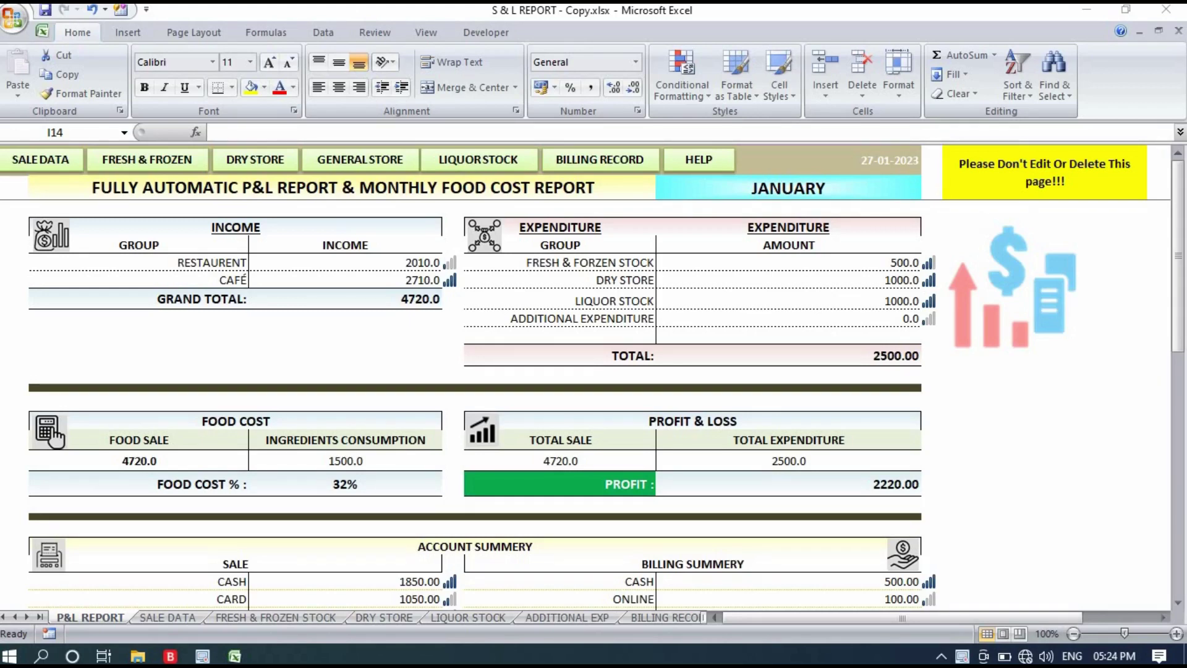
Hide the formula bar and collapse the ribbon to enlarge the P&L REPORT sheet area.
{"action": "left_click", "coordinate": [610, 28]}
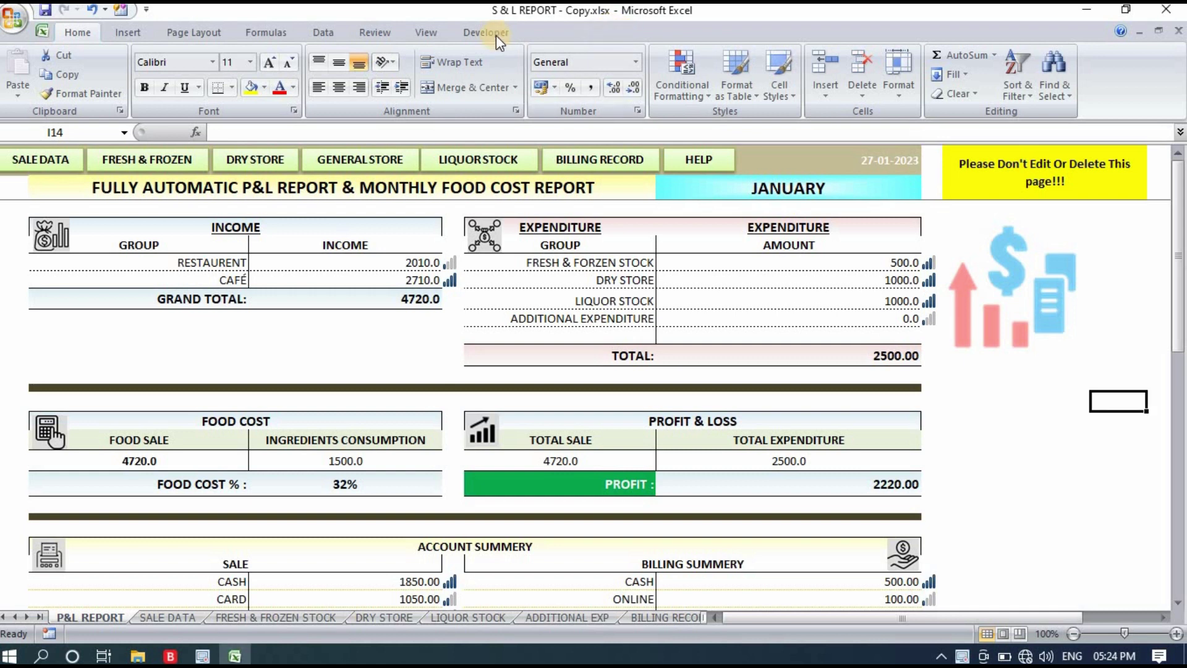
{"action": "left_click", "coordinate": [426, 32]}
{"action": "left_click", "coordinate": [301, 53]}
{"action": "key", "text": "ctrl+F1"}
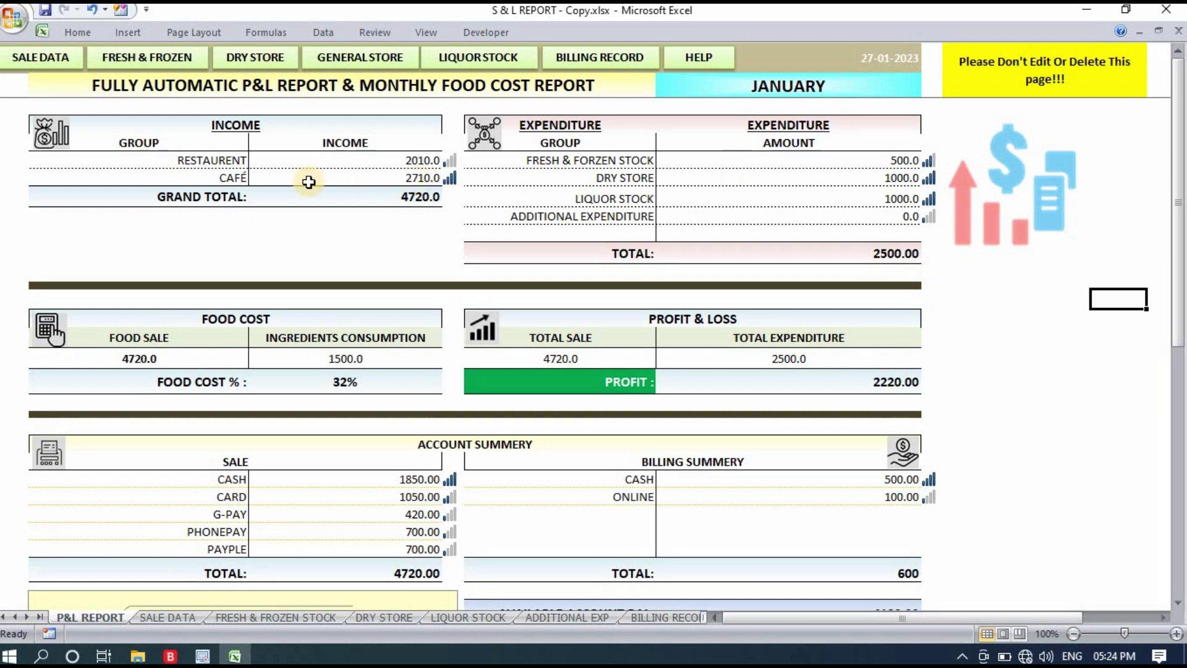
{"action": "left_click", "coordinate": [192, 124]}
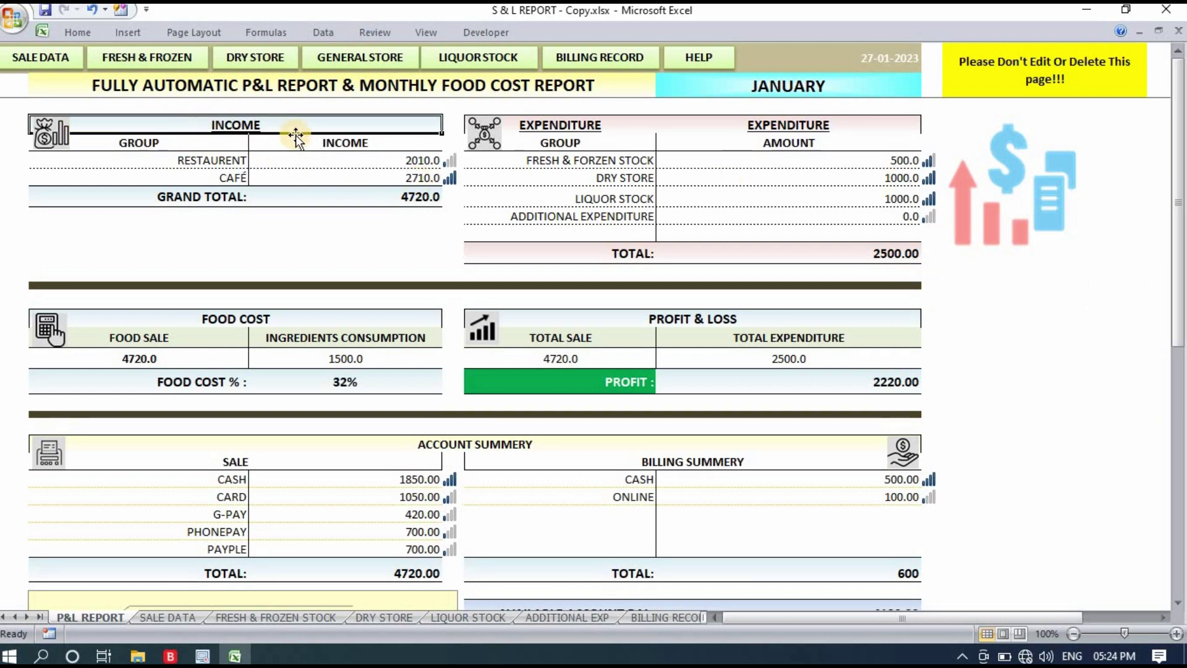
{"action": "left_click", "coordinate": [198, 159]}
{"action": "left_click", "coordinate": [211, 177]}
{"action": "left_click", "coordinate": [235, 217]}
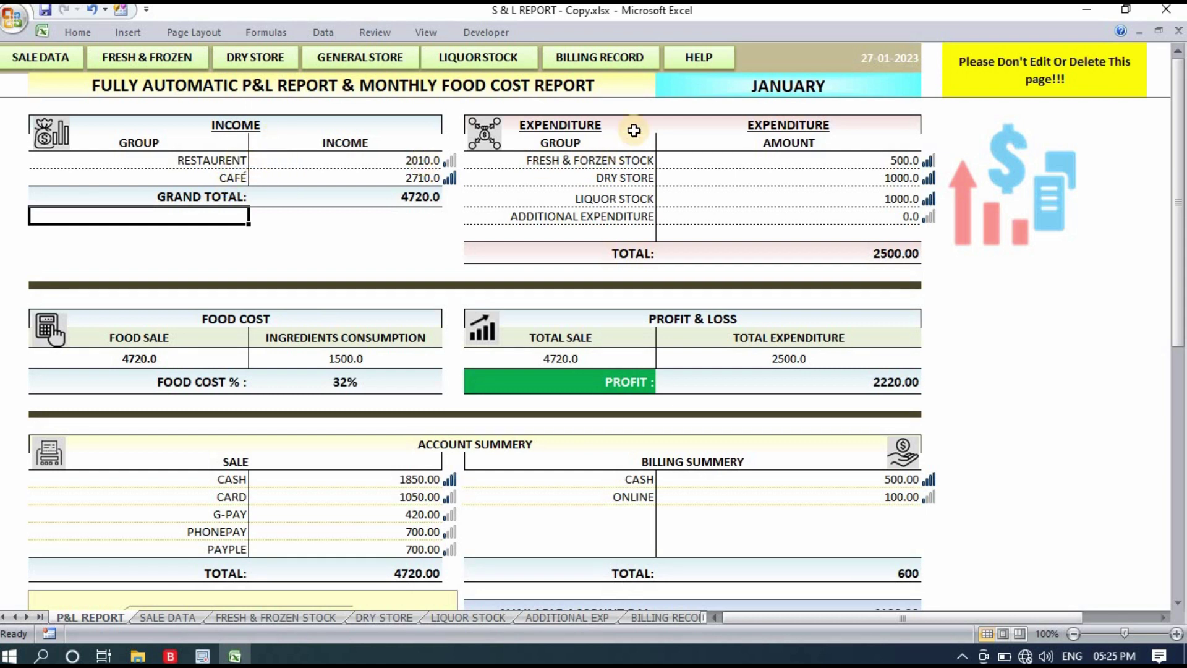
{"action": "left_click", "coordinate": [617, 159]}
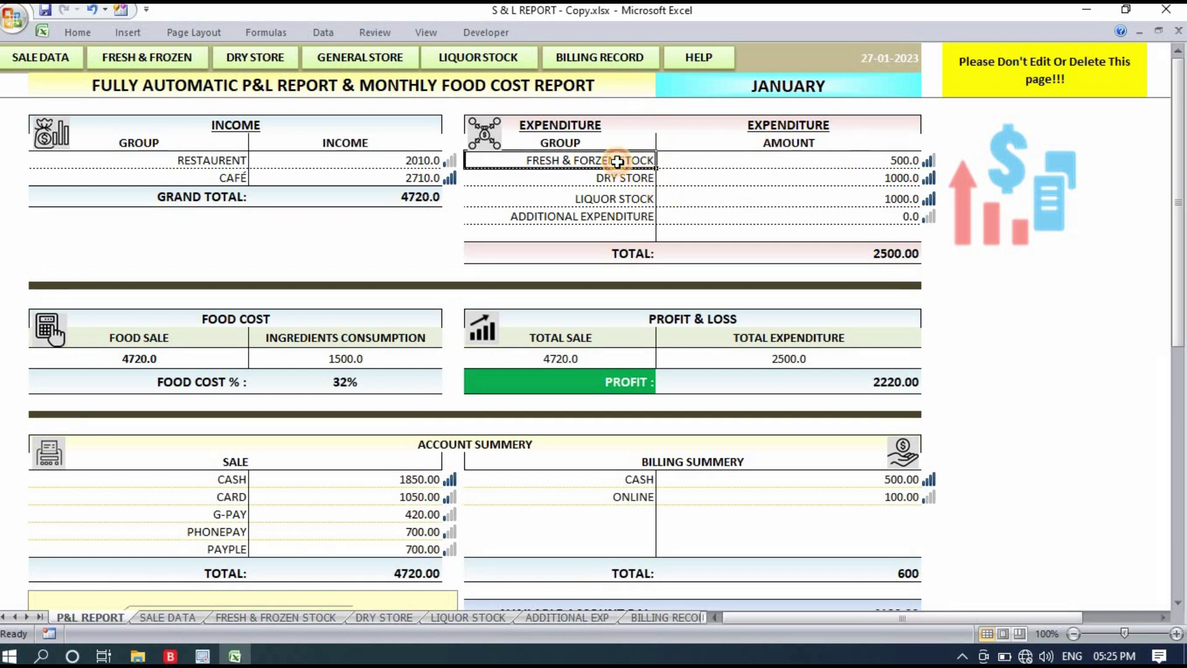
{"action": "left_click", "coordinate": [865, 160]}
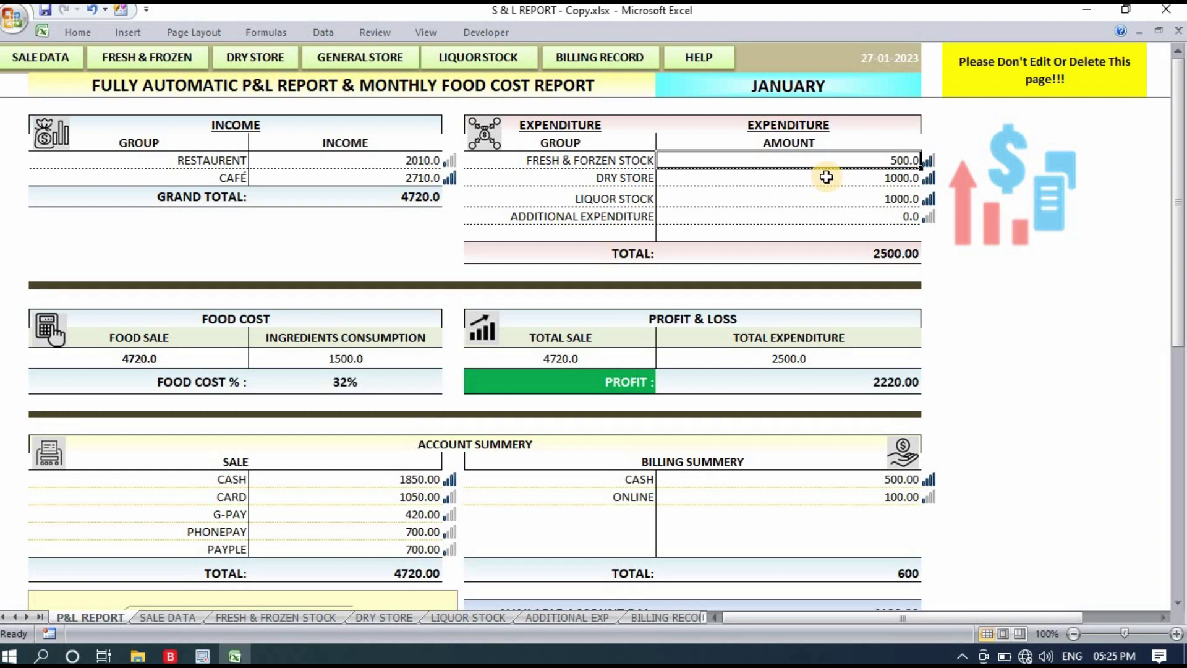
{"action": "left_click", "coordinate": [643, 180]}
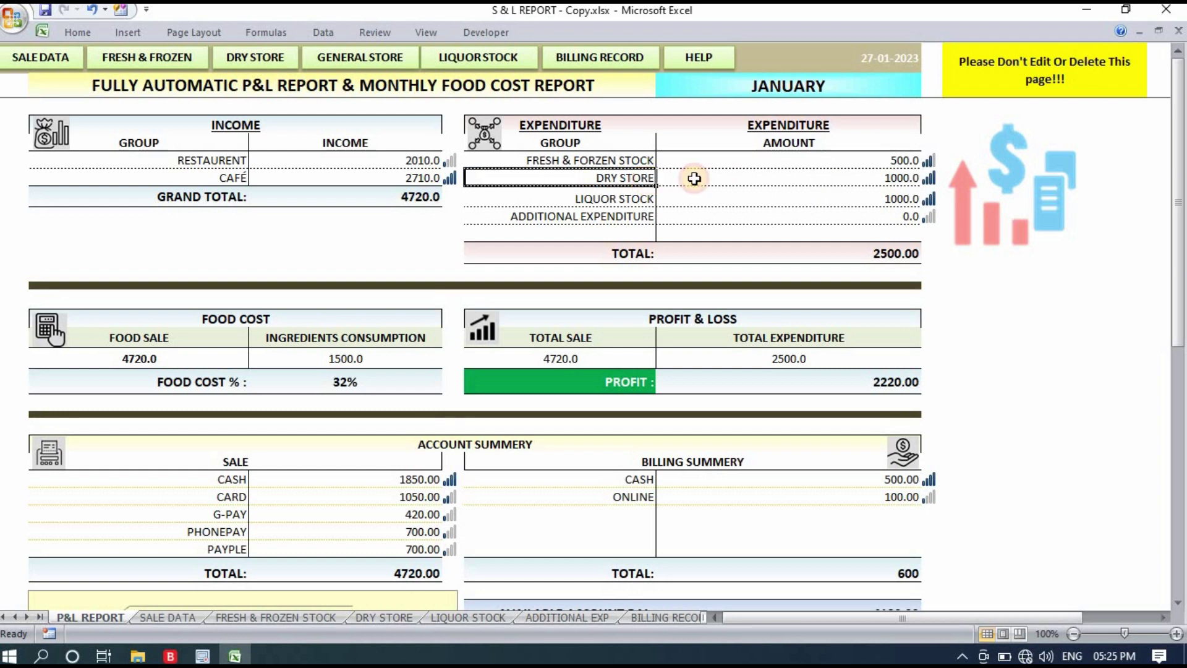
{"action": "left_click", "coordinate": [628, 197]}
{"action": "left_click", "coordinate": [616, 215]}
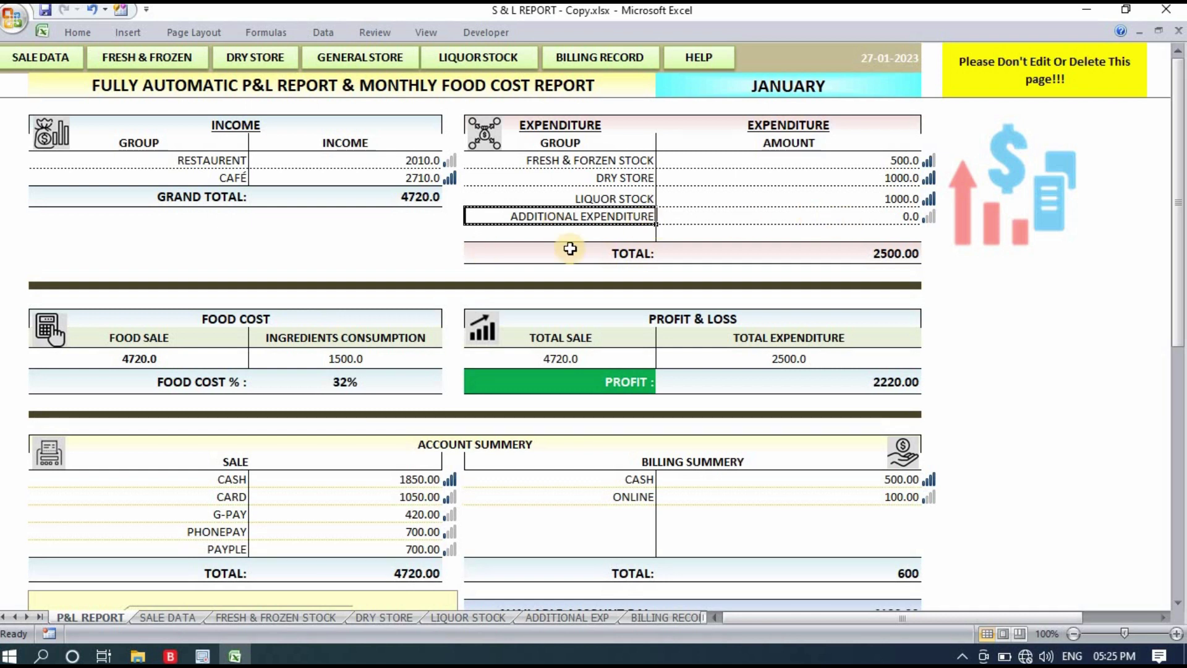
{"action": "left_click", "coordinate": [186, 318]}
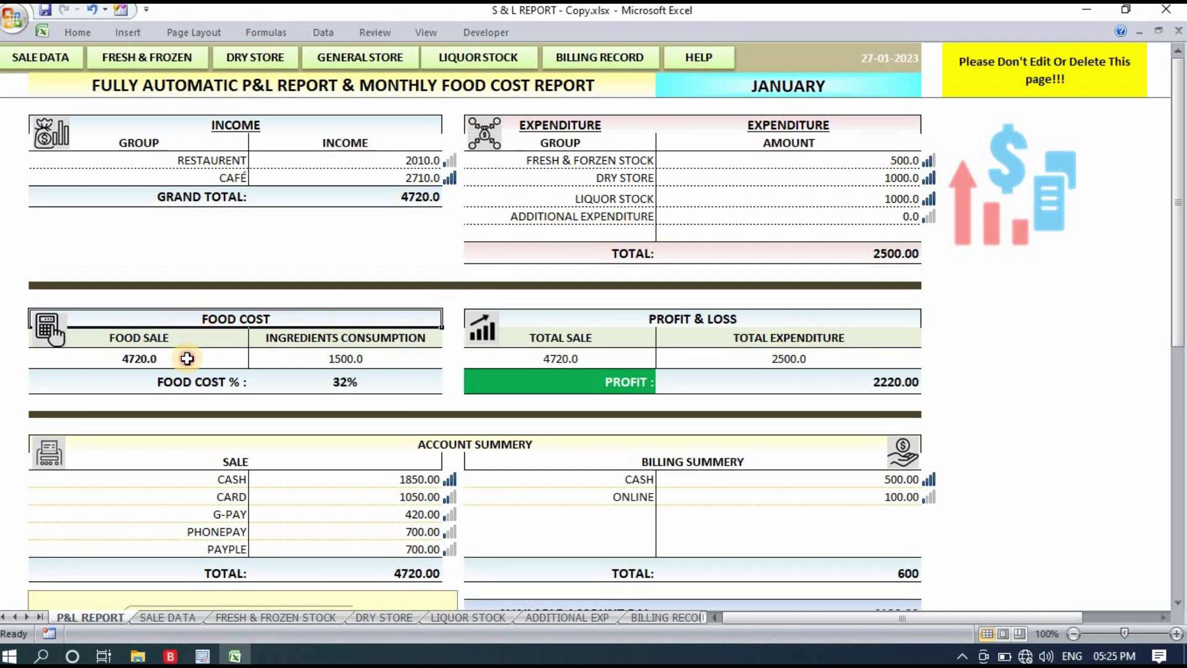
{"action": "left_click", "coordinate": [187, 359]}
{"action": "left_click", "coordinate": [326, 357]}
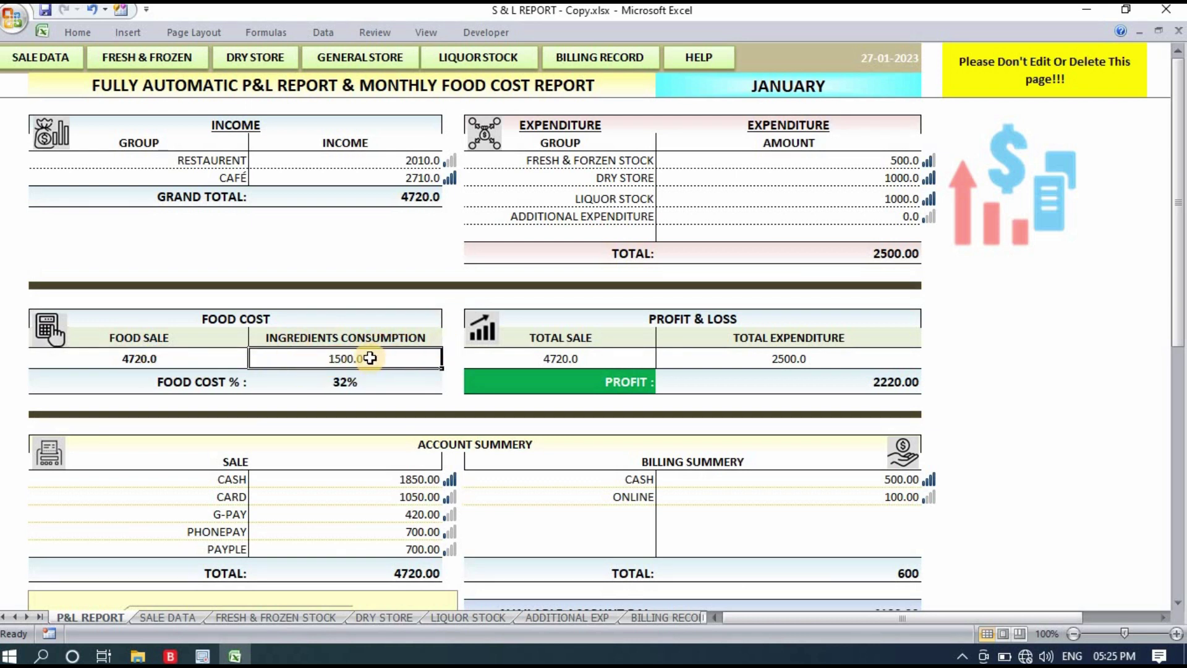
{"action": "left_click", "coordinate": [411, 385]}
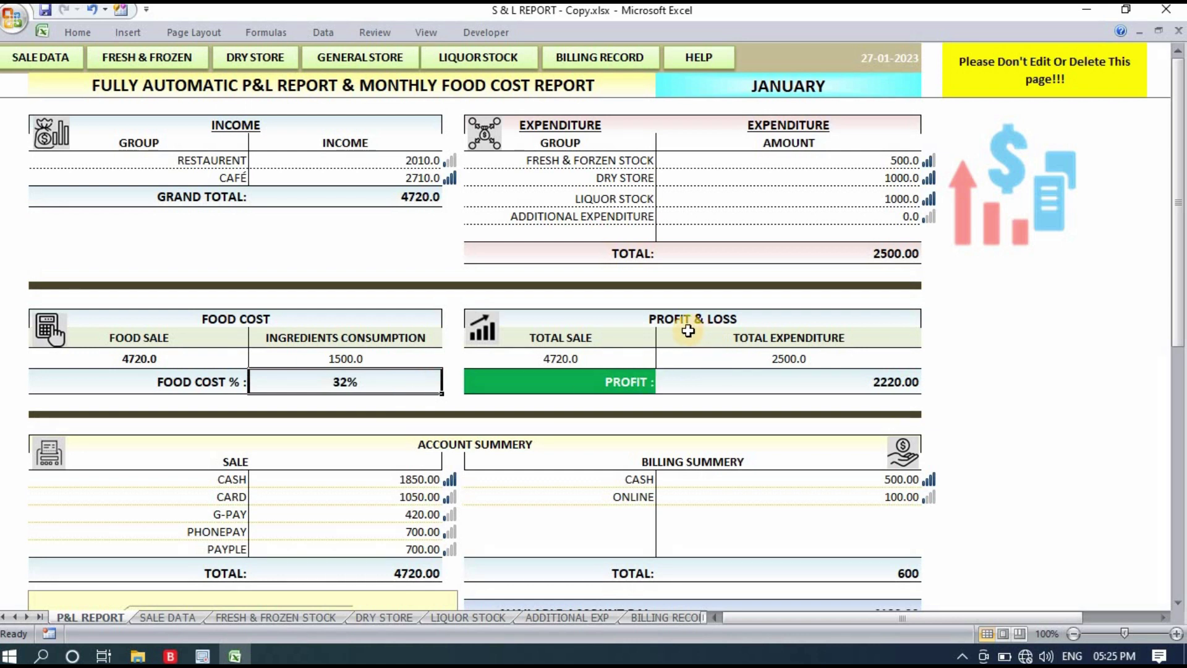
{"action": "left_click", "coordinate": [586, 357]}
{"action": "left_click", "coordinate": [837, 358]}
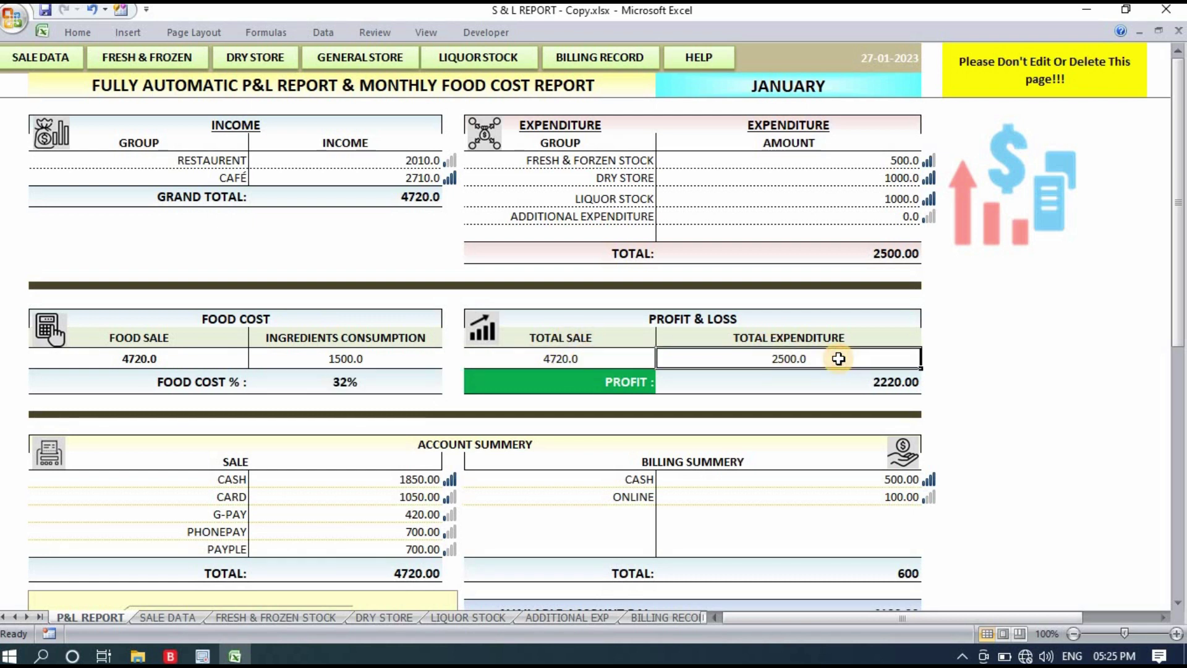
{"action": "left_click", "coordinate": [637, 382]}
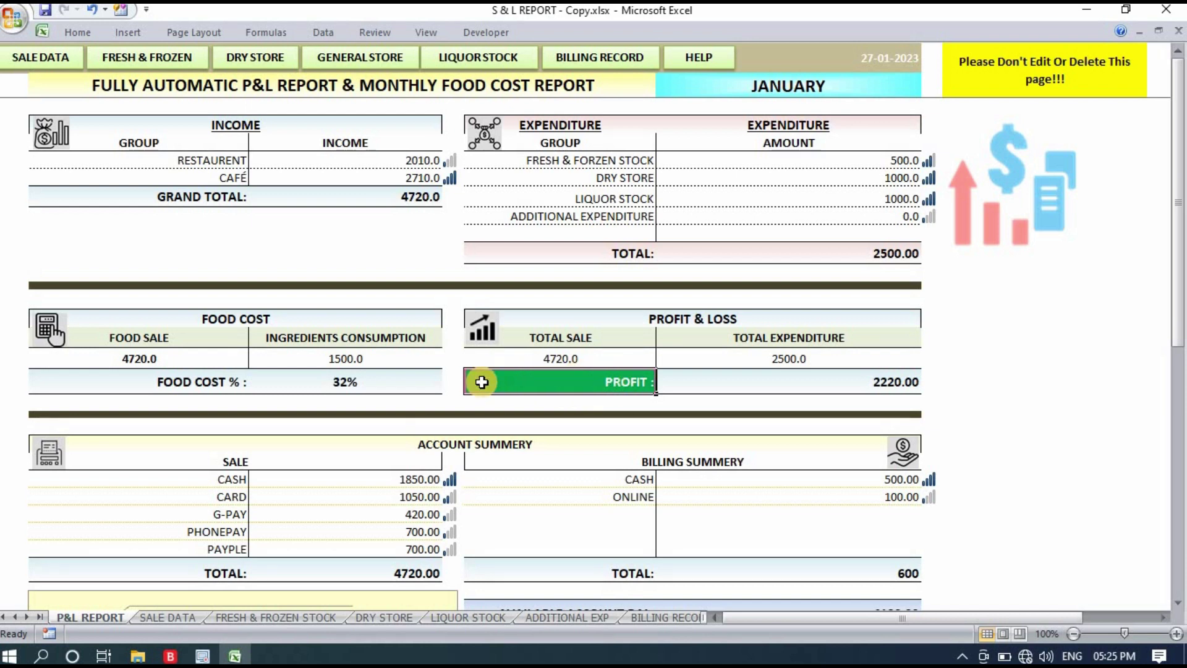
{"action": "left_click", "coordinate": [874, 380]}
{"action": "scroll", "coordinate": [874, 380], "scroll_direction": "down", "scroll_amount": 1}
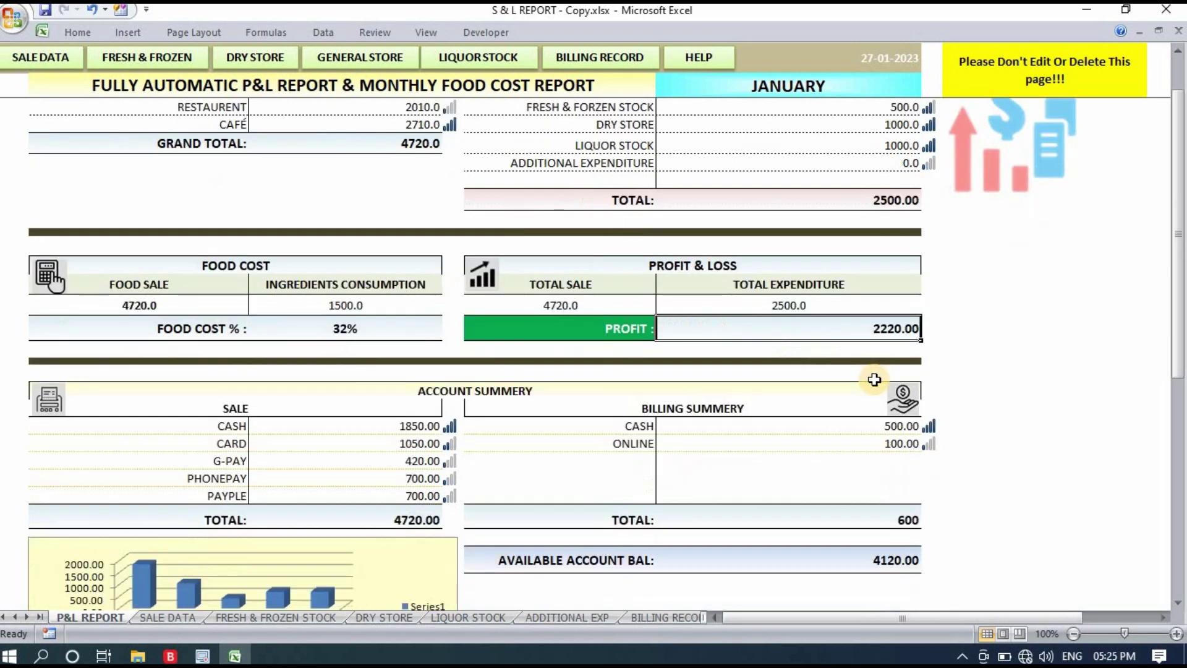
{"action": "scroll", "coordinate": [874, 379], "scroll_direction": "down", "scroll_amount": 1}
{"action": "left_click", "coordinate": [483, 339]}
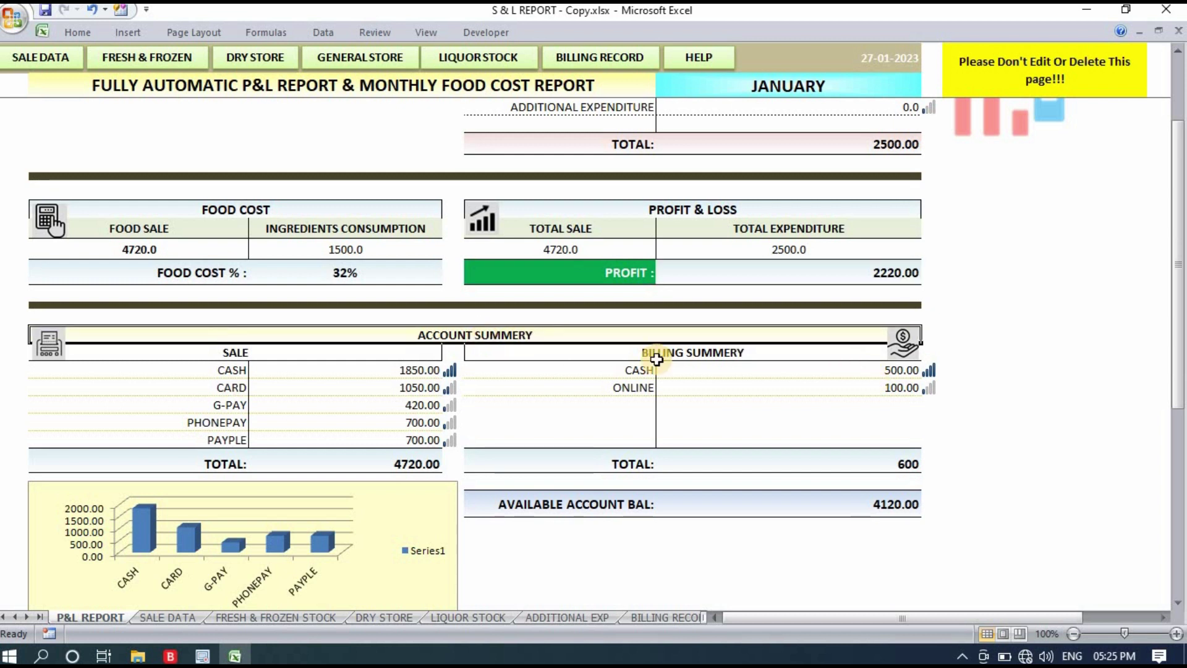
{"action": "left_click", "coordinate": [1026, 458]}
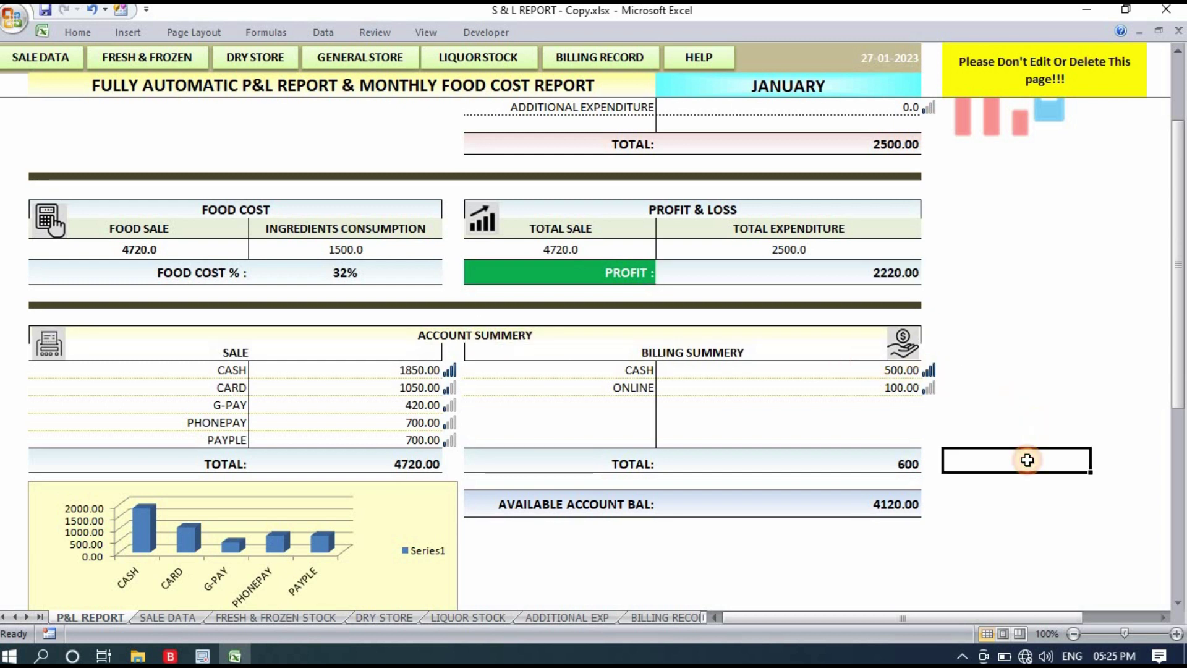
{"action": "double_click", "coordinate": [236, 370]}
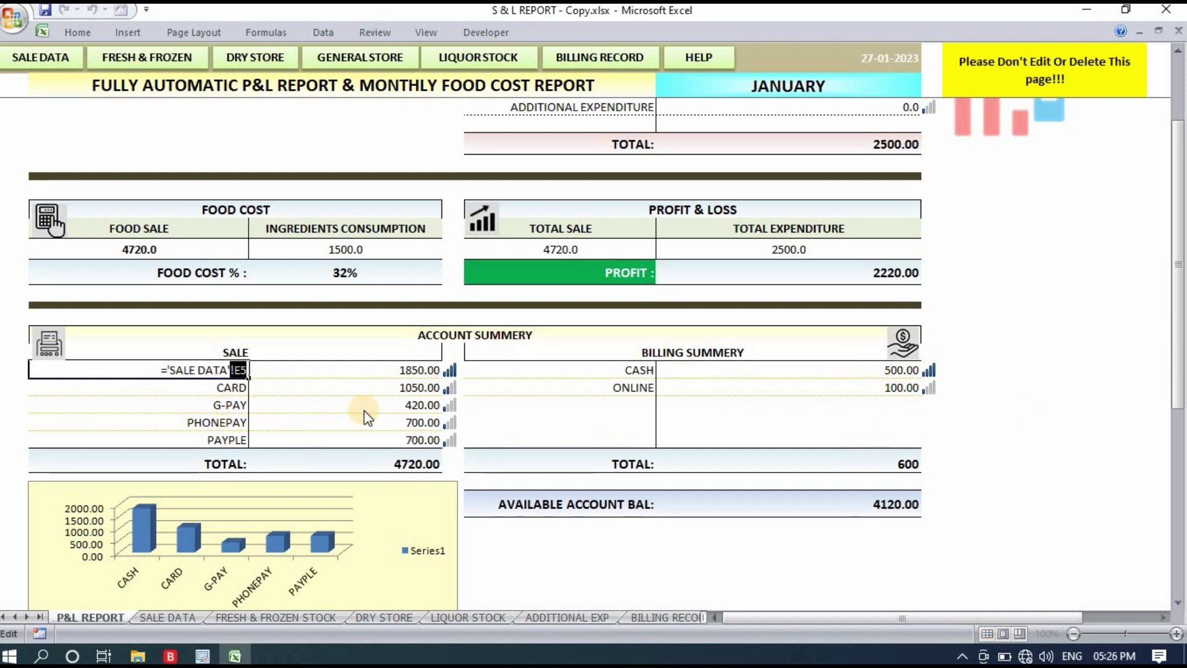
{"action": "key", "text": "Return"}
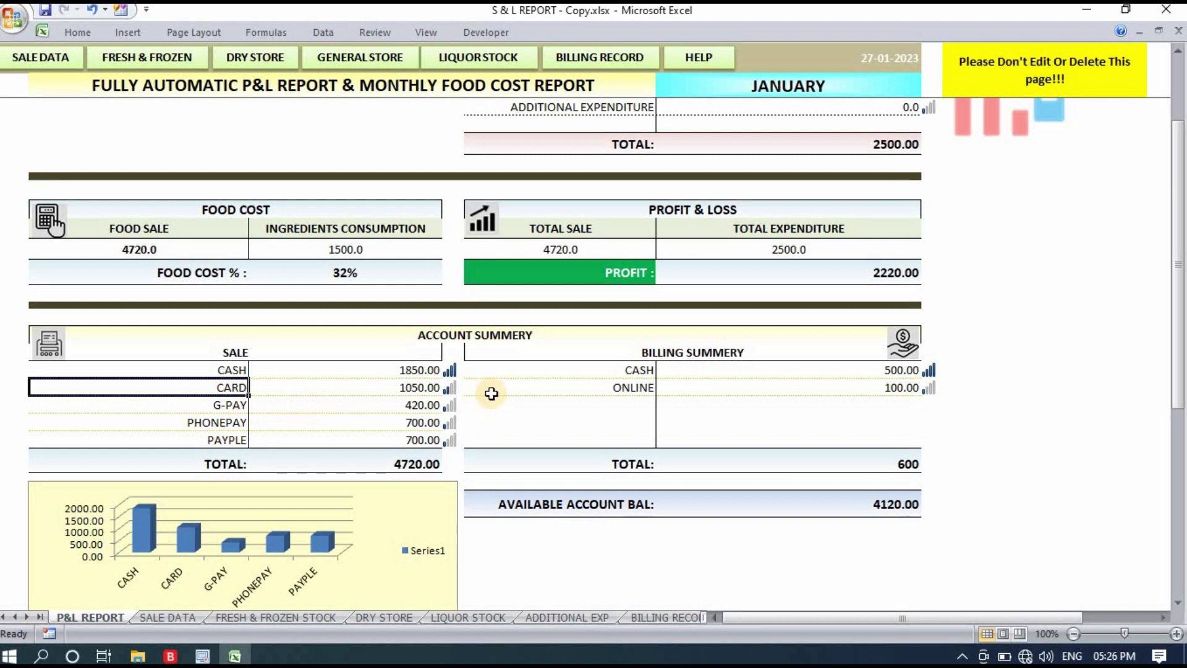
{"action": "left_click_drag", "start_coordinate": [380, 370], "coordinate": [388, 440]}
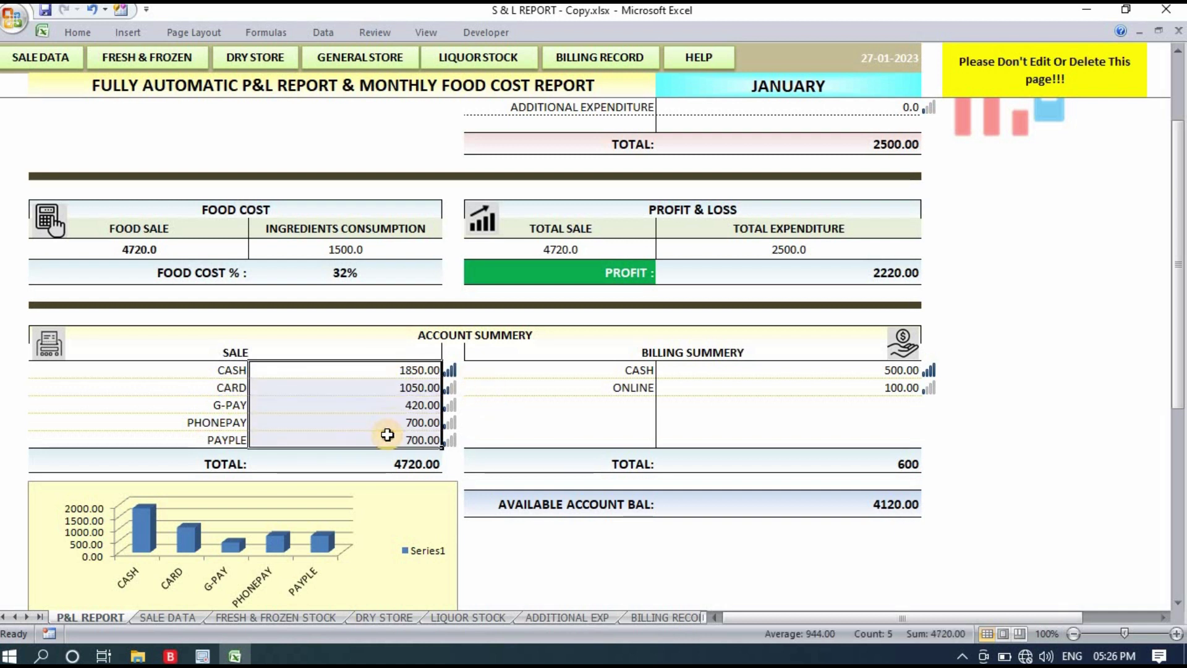
{"action": "left_click", "coordinate": [1100, 401]}
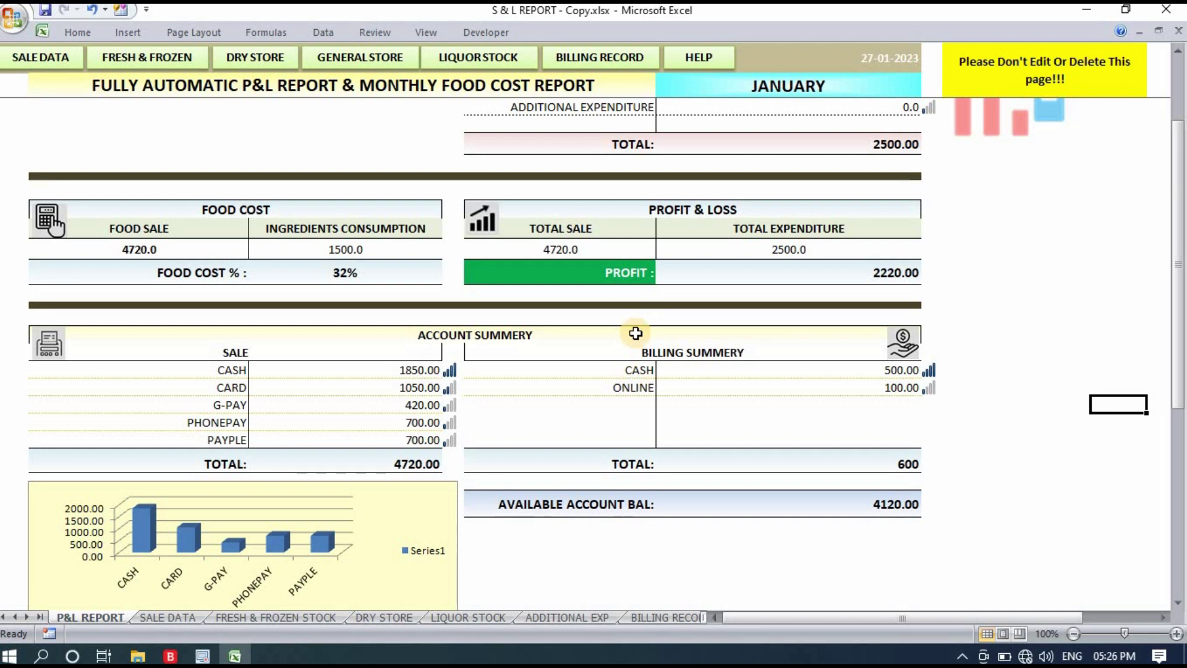
{"action": "left_click", "coordinate": [612, 504]}
{"action": "left_click", "coordinate": [823, 503]}
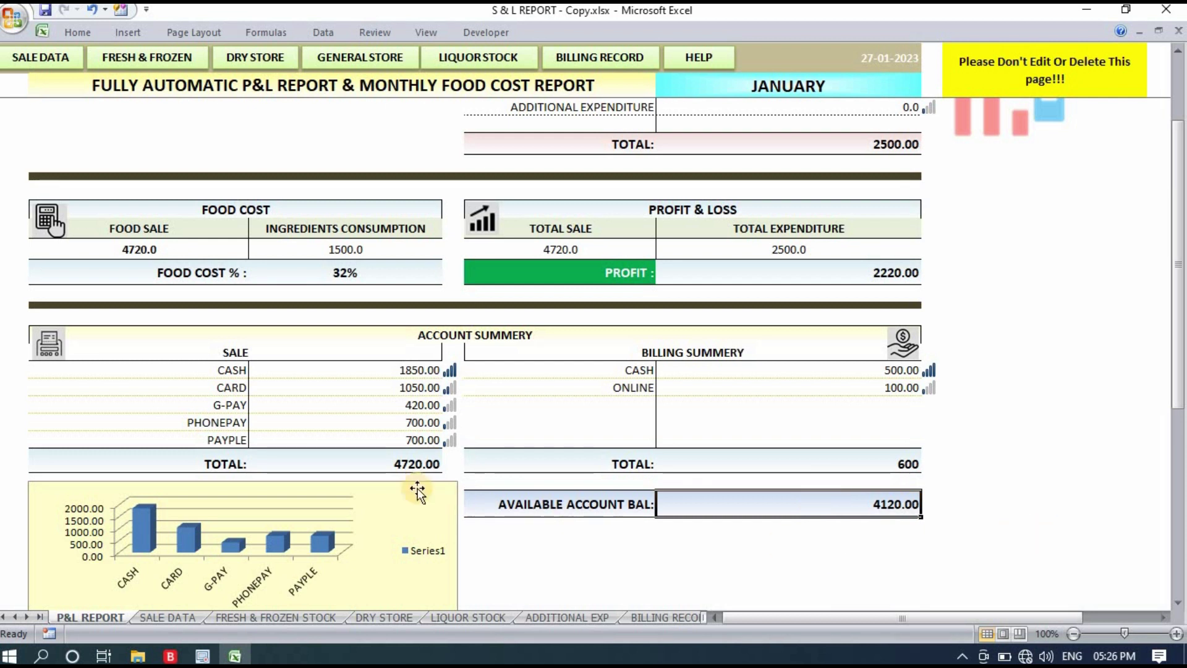
{"action": "left_click", "coordinate": [410, 463]}
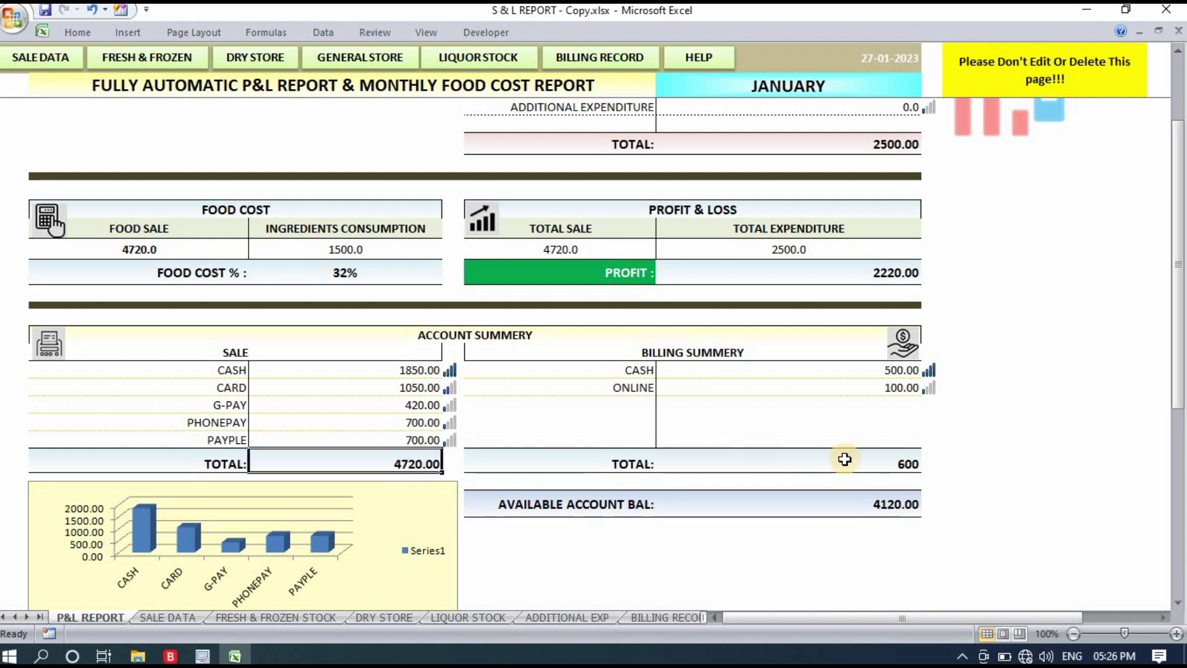
{"action": "left_click", "coordinate": [882, 460]}
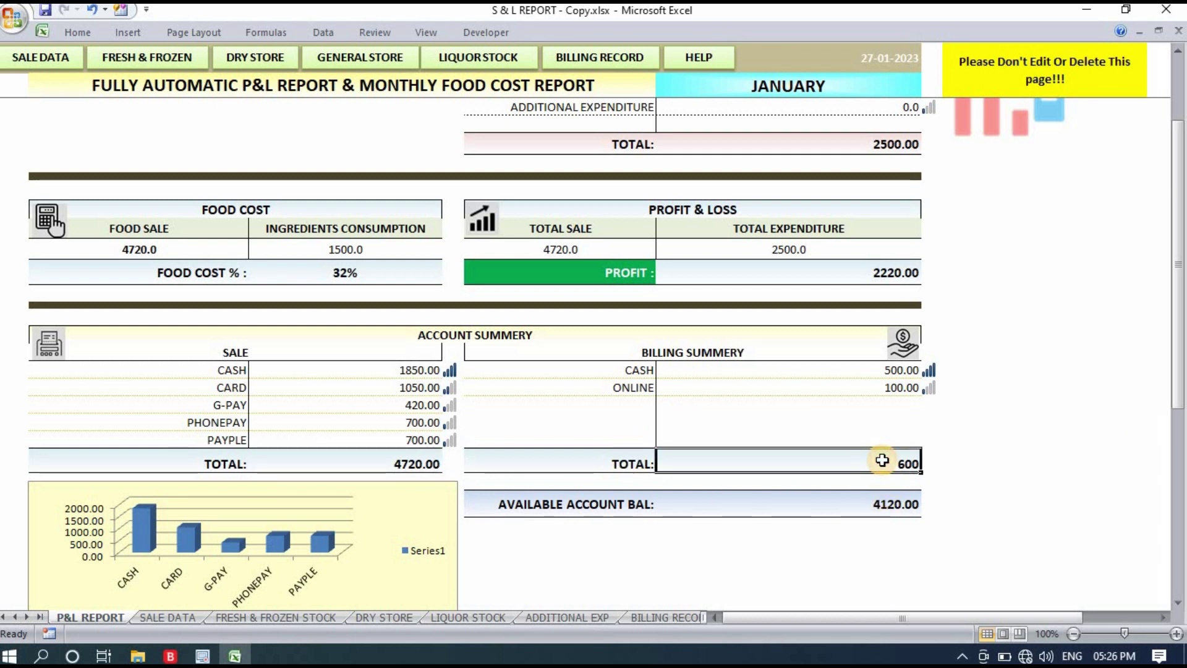
{"action": "left_click", "coordinate": [988, 481]}
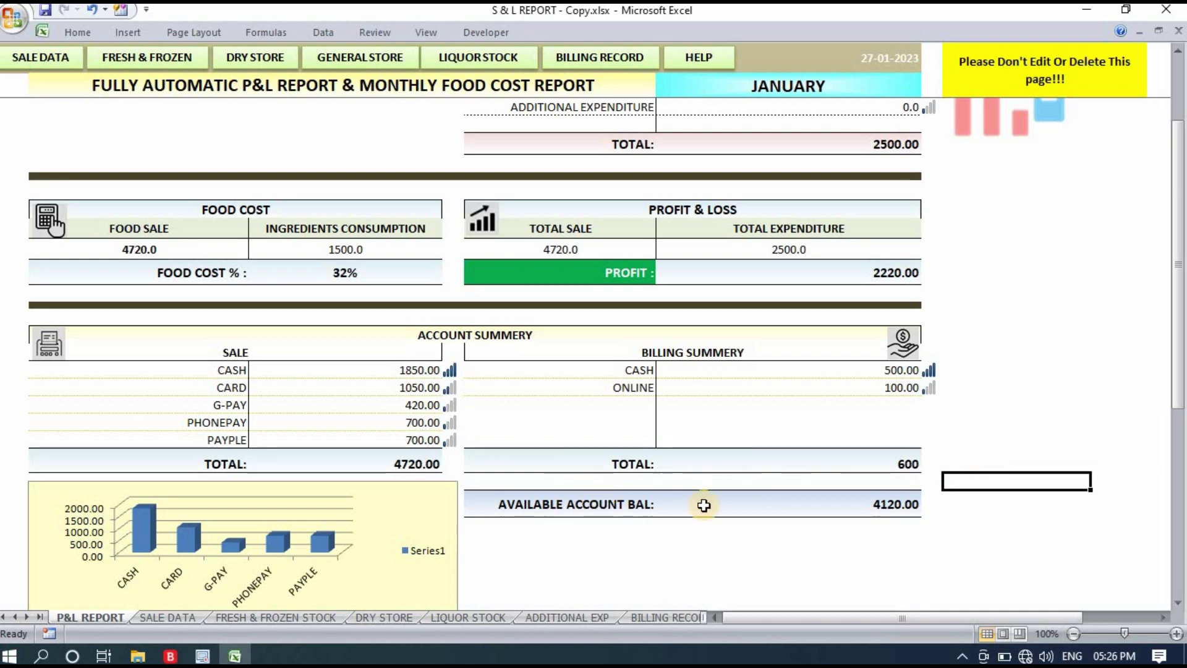
{"action": "left_click", "coordinate": [893, 498]}
{"action": "scroll", "coordinate": [353, 484], "scroll_direction": "down", "scroll_amount": 3}
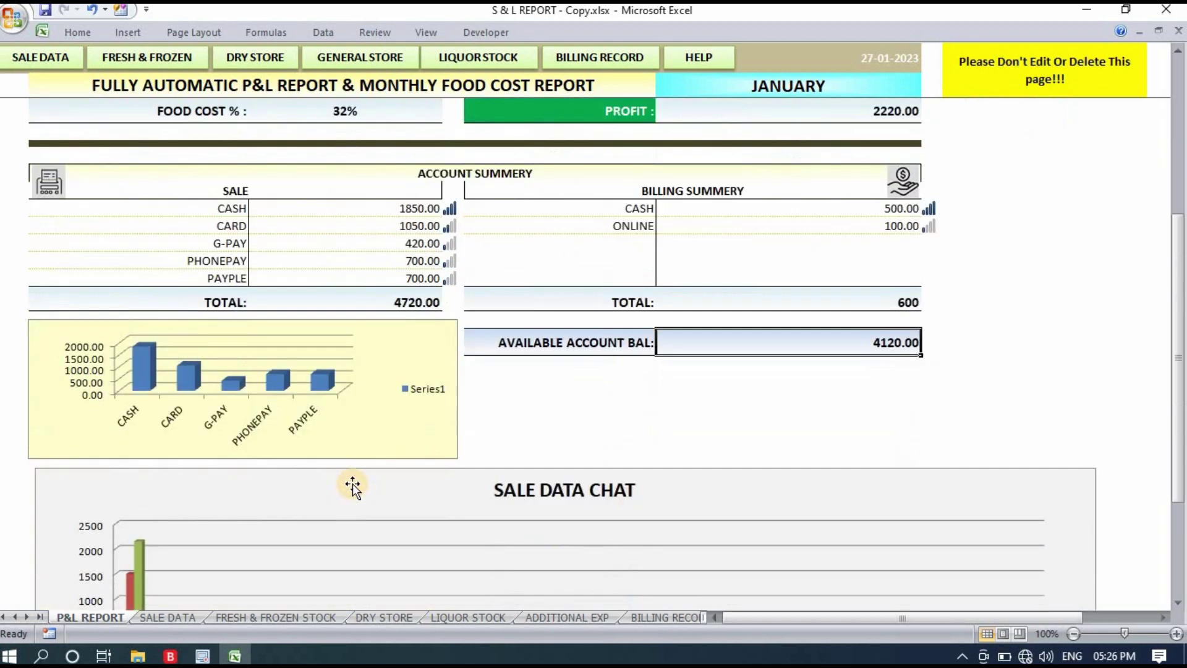
{"action": "left_click", "coordinate": [57, 401]}
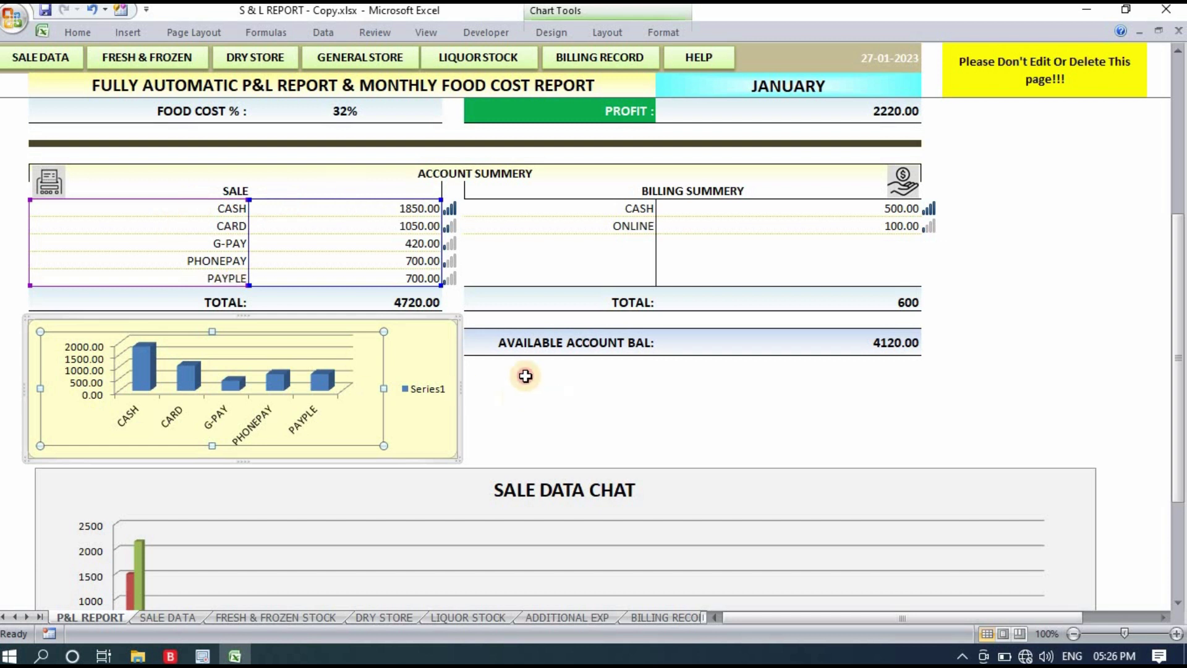
{"action": "left_click", "coordinate": [525, 399]}
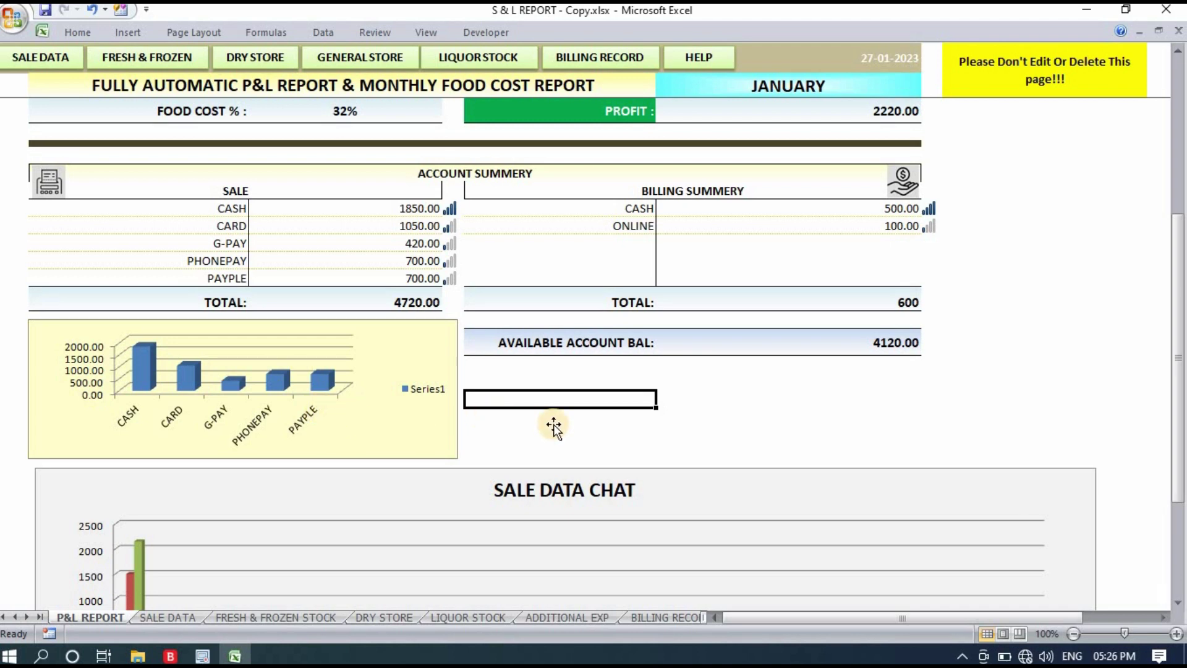
{"action": "scroll", "coordinate": [553, 426], "scroll_direction": "down", "scroll_amount": 3}
{"action": "scroll", "coordinate": [552, 470], "scroll_direction": "down", "scroll_amount": 2}
{"action": "scroll", "coordinate": [562, 384], "scroll_direction": "down", "scroll_amount": 1}
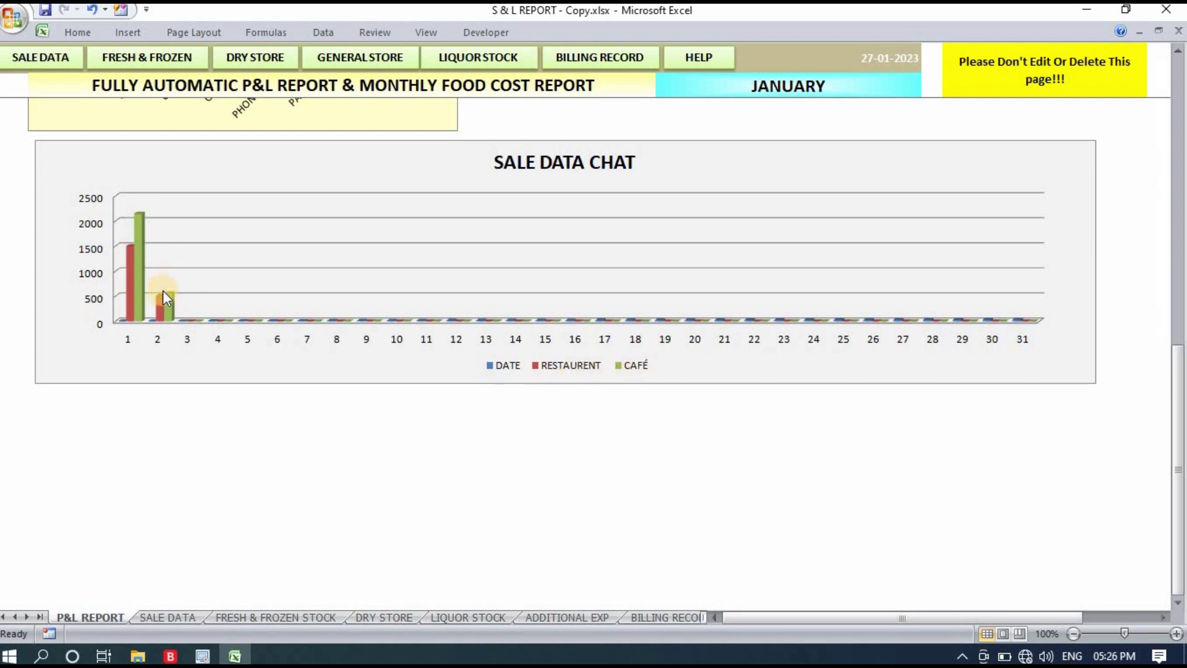
{"action": "scroll", "coordinate": [406, 480], "scroll_direction": "up", "scroll_amount": 8}
{"action": "scroll", "coordinate": [408, 480], "scroll_direction": "up", "scroll_amount": 9}
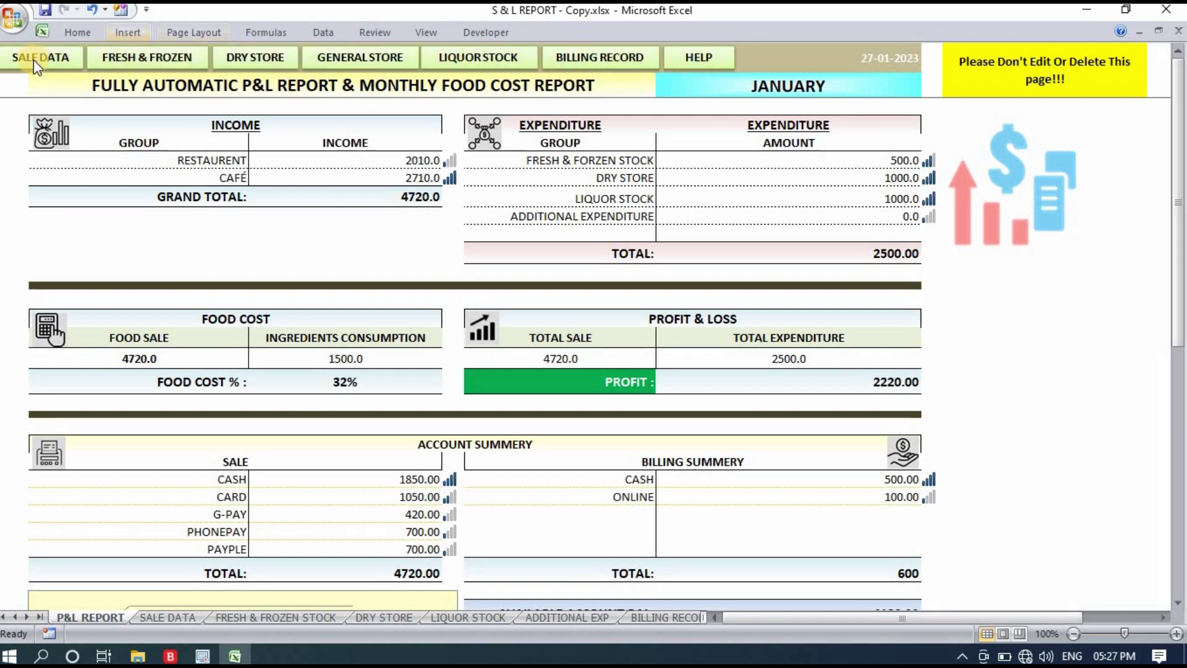
On the SALE DATA sheet, point out the RESTAURENT and CAFÉ sales blocks.
{"action": "left_click", "coordinate": [34, 60]}
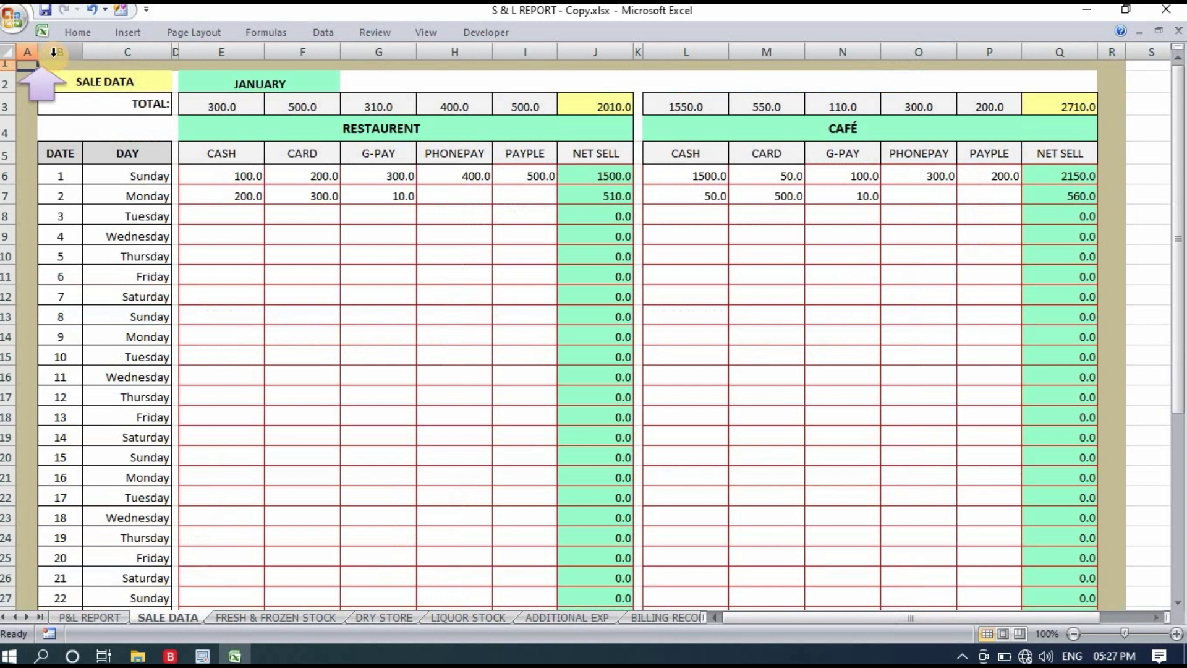
{"action": "left_click", "coordinate": [320, 310]}
{"action": "left_click", "coordinate": [380, 127]}
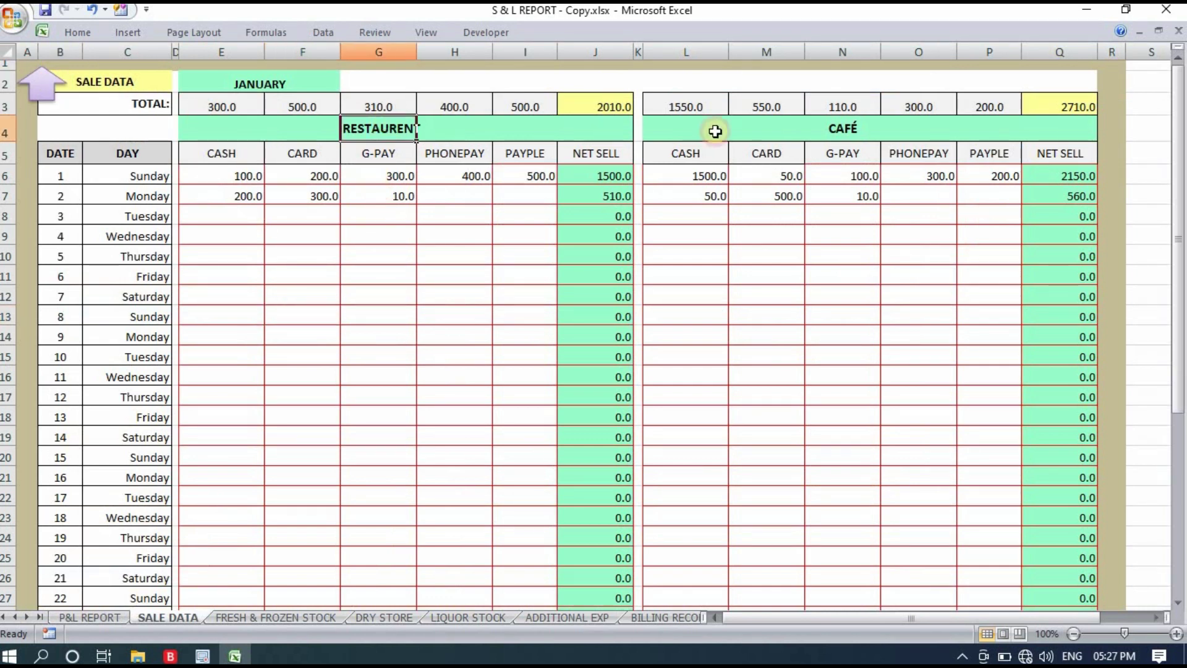
{"action": "left_click", "coordinate": [842, 127]}
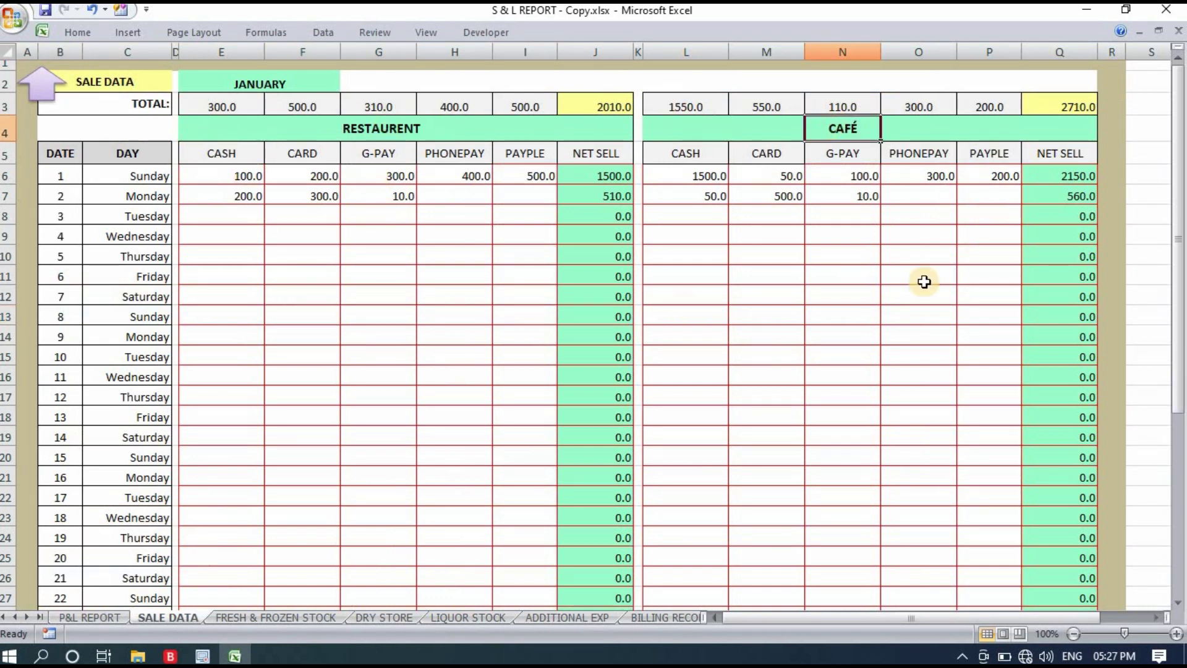
Go over the restaurant payment headers from CASH to NET SELL, highlighting the NET SELL column.
{"action": "left_click", "coordinate": [232, 153]}
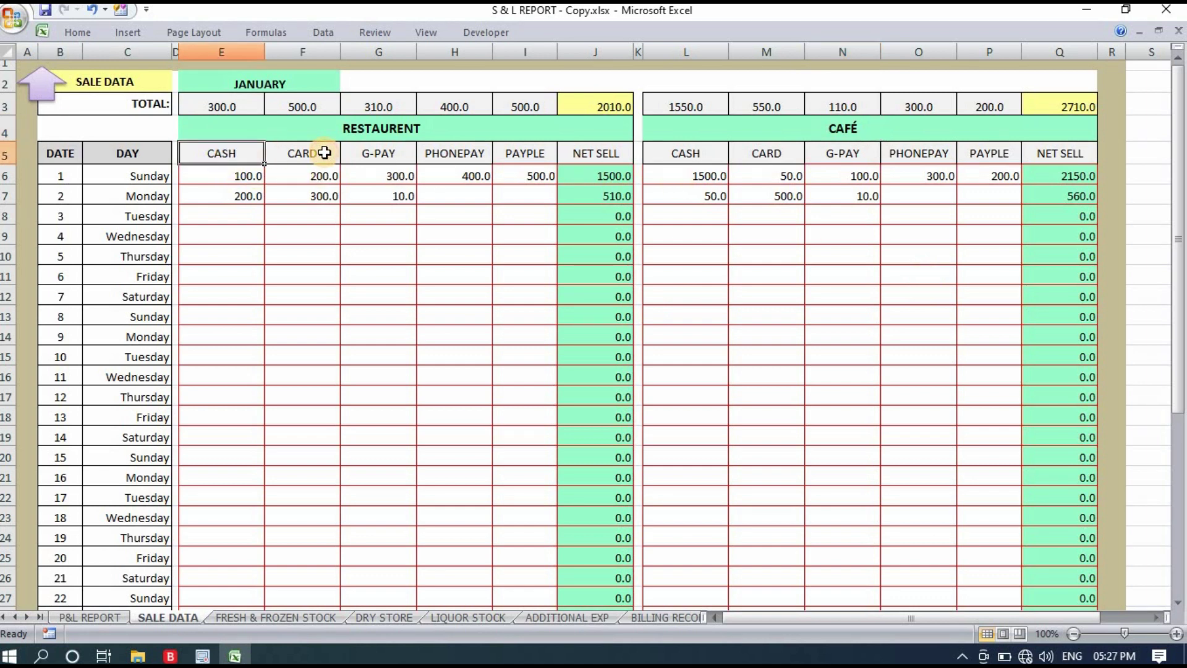
{"action": "left_click", "coordinate": [323, 152]}
{"action": "left_click", "coordinate": [375, 152]}
{"action": "left_click", "coordinate": [490, 156]}
{"action": "left_click", "coordinate": [535, 153]}
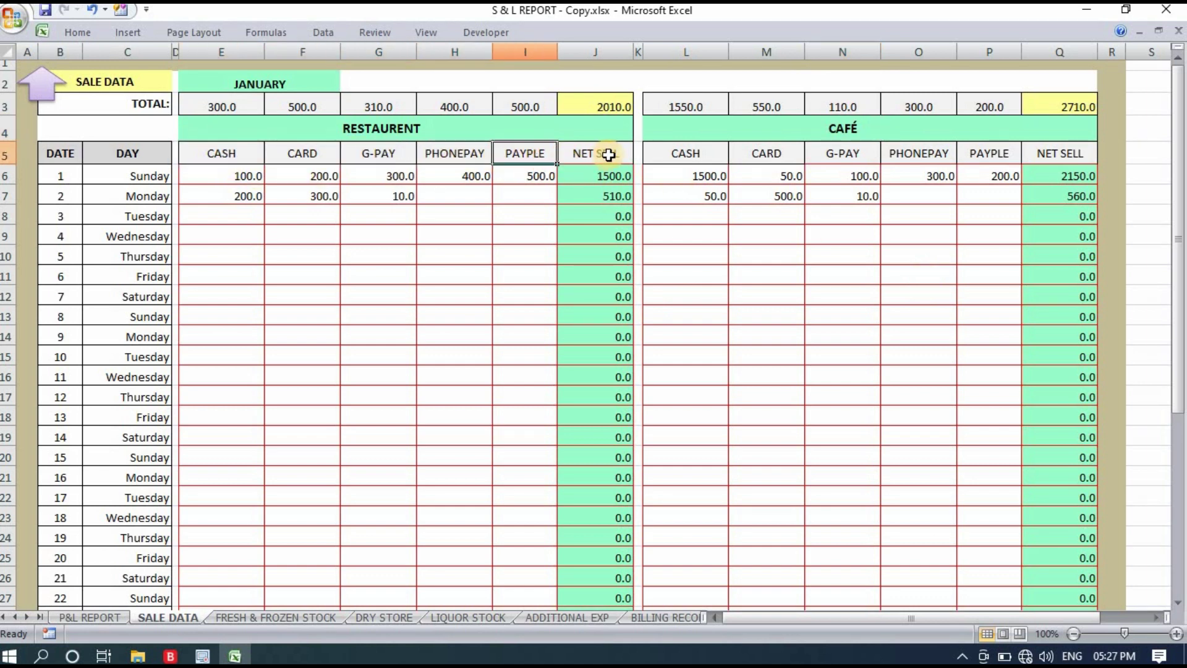
{"action": "left_click", "coordinate": [605, 153]}
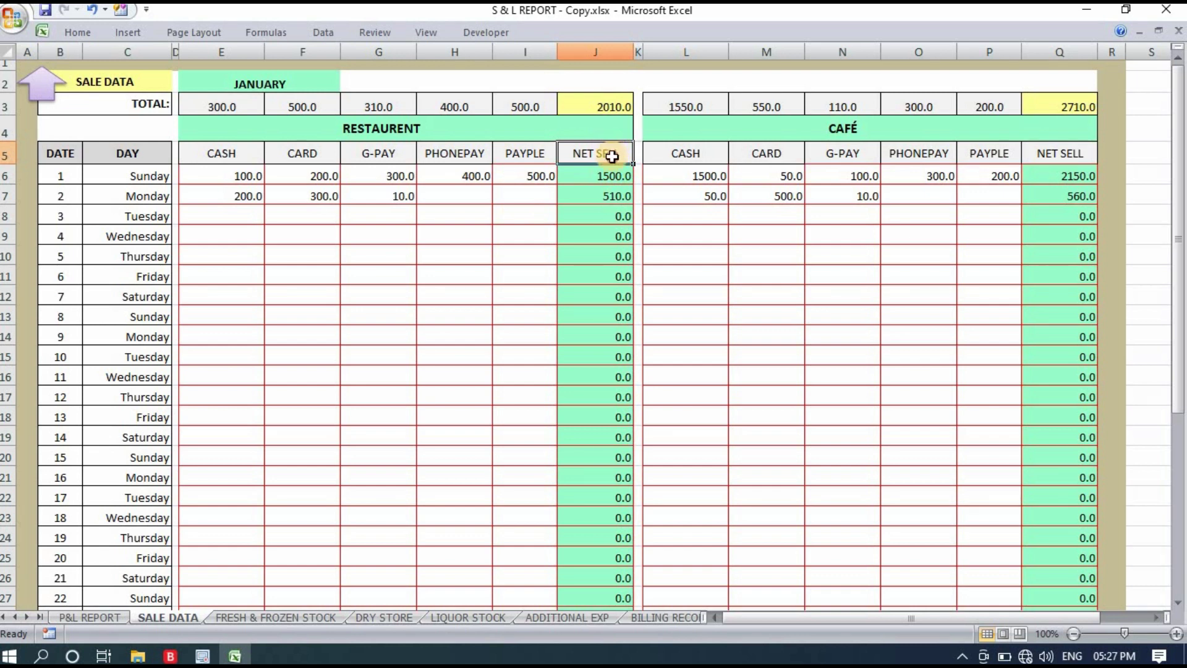
{"action": "left_click_drag", "start_coordinate": [612, 154], "coordinate": [612, 457]}
{"action": "left_click", "coordinate": [428, 389]}
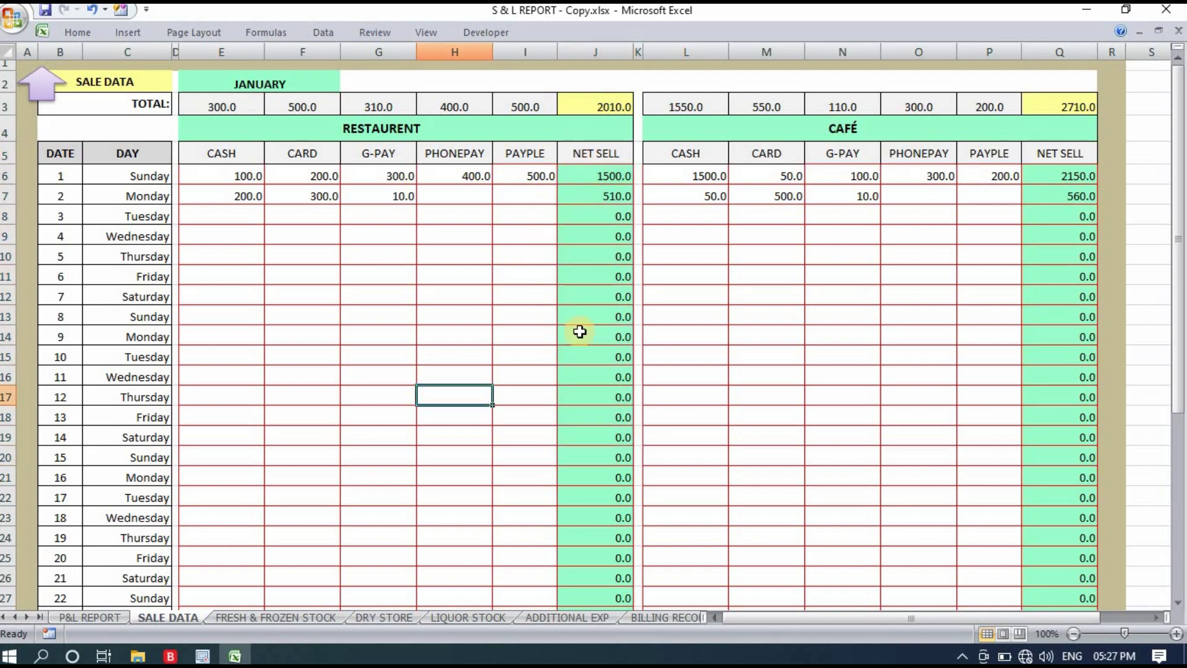
{"action": "left_click", "coordinate": [240, 148]}
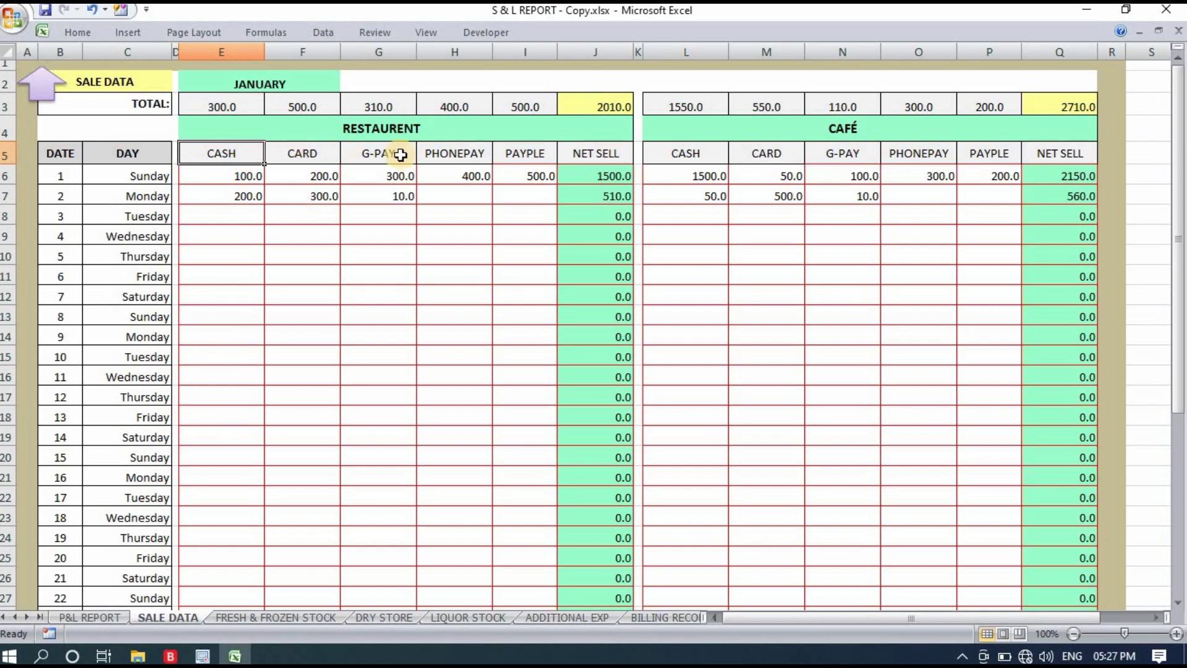
Rename the restaurant PAYPLE header to CHEQUE and view the P&L REPORT sheet.
{"action": "left_click", "coordinate": [538, 153]}
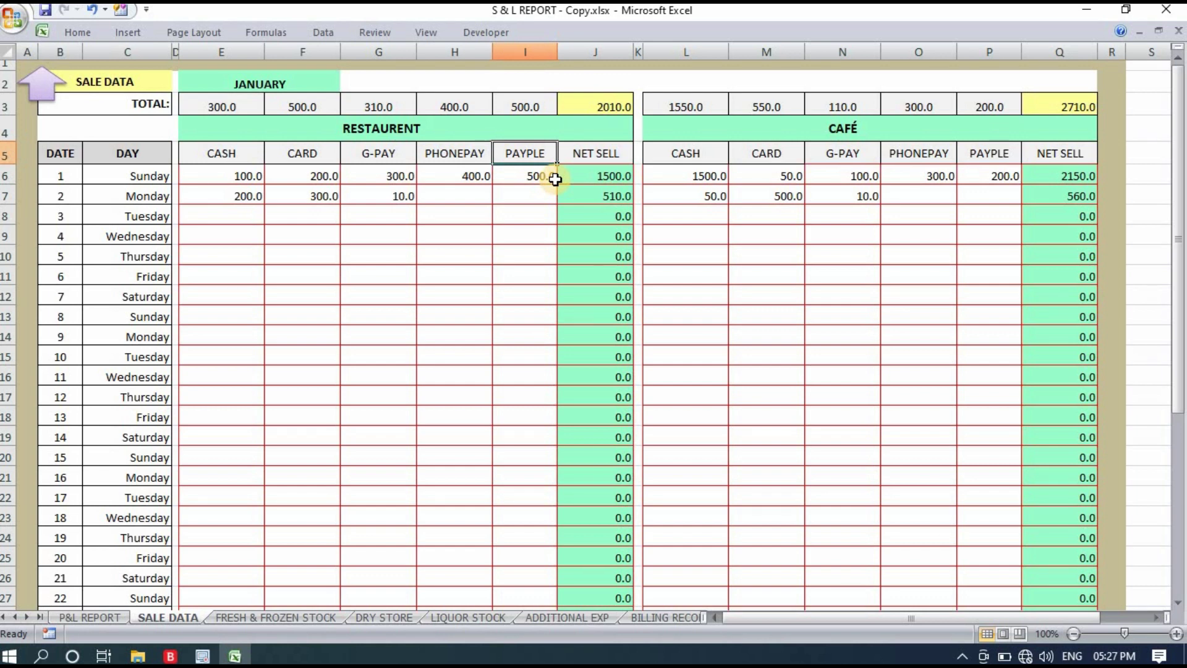
{"action": "type", "text": "CHEQUE"}
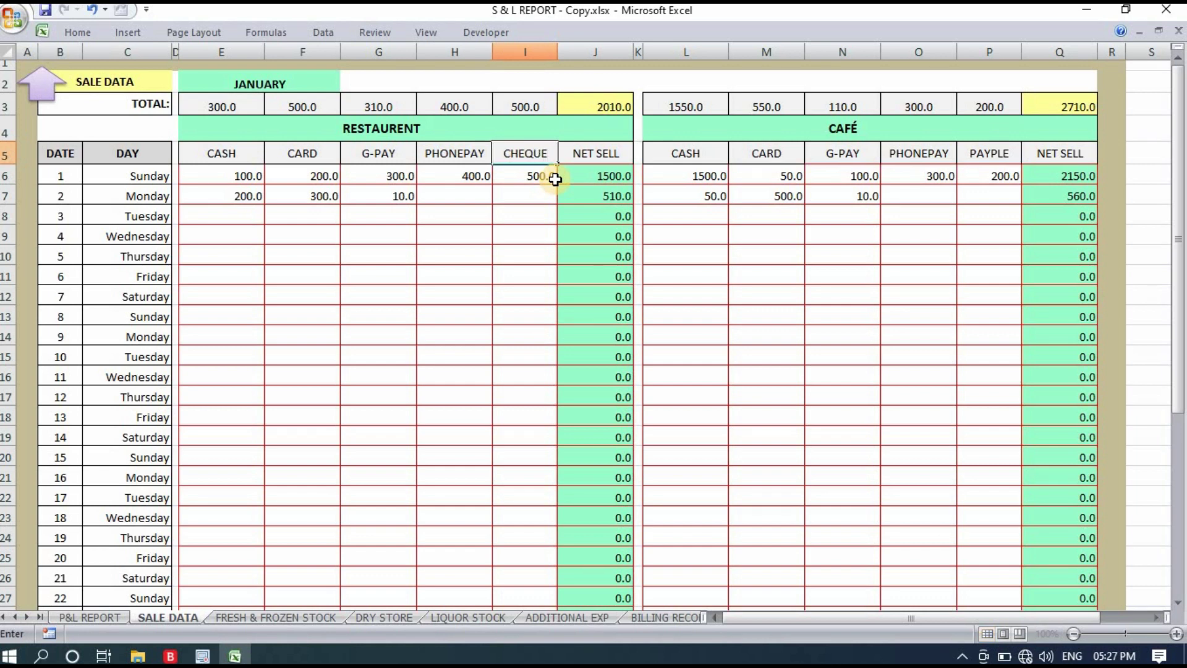
{"action": "left_click", "coordinate": [451, 334]}
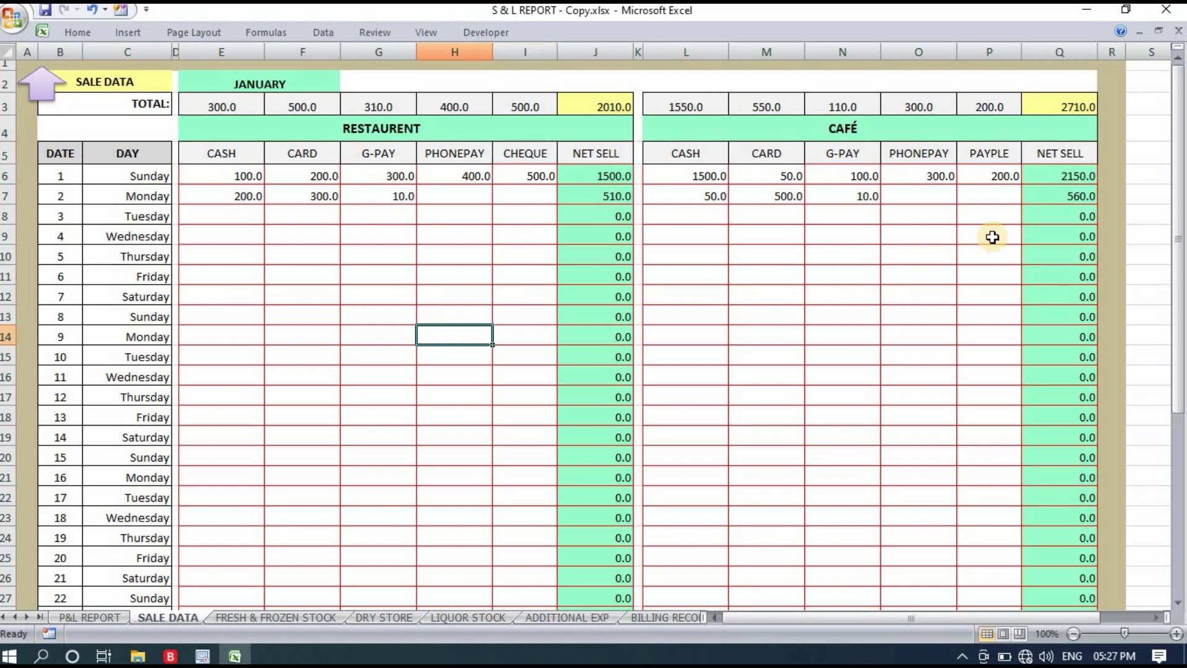
{"action": "left_click", "coordinate": [992, 150]}
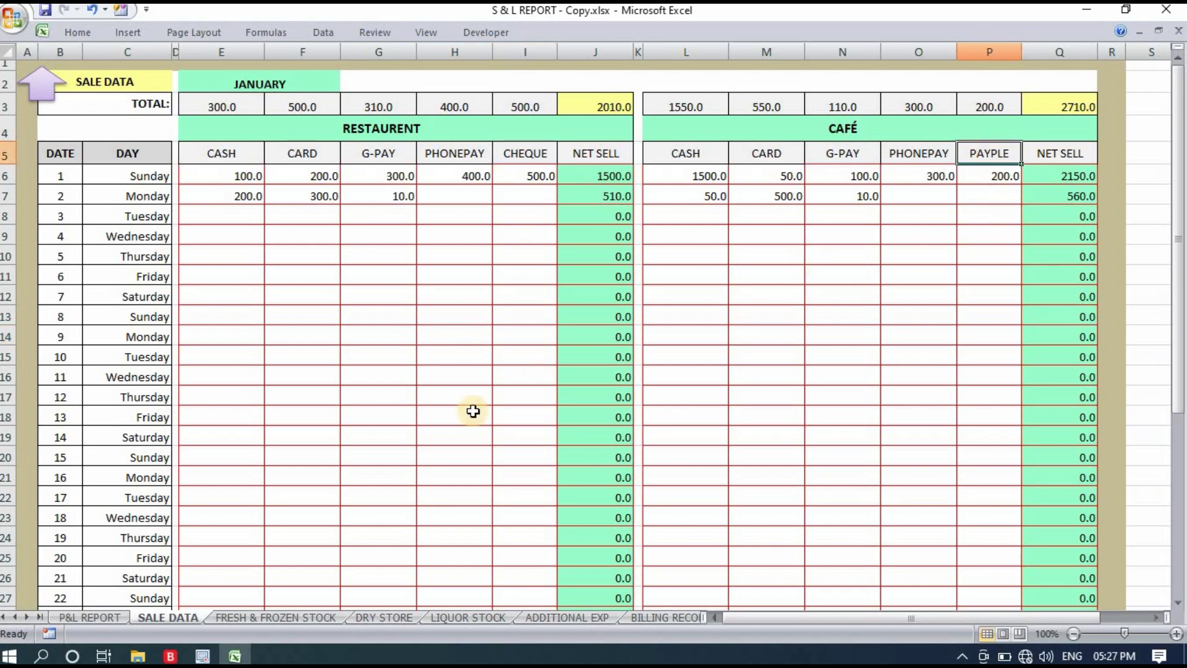
{"action": "left_click", "coordinate": [96, 617]}
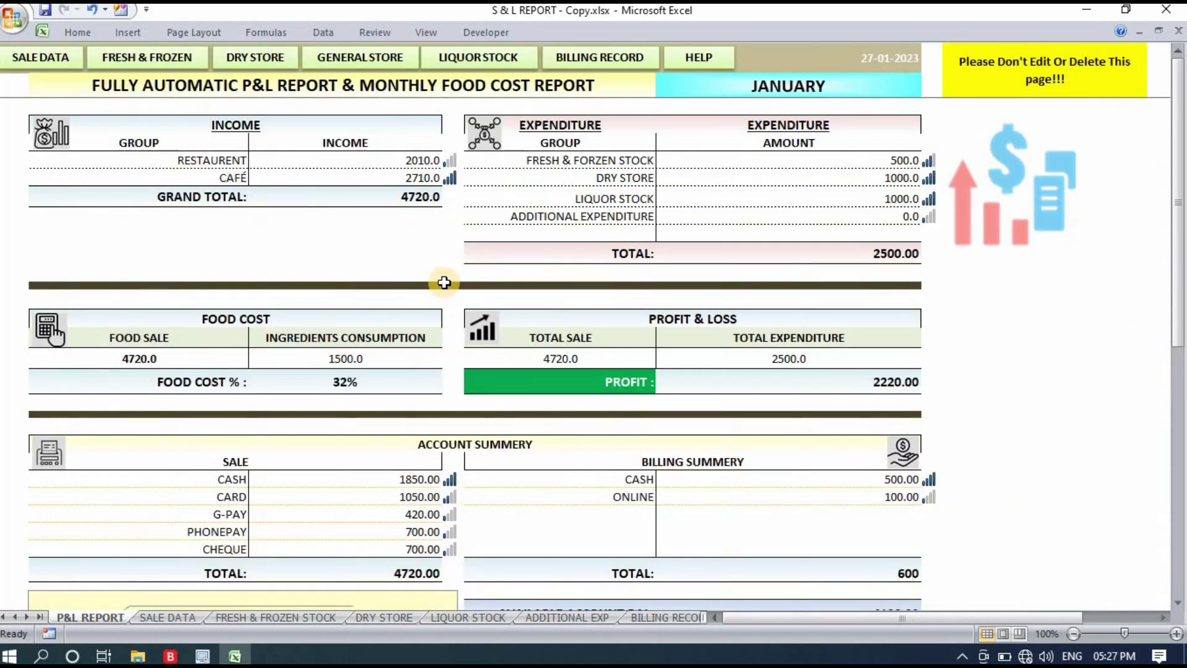
Note the CHEQUE account line, then change the café PAYPLE header on SALE DATA to CHEQUE.
{"action": "left_click", "coordinate": [222, 550]}
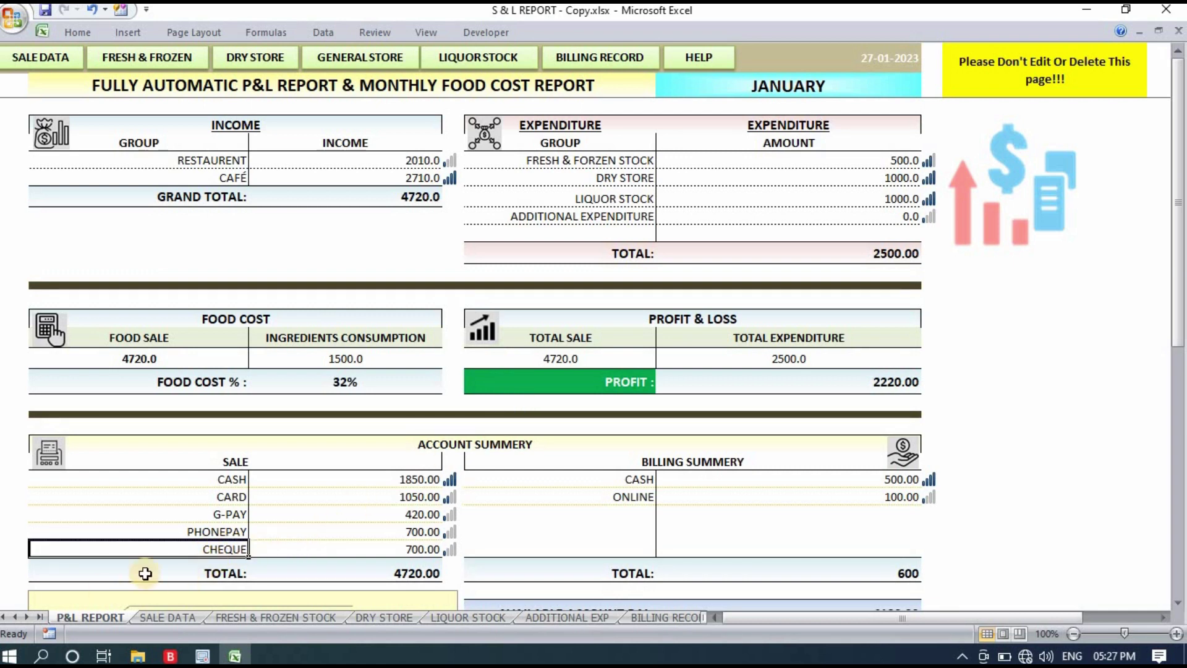
{"action": "left_click", "coordinate": [162, 624]}
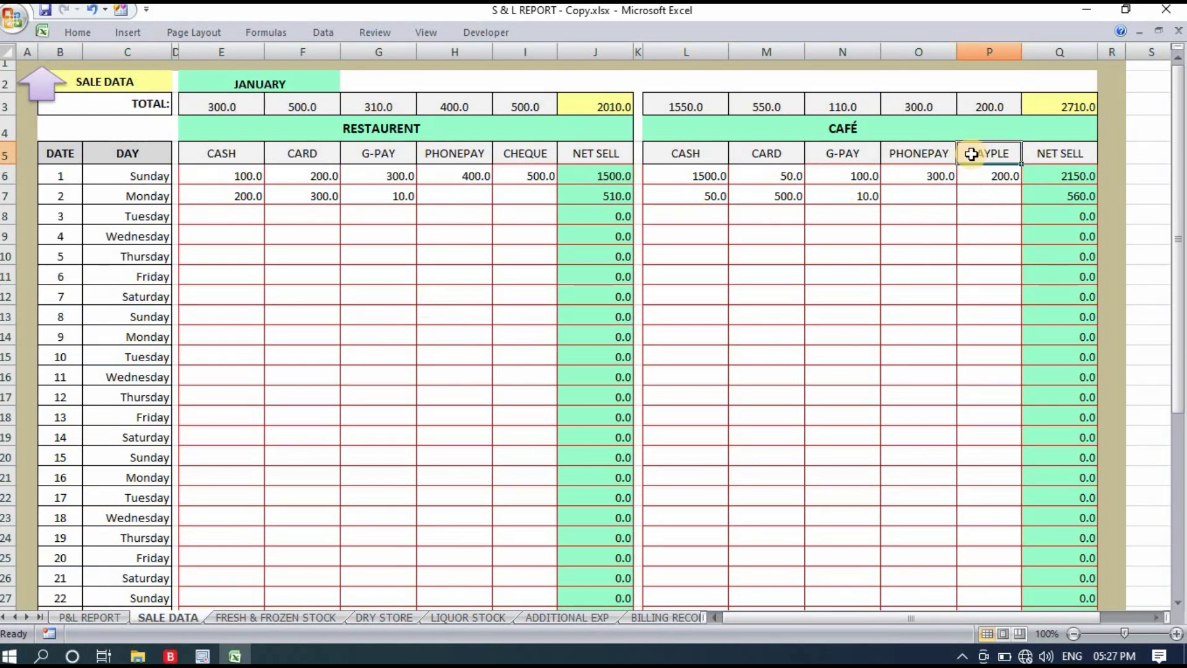
{"action": "type", "text": "CHEQUE"}
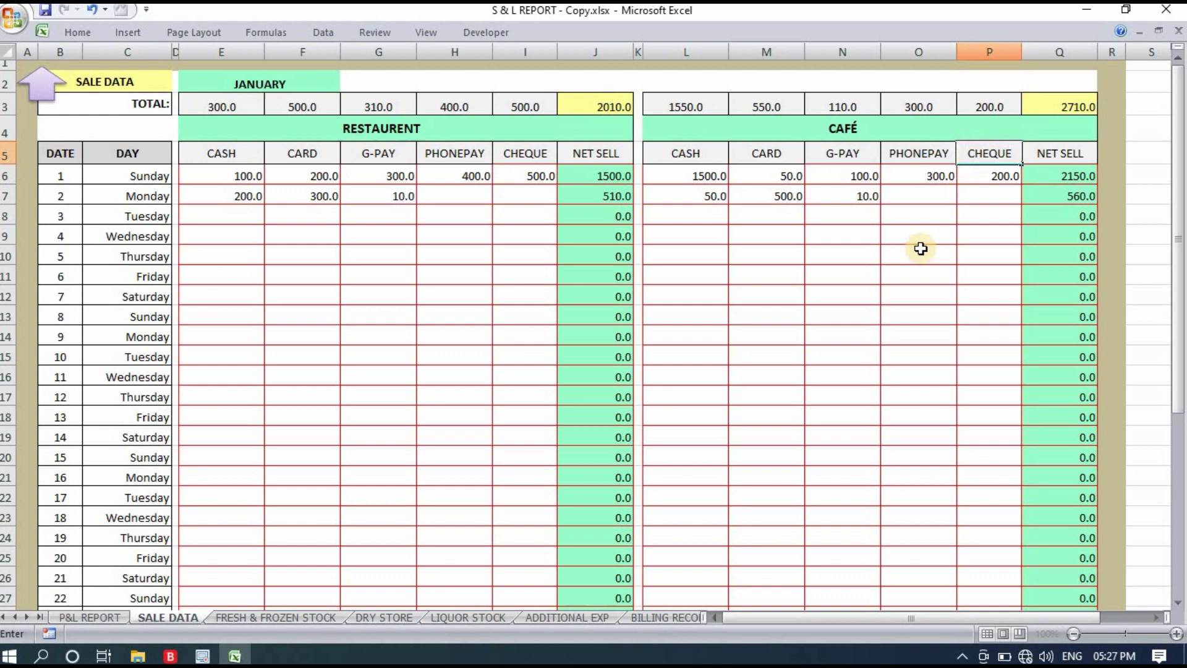
{"action": "left_click", "coordinate": [919, 254]}
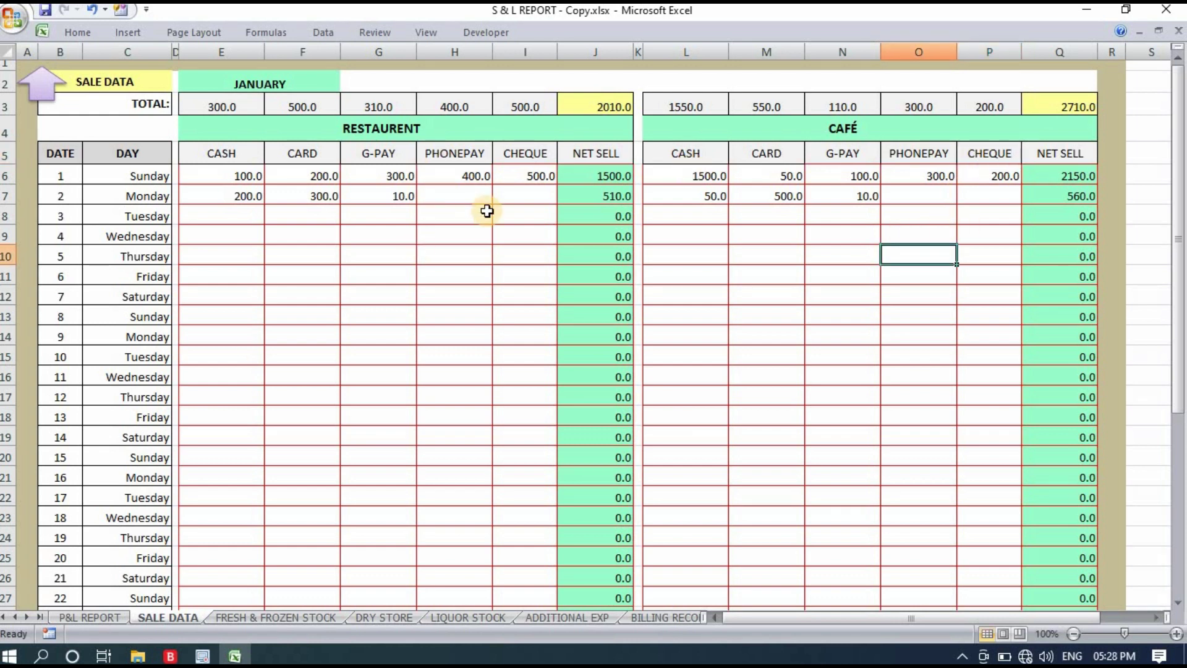
Link the café CASH header to the restaurant header with =E5 and fill it across the café payment headers.
{"action": "left_click", "coordinate": [704, 159]}
{"action": "type", "text": "="}
{"action": "left_click", "coordinate": [225, 153]}
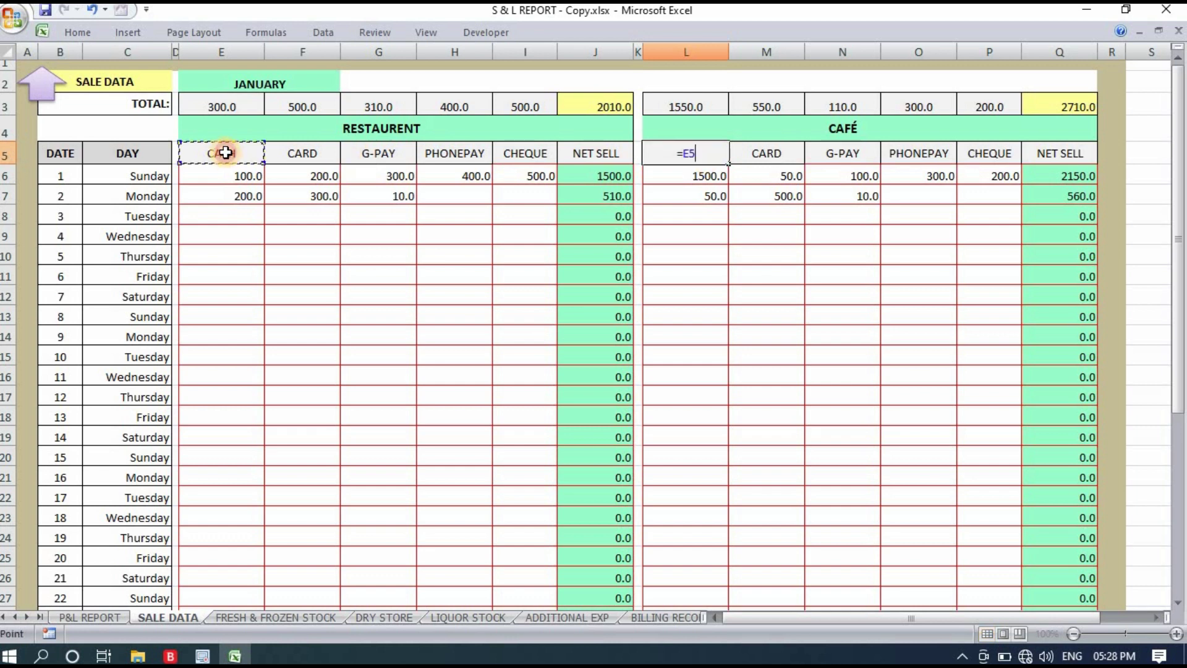
{"action": "key", "text": "ctrl+Return"}
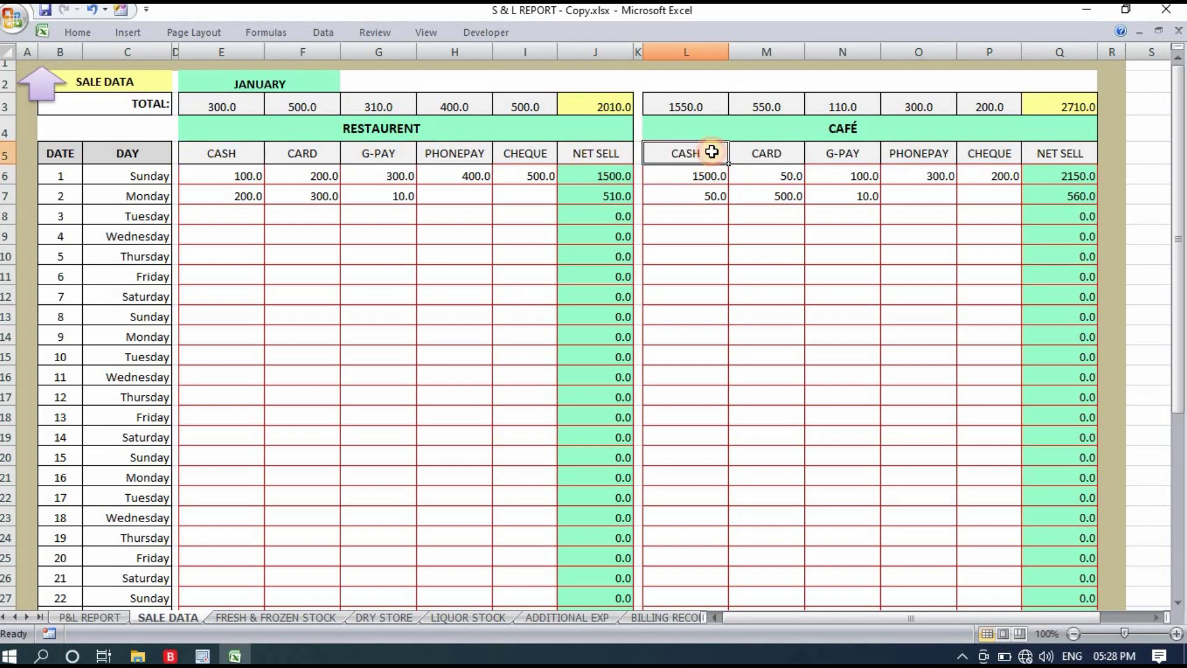
{"action": "left_click_drag", "start_coordinate": [728, 161], "coordinate": [992, 162]}
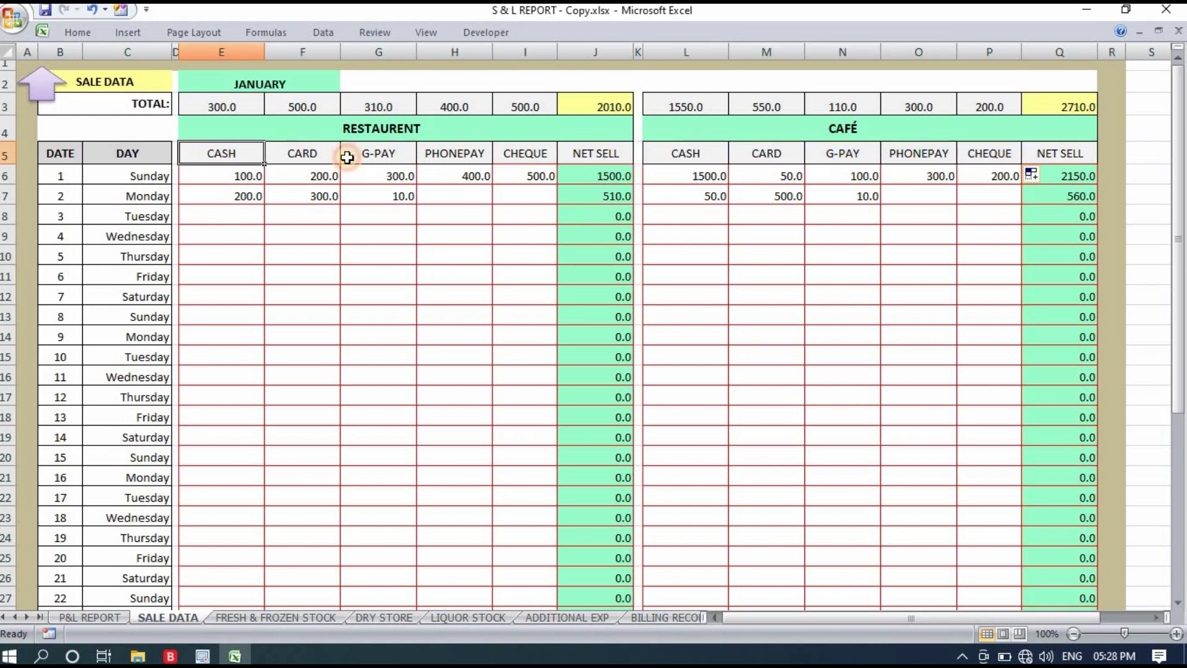
Review the restaurant headers and first day's date and amounts, then return to the P&L REPORT sheet.
{"action": "left_click_drag", "start_coordinate": [195, 153], "coordinate": [541, 153]}
{"action": "left_click", "coordinate": [334, 272]}
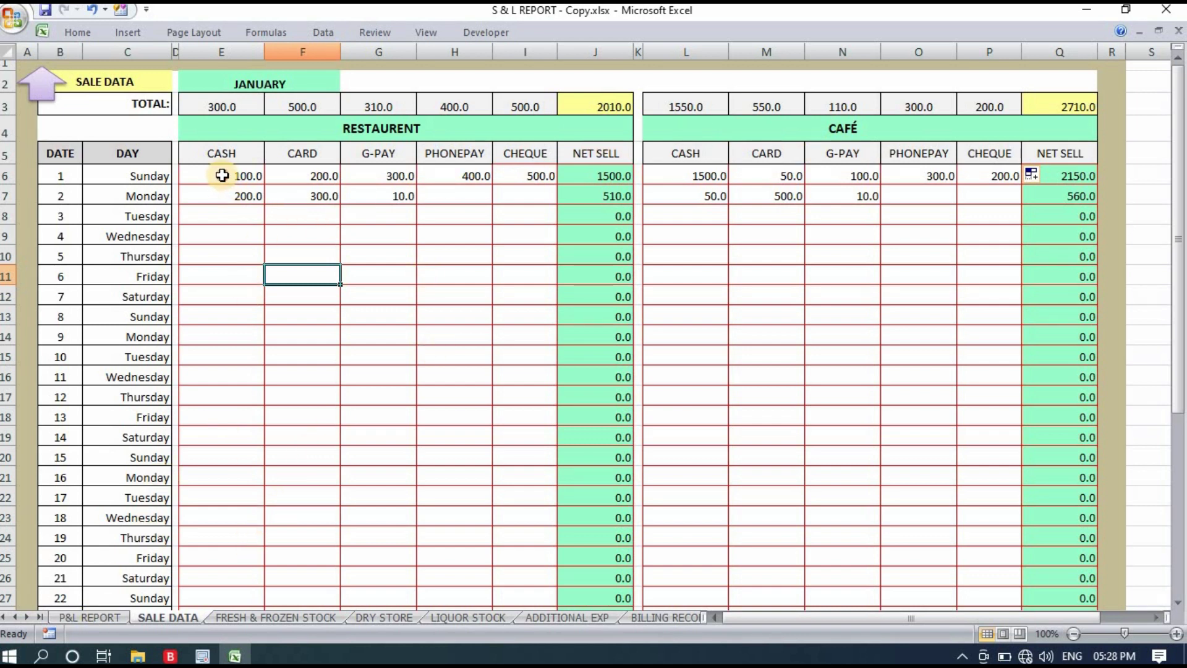
{"action": "left_click_drag", "start_coordinate": [251, 176], "coordinate": [297, 176]}
{"action": "left_click", "coordinate": [281, 236]}
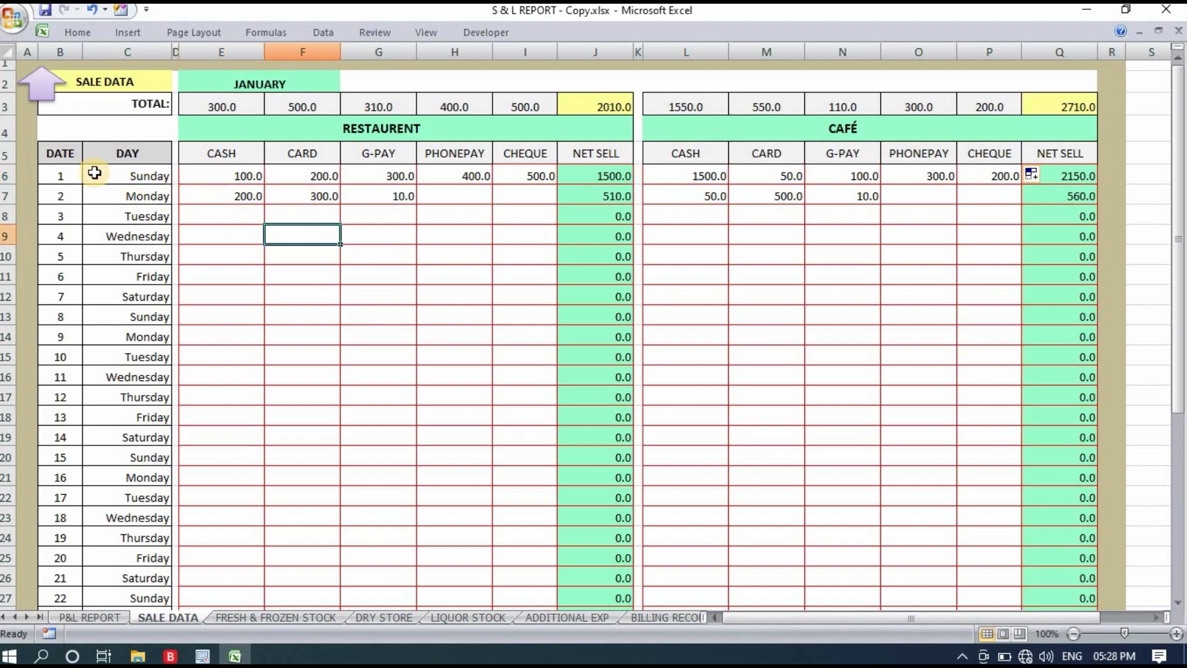
{"action": "left_click", "coordinate": [58, 176]}
{"action": "left_click", "coordinate": [119, 177]}
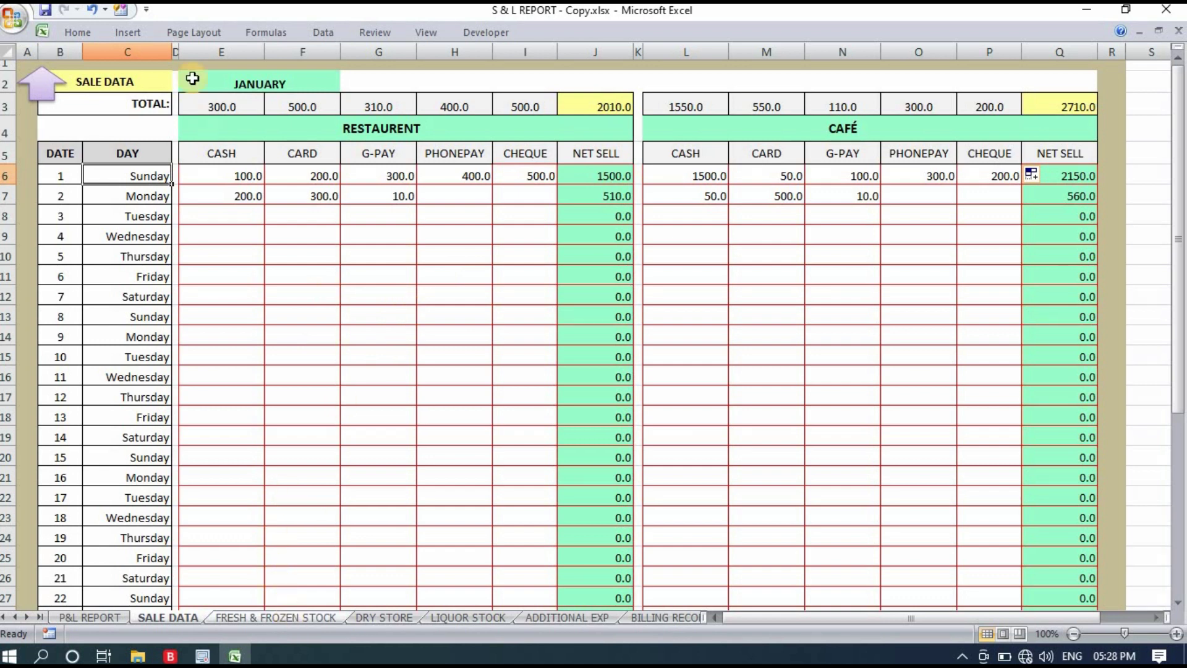
{"action": "left_click", "coordinate": [52, 83]}
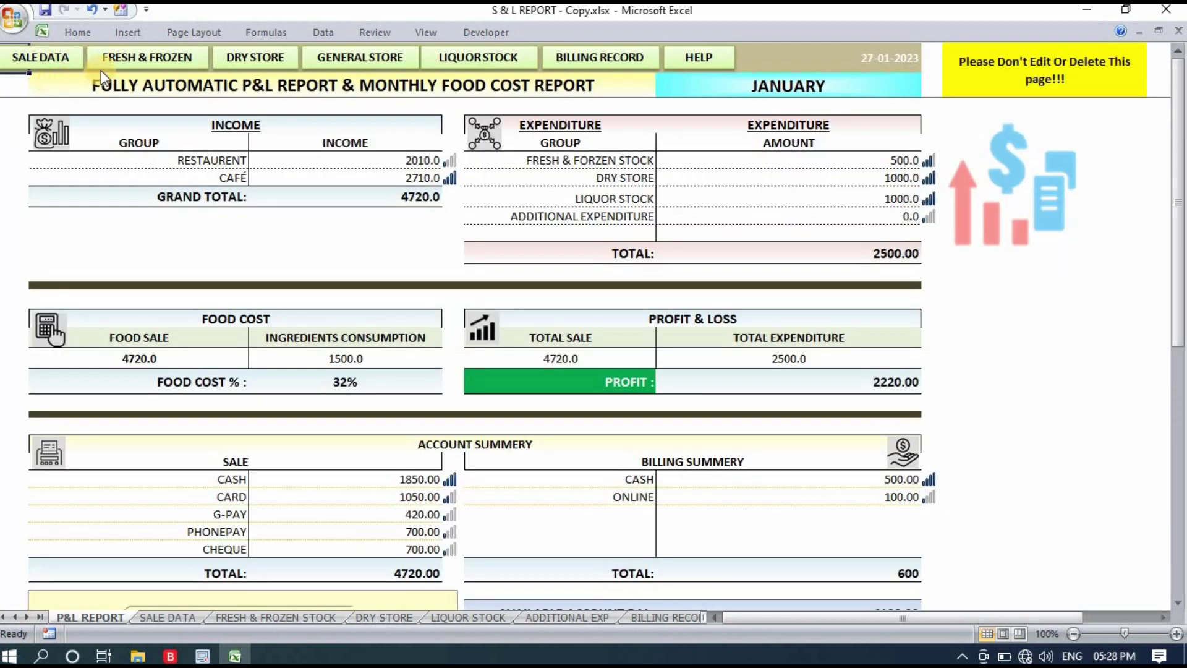
Open the FRESH & FROZEN STOCK sheet and highlight its VEGETABLE, DAIRY and MEAT category groups.
{"action": "left_click", "coordinate": [148, 52]}
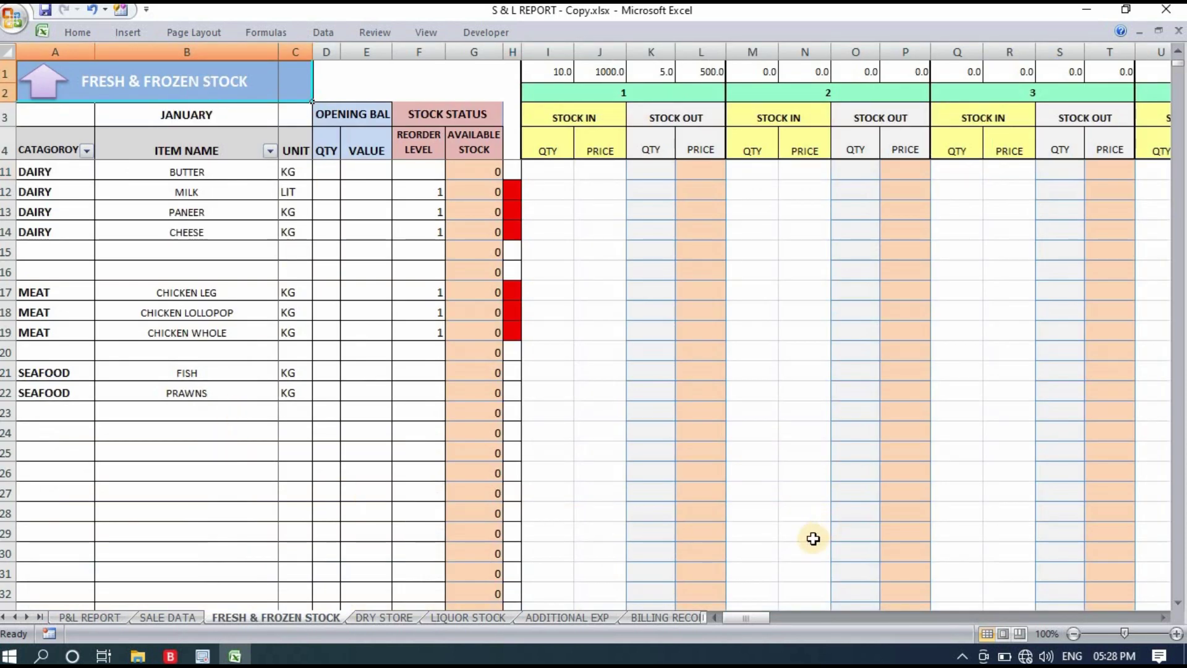
{"action": "left_click_drag", "start_coordinate": [752, 617], "coordinate": [753, 618]}
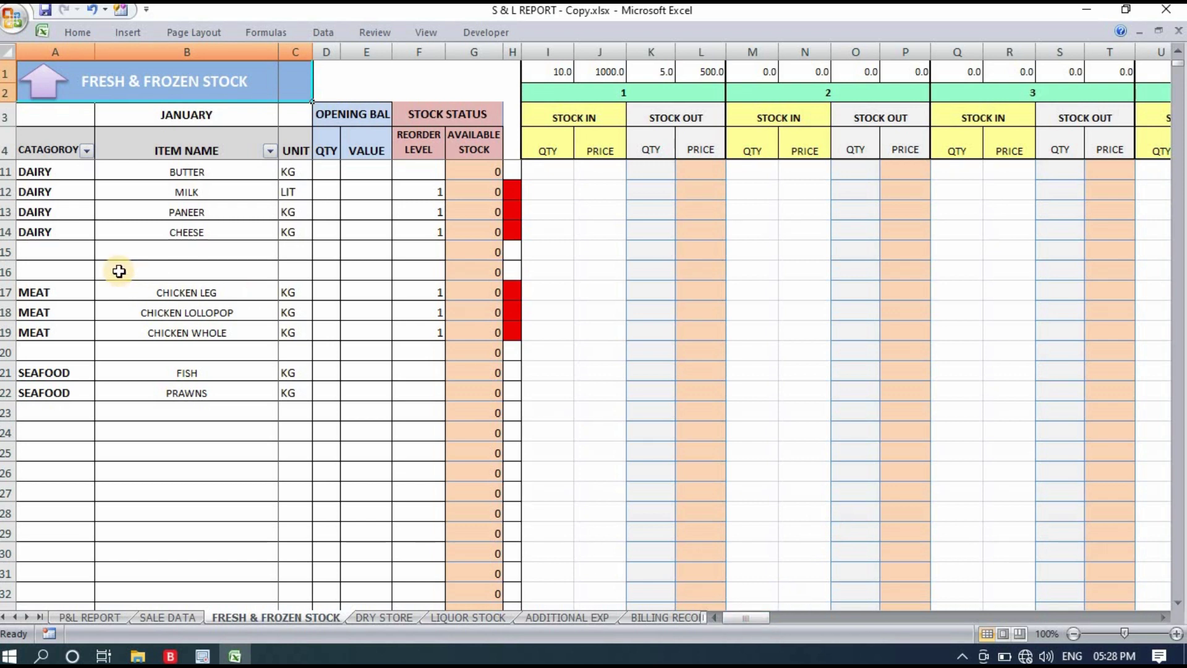
{"action": "scroll", "coordinate": [124, 249], "scroll_direction": "up", "scroll_amount": 2}
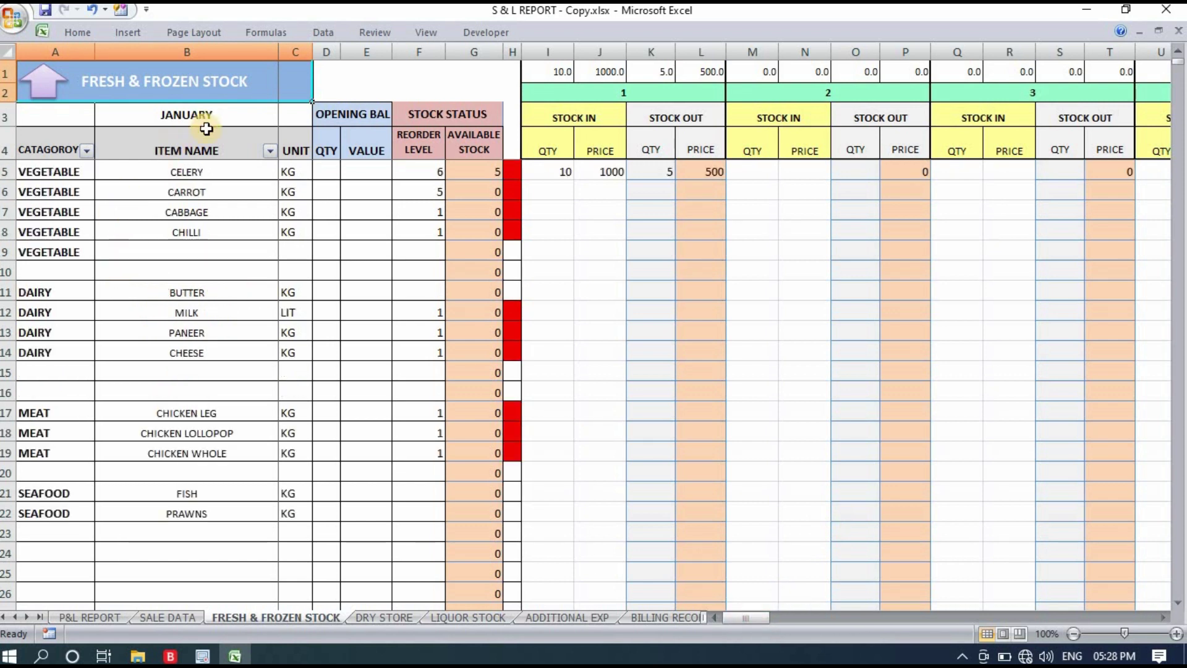
{"action": "left_click_drag", "start_coordinate": [61, 173], "coordinate": [50, 252]}
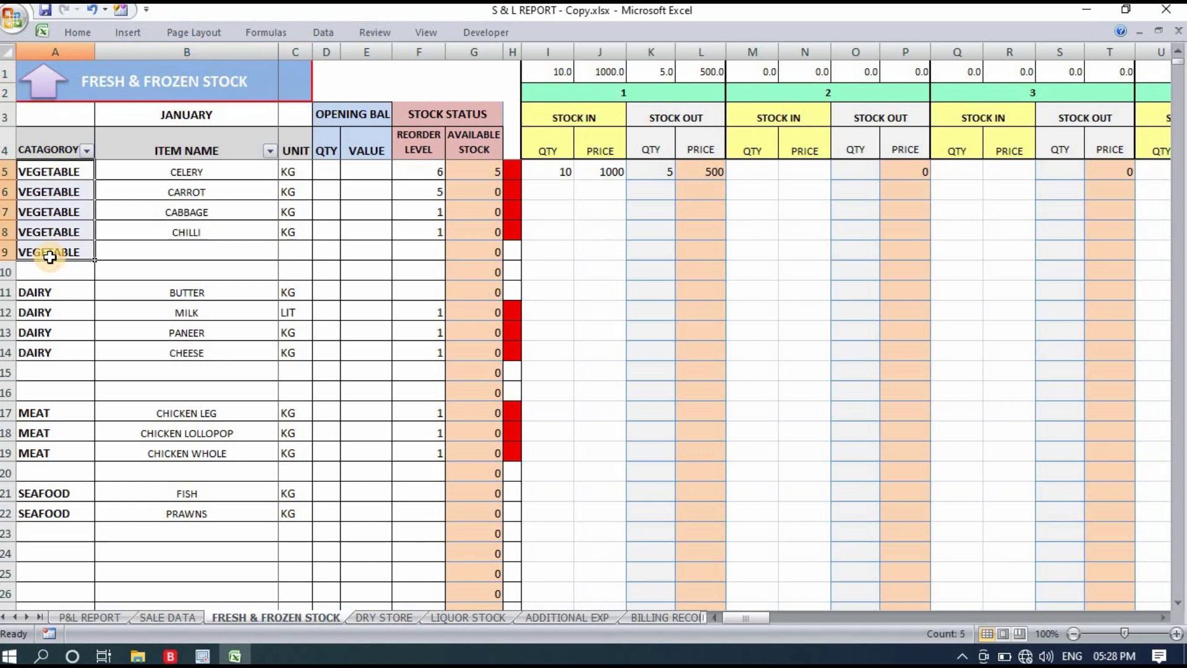
{"action": "left_click_drag", "start_coordinate": [50, 296], "coordinate": [38, 352]}
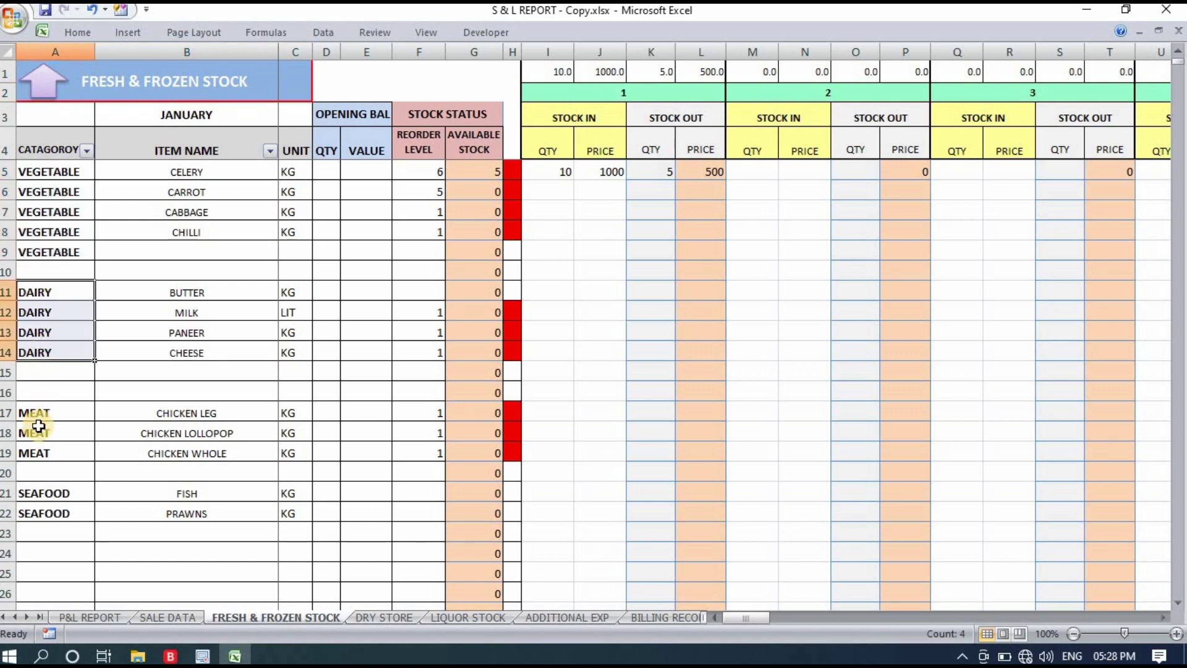
{"action": "left_click_drag", "start_coordinate": [56, 414], "coordinate": [62, 448]}
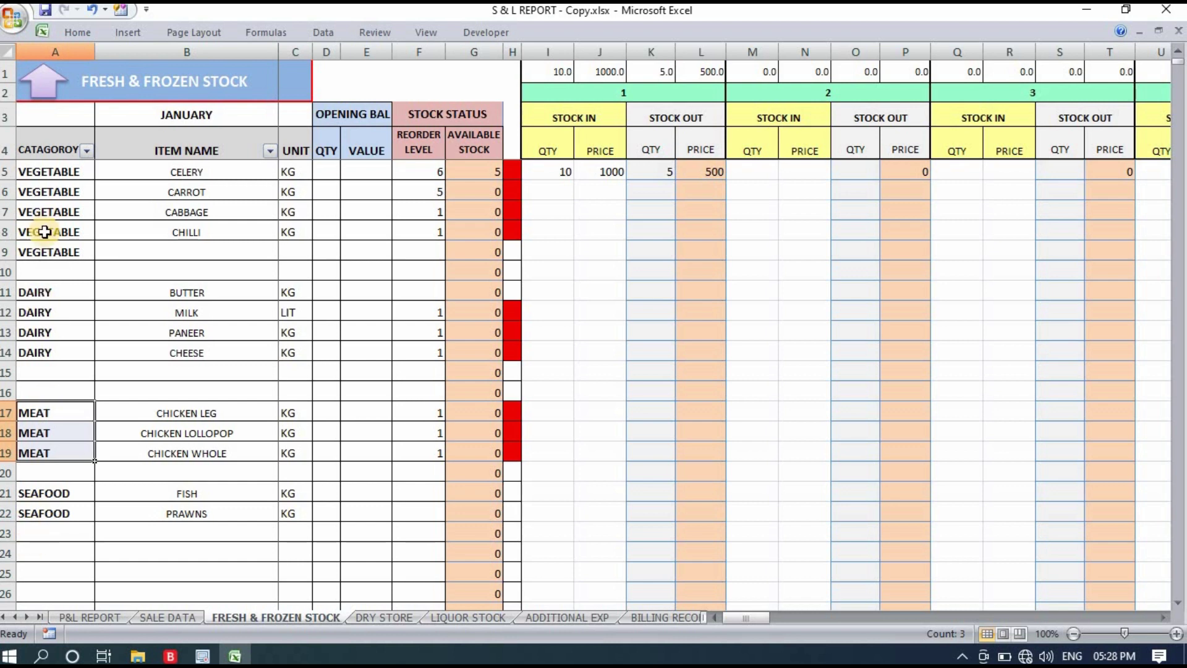
{"action": "left_click", "coordinate": [51, 254]}
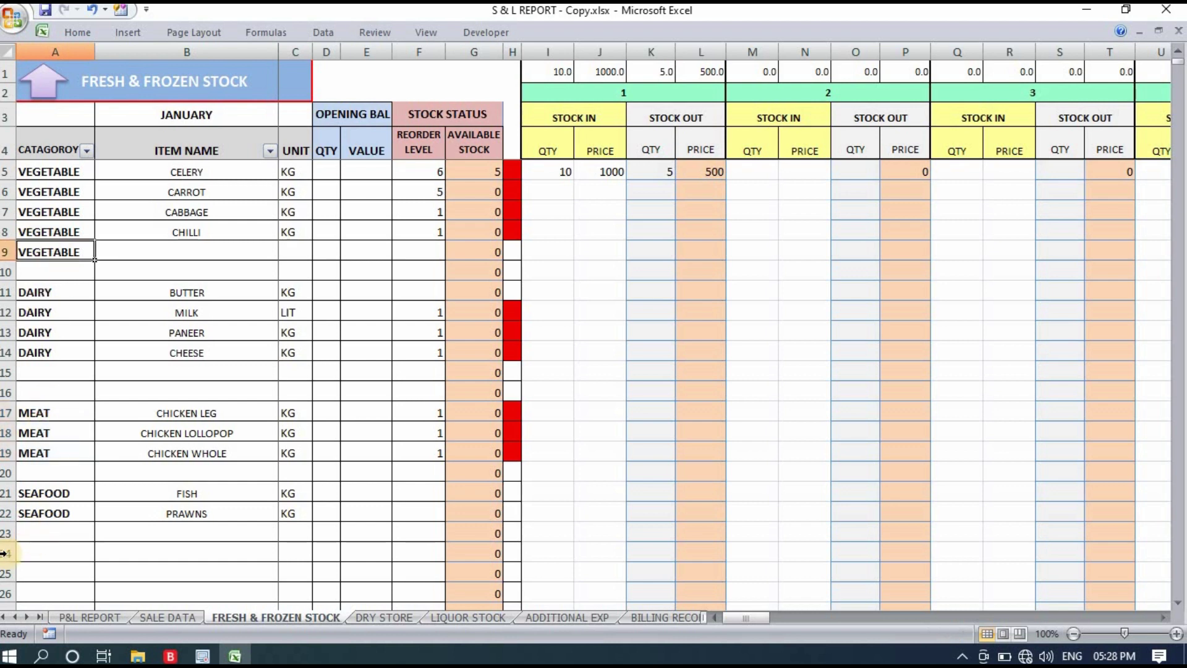
Add a row 23 stock entry with category VEGETABLE, item CORN and unit KG.
{"action": "left_click", "coordinate": [71, 531]}
{"action": "type", "text": "VEGETABLE"}
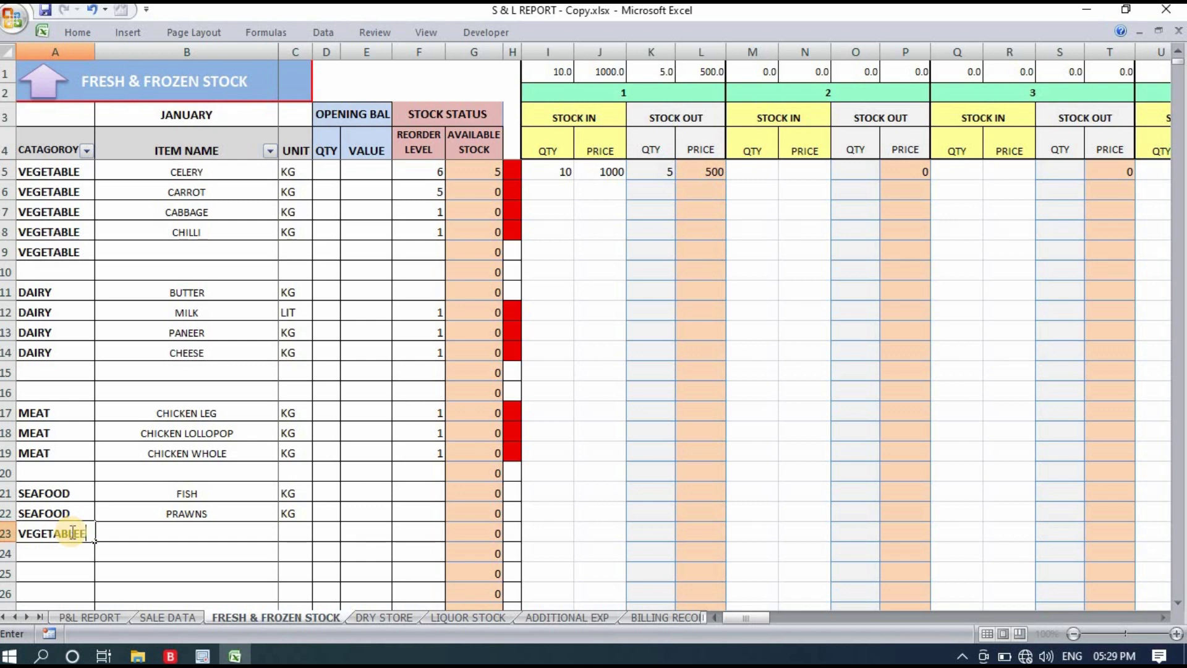
{"action": "key", "text": "Tab"}
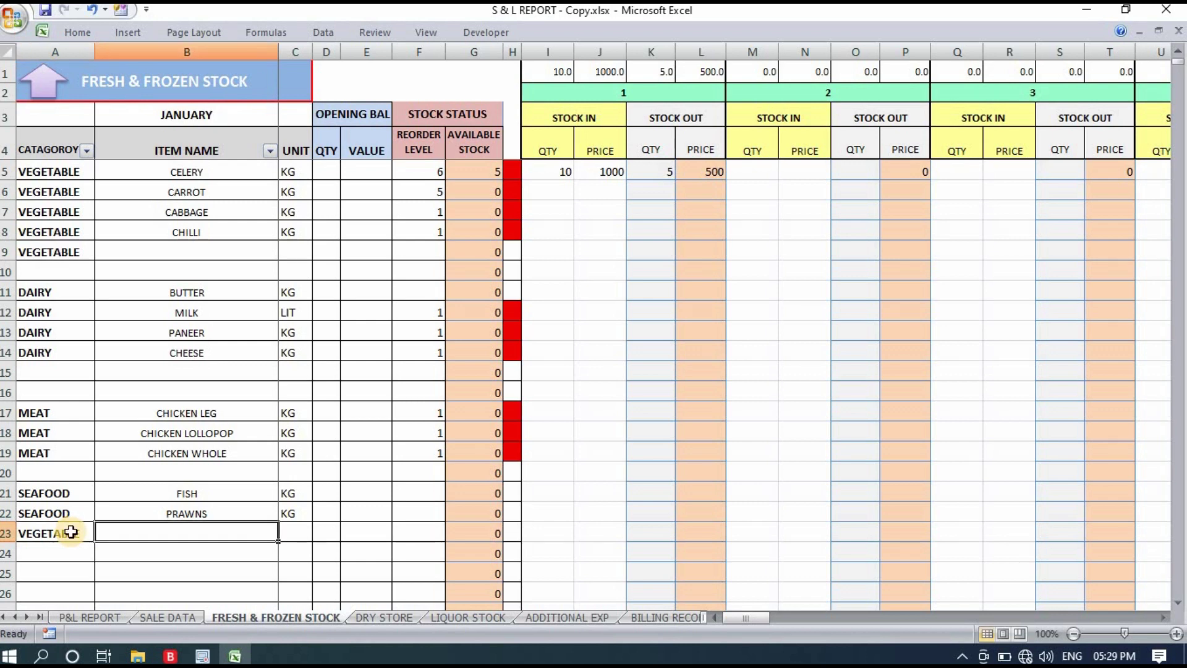
{"action": "type", "text": "APP"}
{"action": "type", "text": "CORN"}
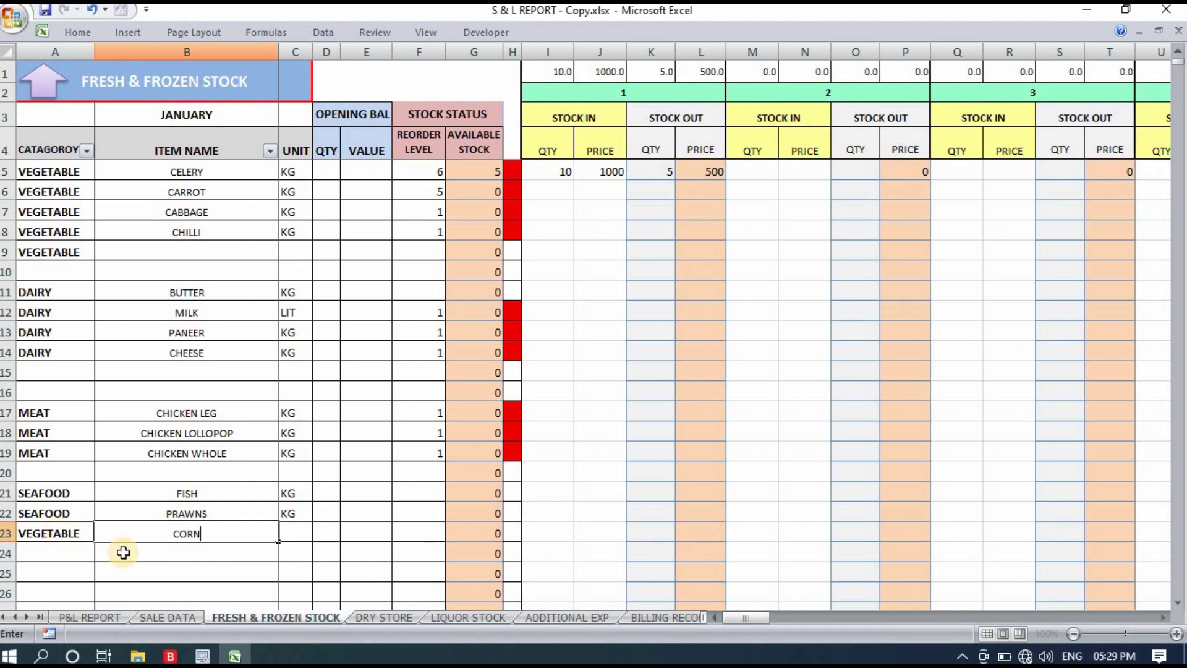
{"action": "left_click", "coordinate": [288, 527]}
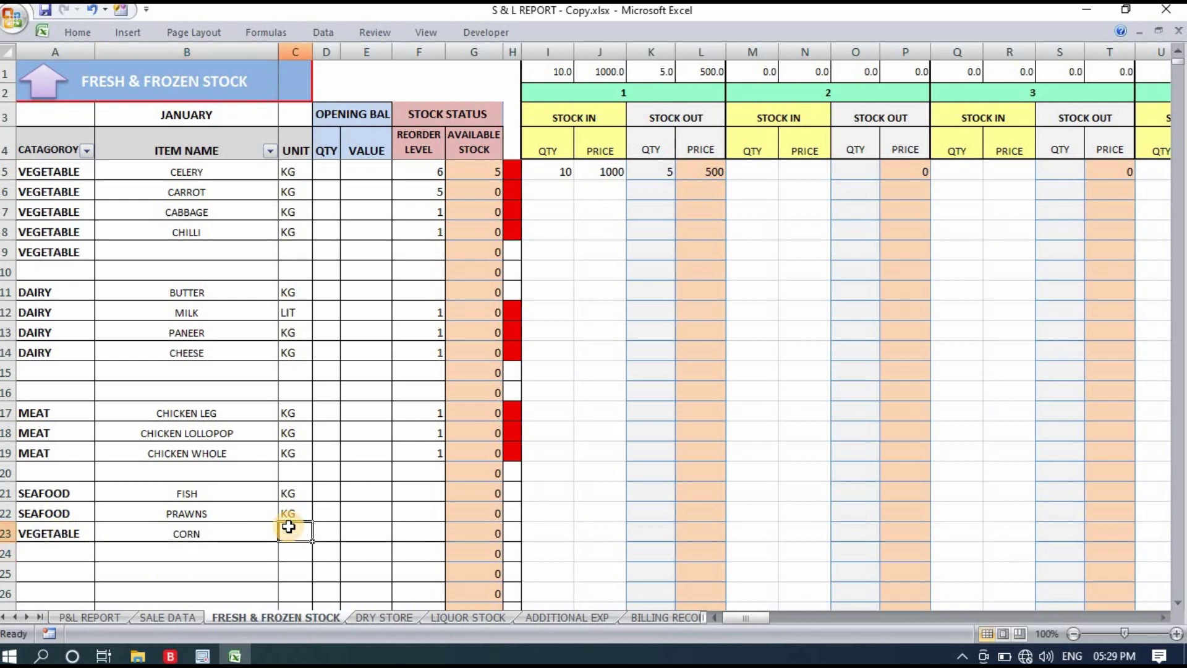
{"action": "type", "text": "KG"}
{"action": "key", "text": "Tab"}
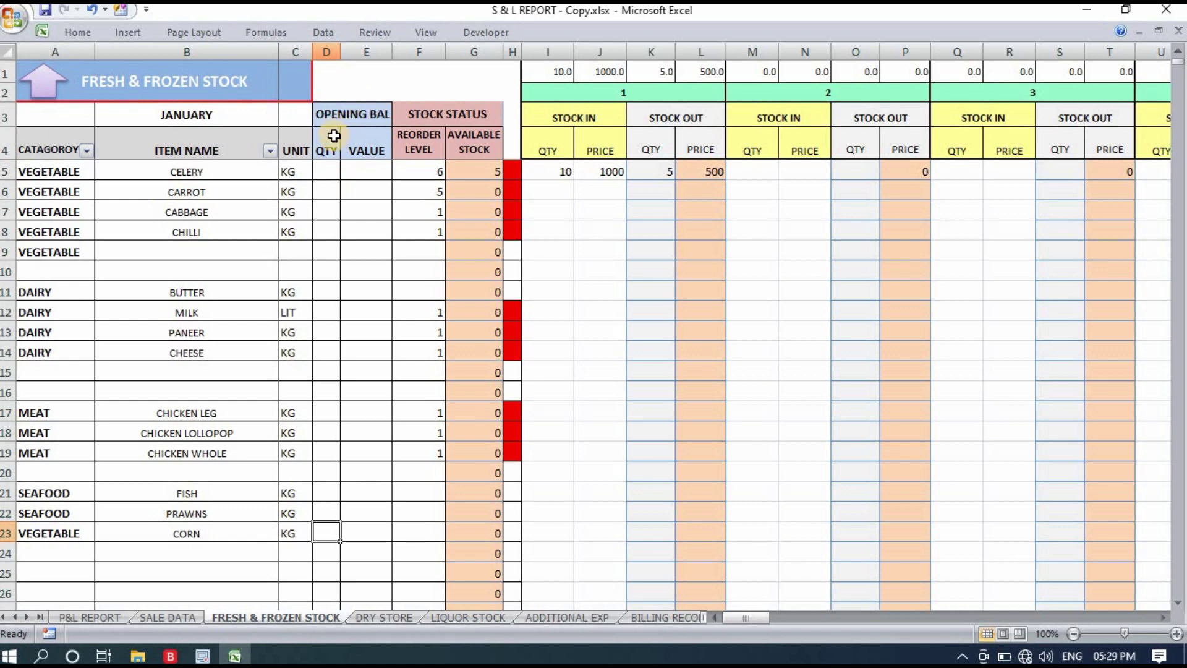
Review the opening balance quantity and value columns, including CORN's cells.
{"action": "left_click_drag", "start_coordinate": [331, 163], "coordinate": [348, 562]}
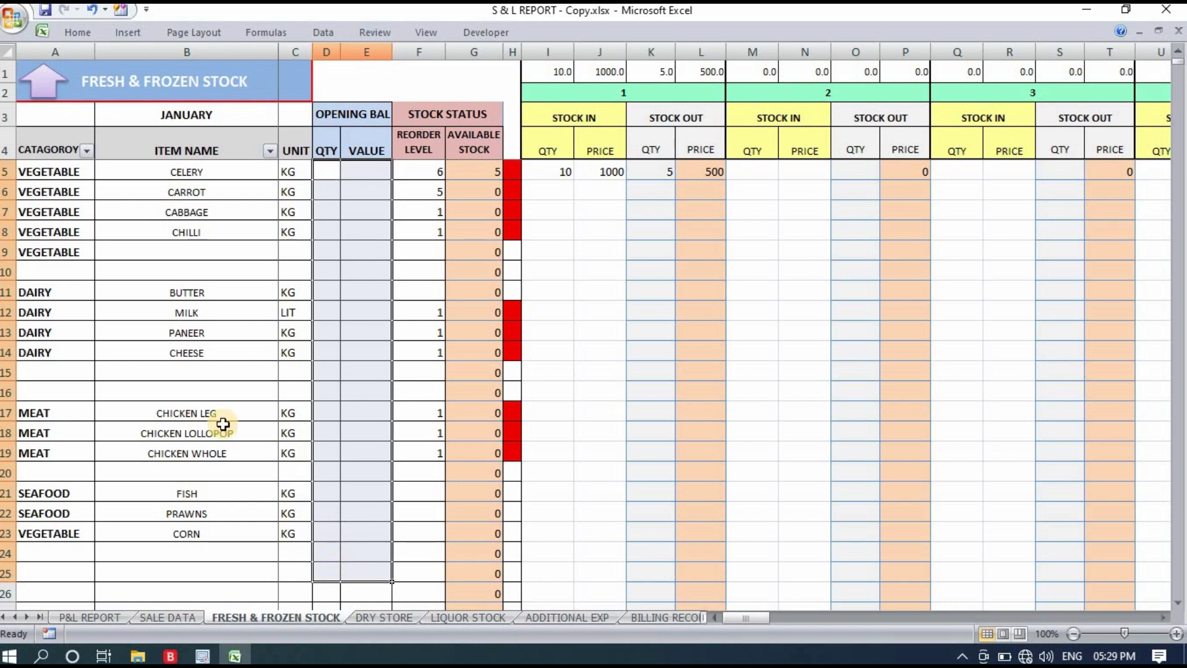
{"action": "left_click", "coordinate": [359, 331]}
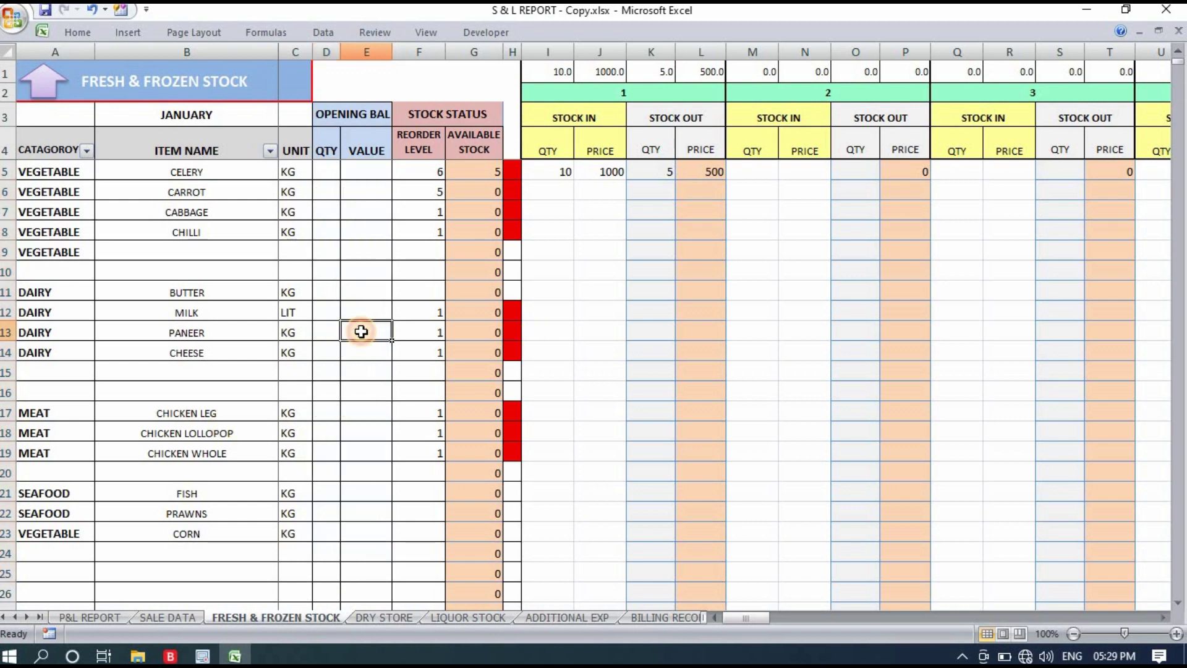
{"action": "left_click", "coordinate": [324, 529]}
{"action": "left_click", "coordinate": [363, 529]}
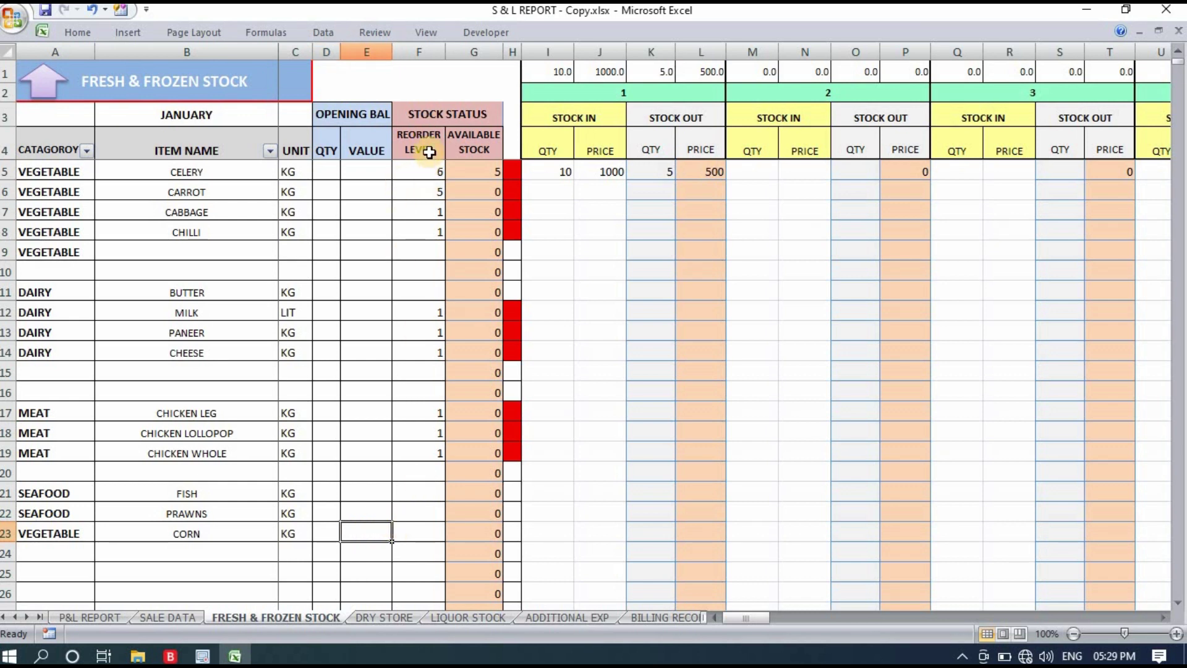
{"action": "left_click", "coordinate": [425, 150]}
Set CELERY's reorder level to 5 and check the reorder levels for rows 5 to 21.
{"action": "left_click", "coordinate": [435, 170]}
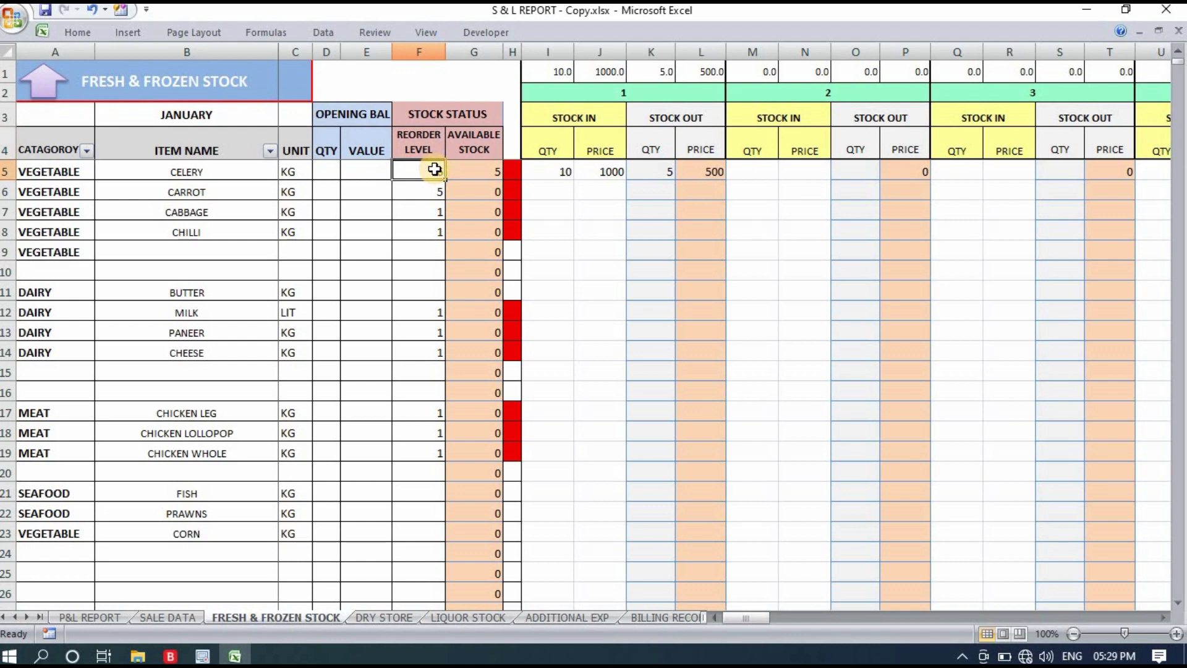
{"action": "type", "text": "6"}
{"action": "left_click", "coordinate": [189, 170]}
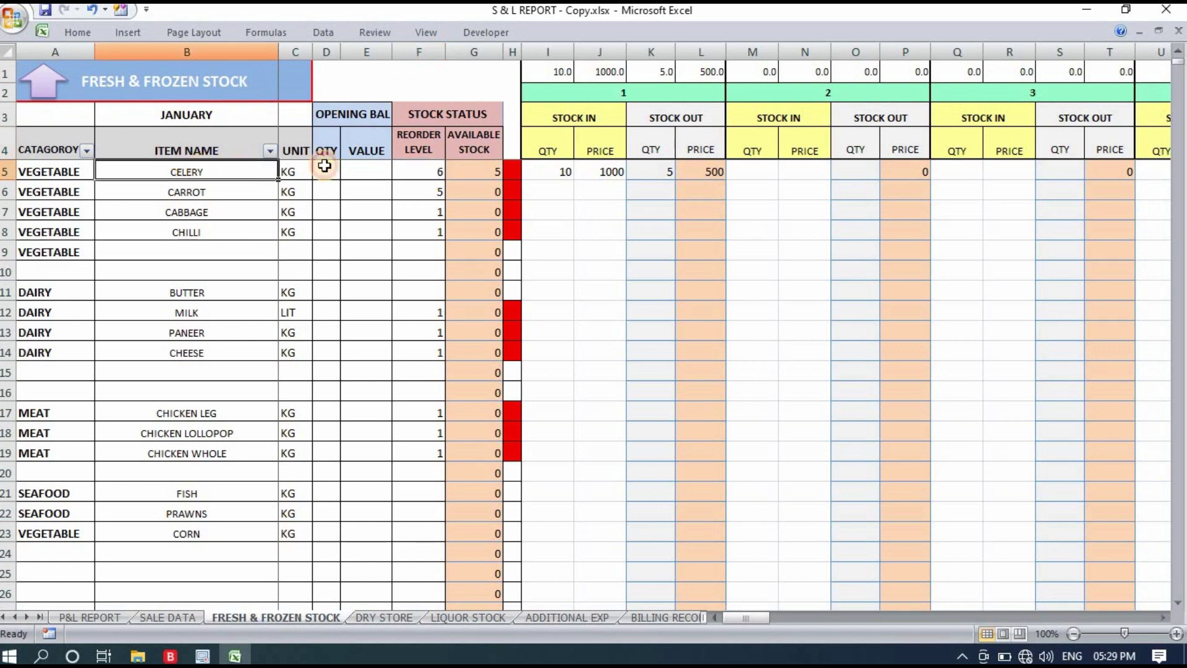
{"action": "left_click", "coordinate": [432, 172]}
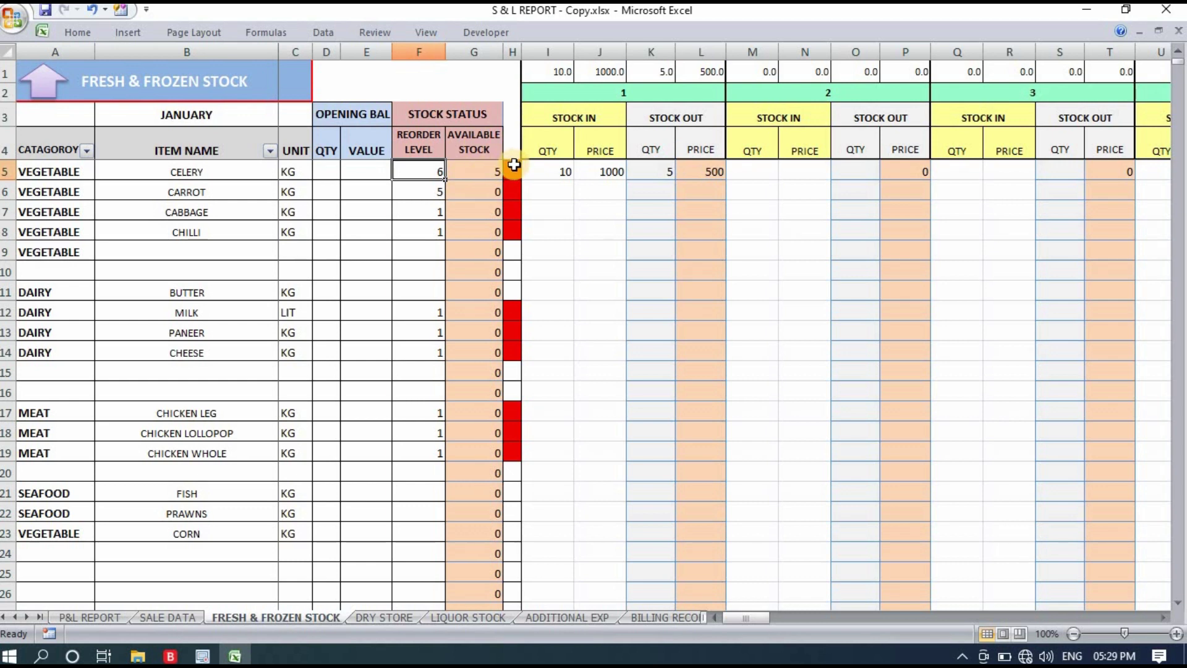
{"action": "type", "text": "5"}
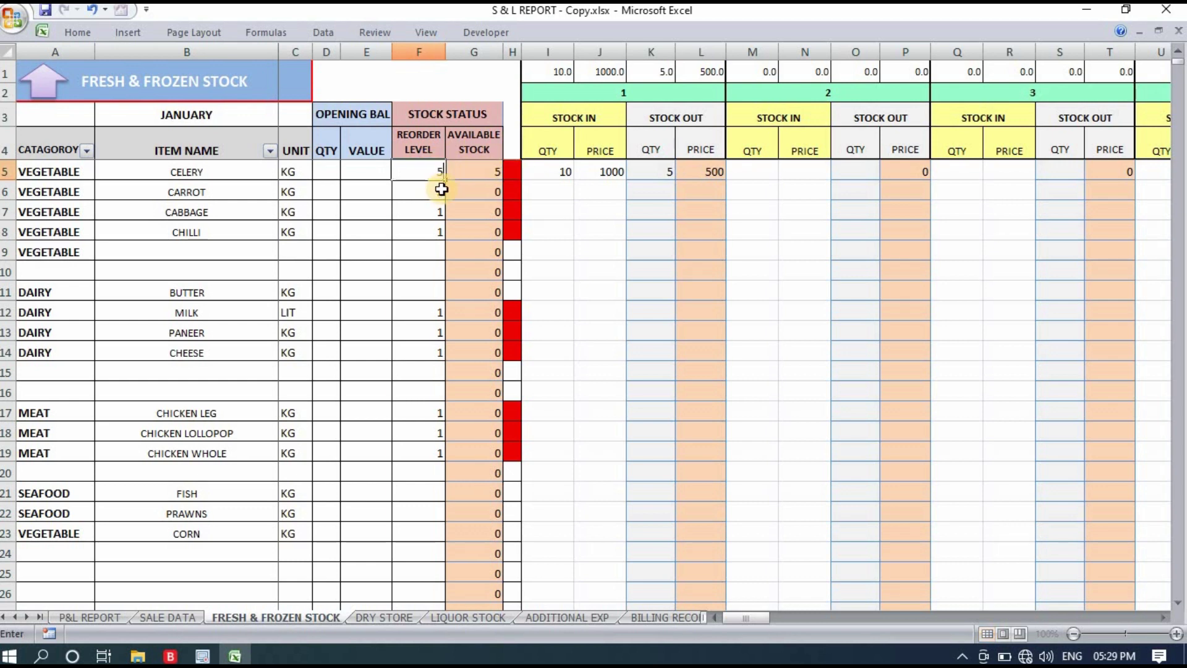
{"action": "key", "text": "Return"}
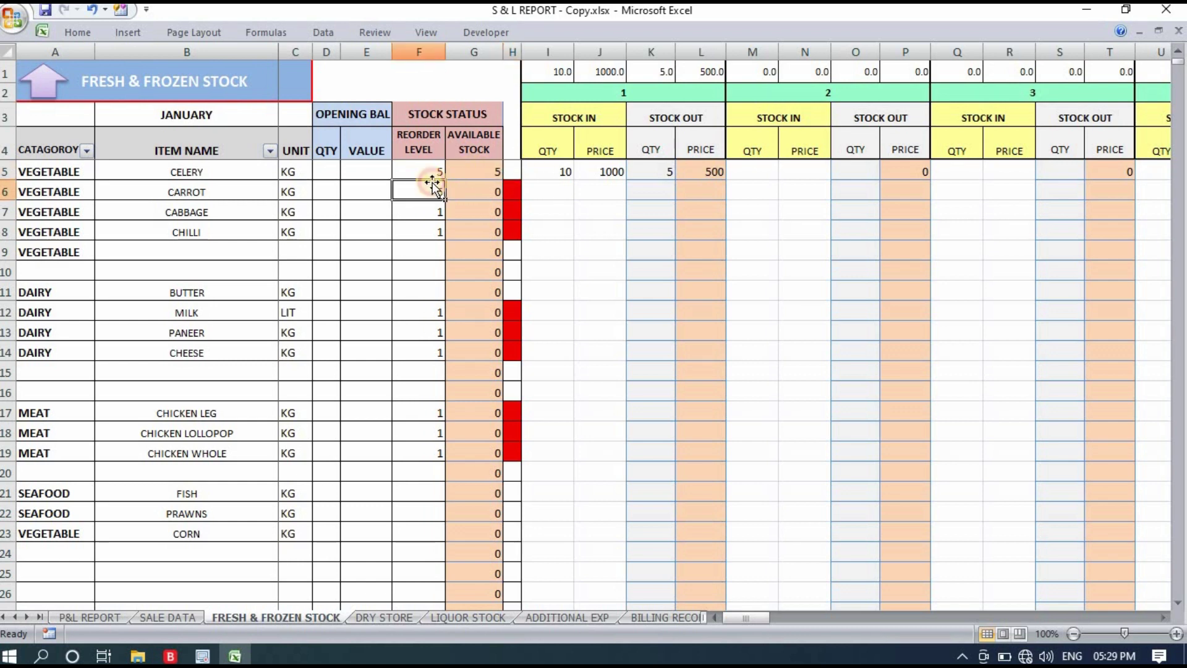
{"action": "left_click_drag", "start_coordinate": [418, 172], "coordinate": [419, 492]}
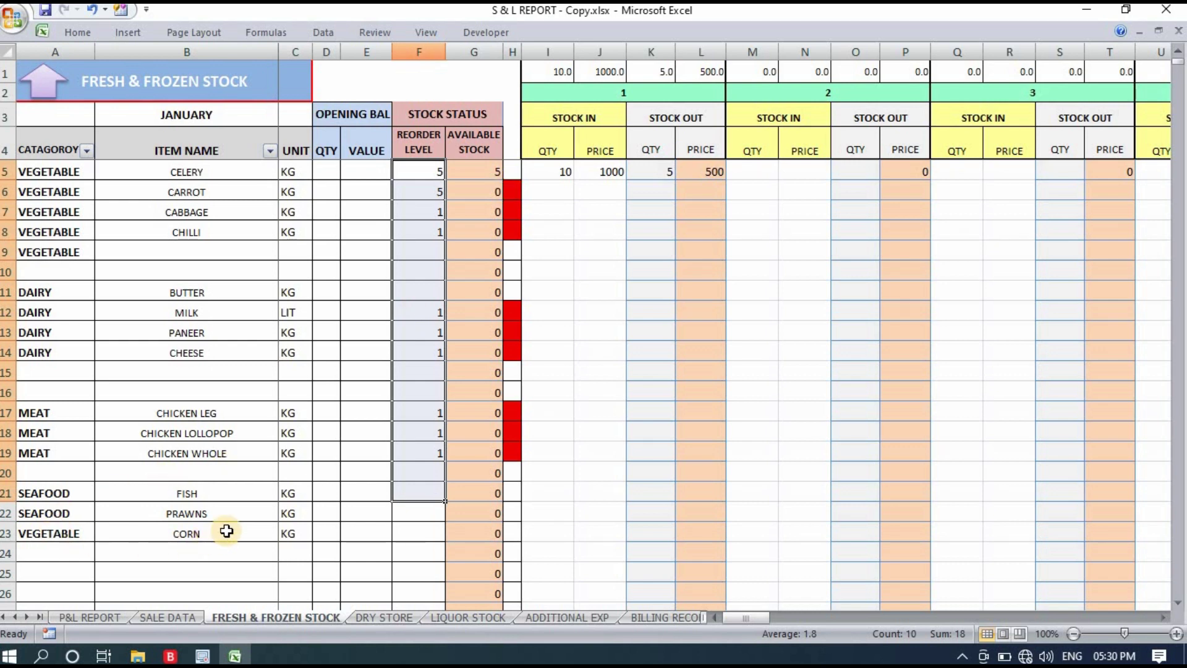
{"action": "left_click", "coordinate": [254, 533]}
{"action": "left_click", "coordinate": [54, 194]}
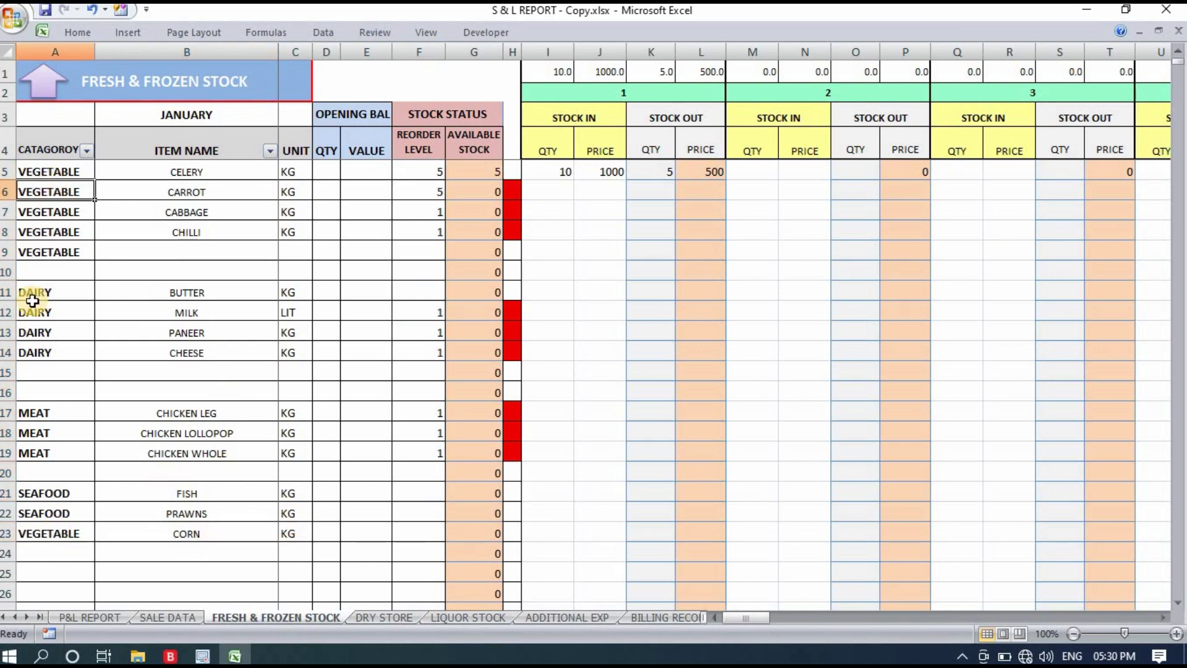
{"action": "left_click", "coordinate": [72, 533]}
{"action": "left_click", "coordinate": [198, 411]}
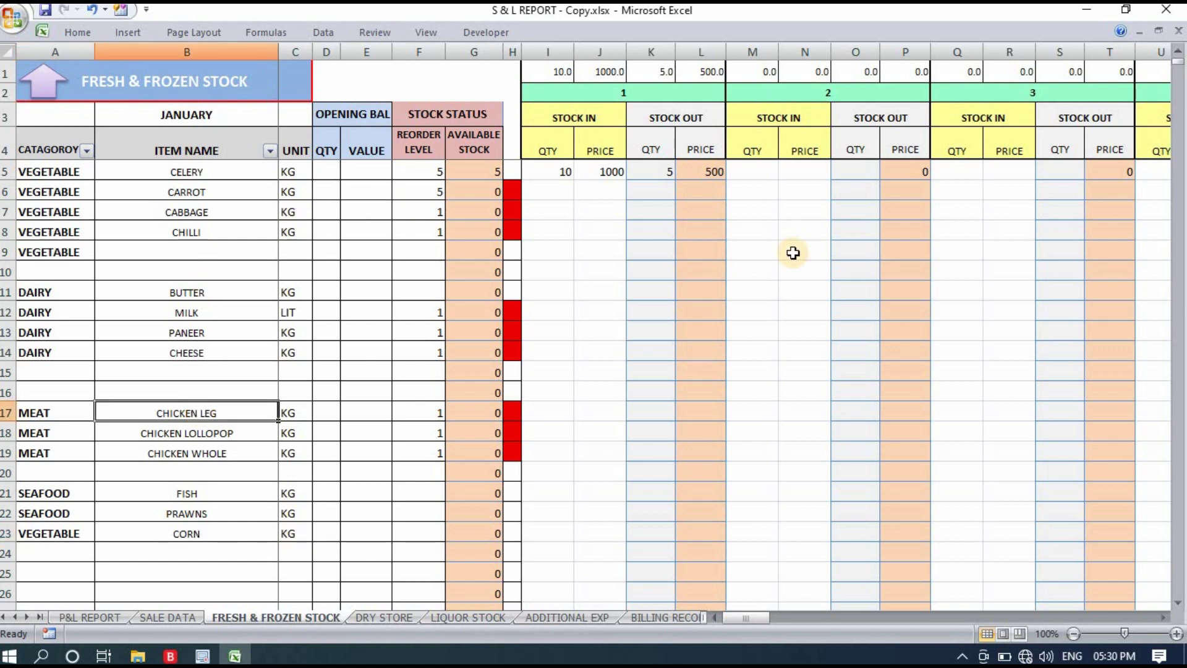
{"action": "left_click", "coordinate": [87, 151]}
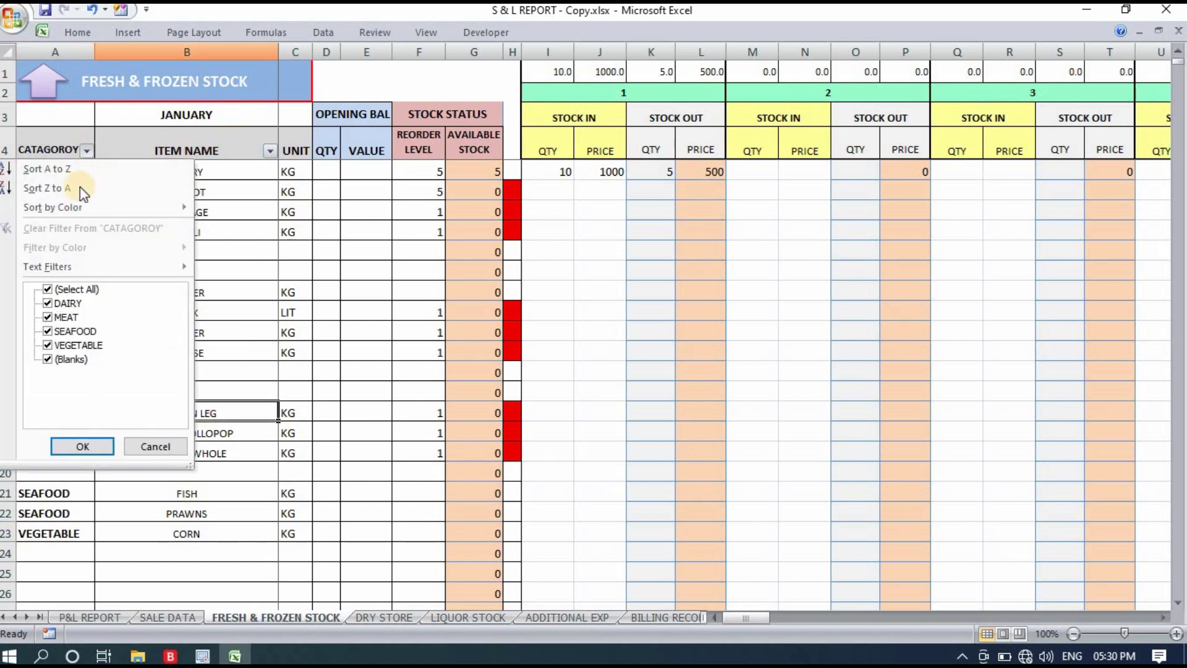
{"action": "left_click", "coordinate": [68, 291]}
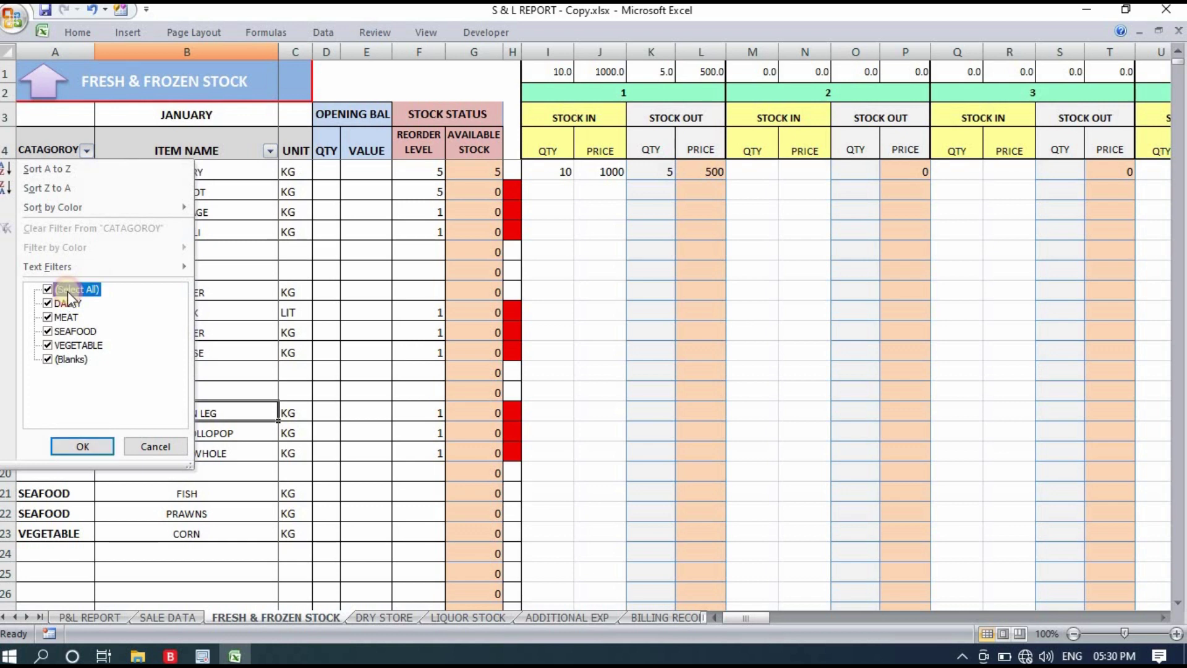
{"action": "left_click", "coordinate": [65, 346]}
{"action": "left_click", "coordinate": [76, 442]}
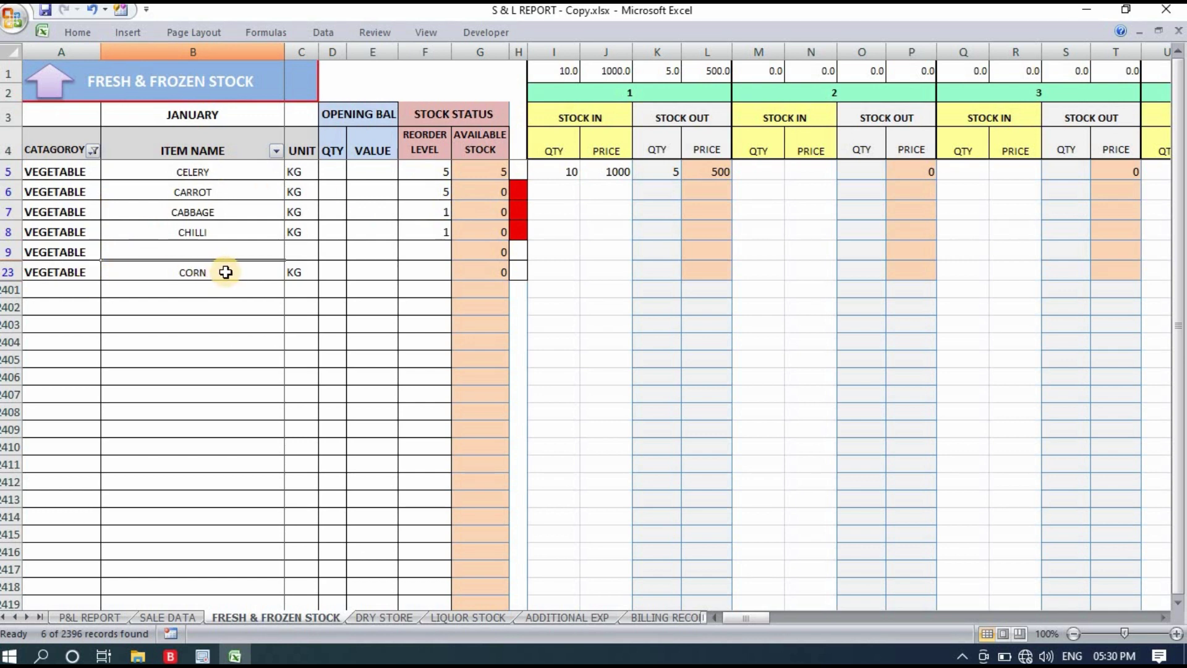
{"action": "left_click", "coordinate": [93, 151]}
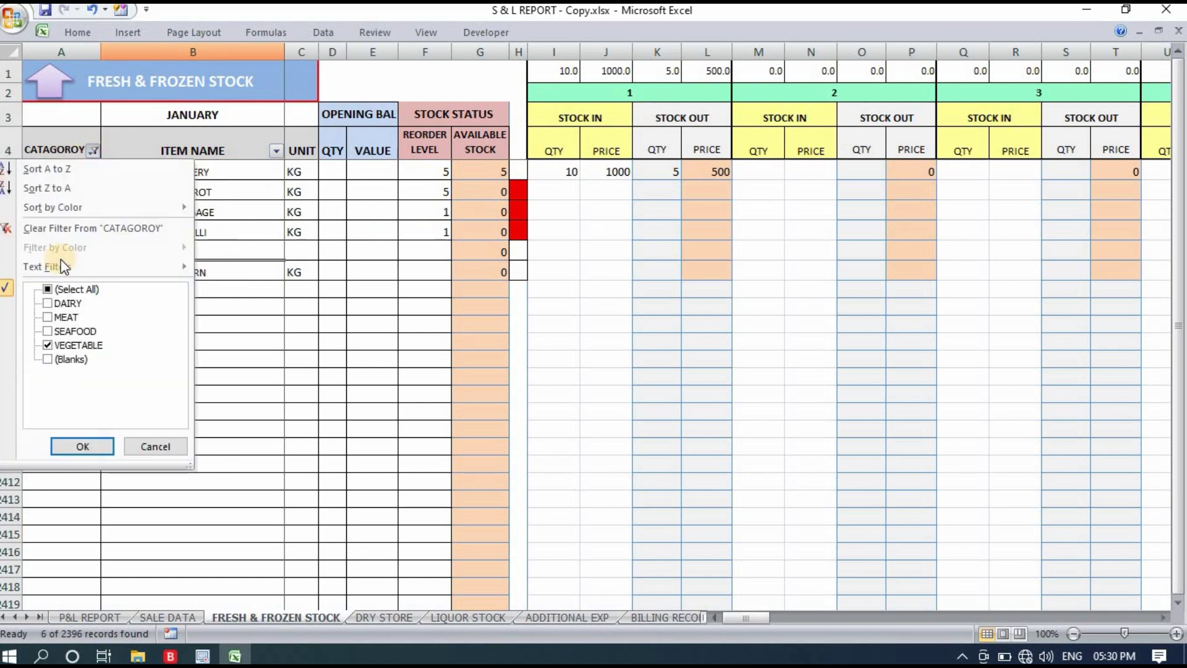
{"action": "left_click", "coordinate": [55, 289]}
{"action": "left_click", "coordinate": [101, 443]}
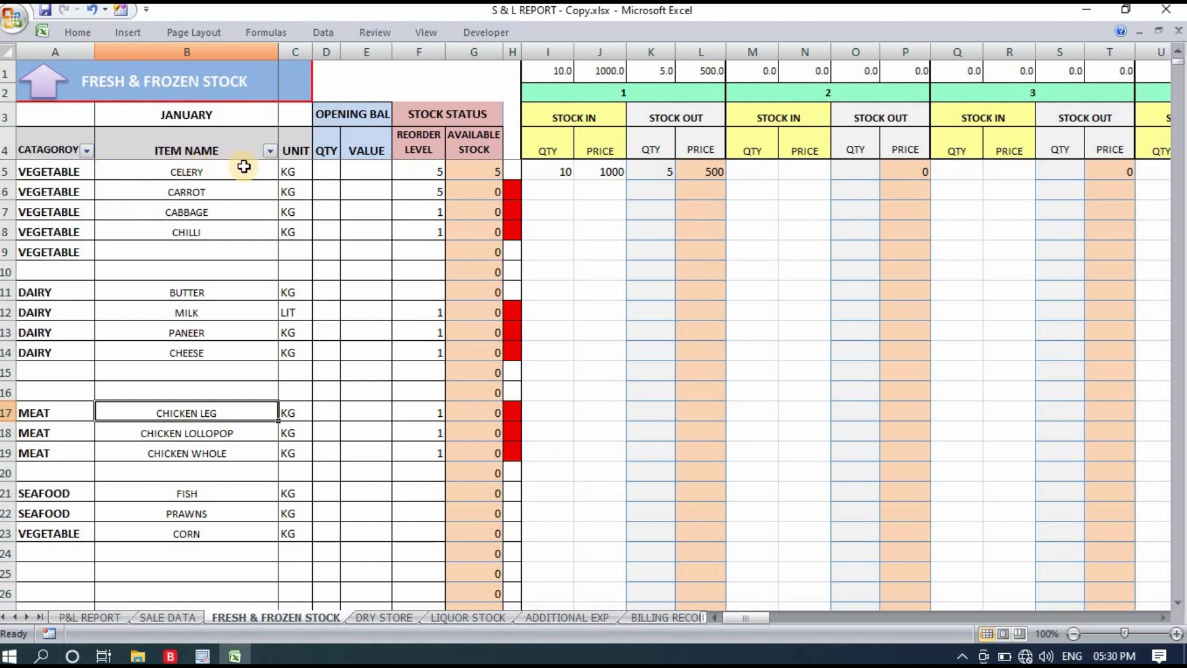
{"action": "left_click", "coordinate": [587, 91]}
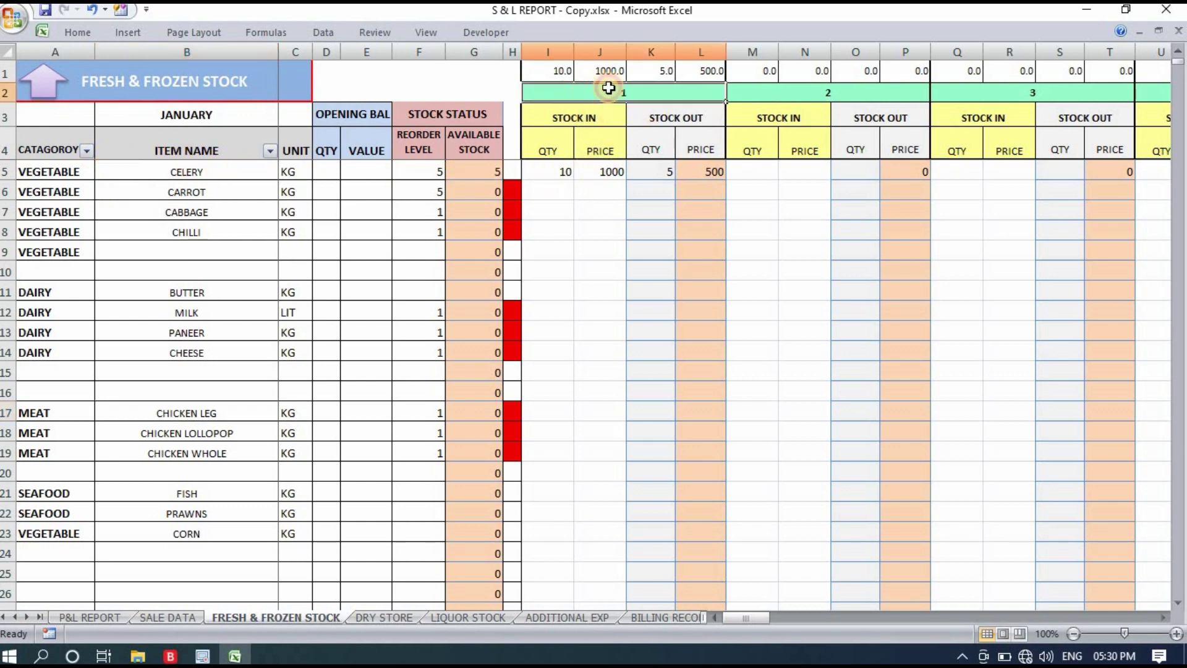
{"action": "left_click", "coordinate": [804, 92]}
{"action": "left_click", "coordinate": [1033, 89]}
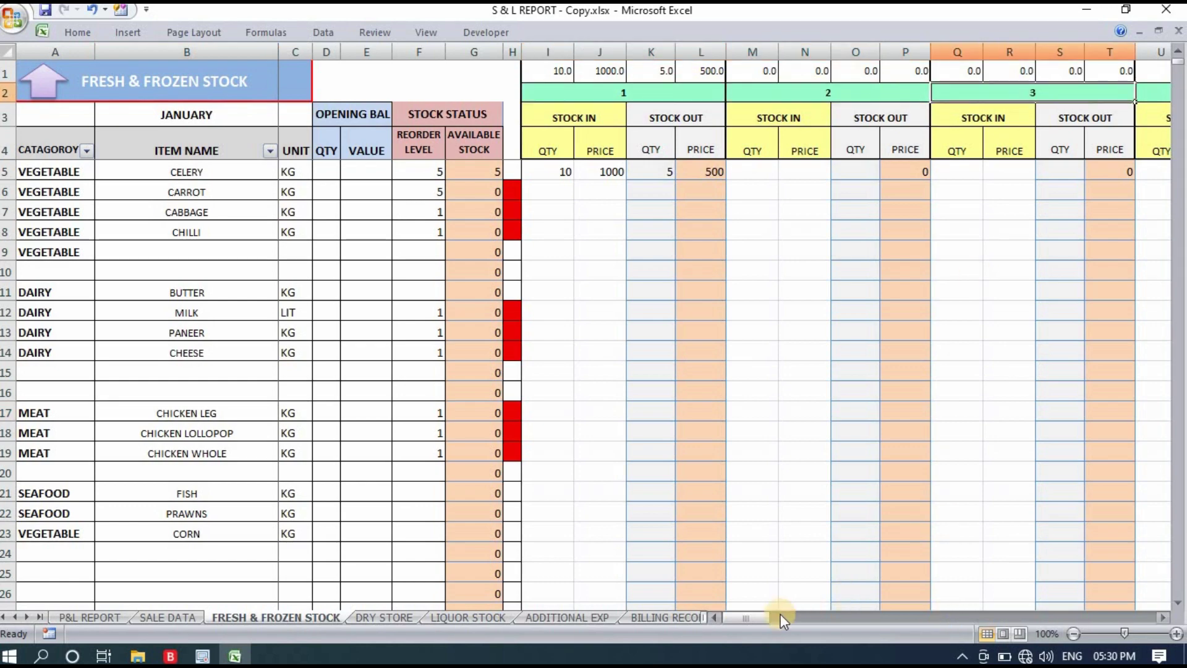
{"action": "mouse_move", "coordinate": [763, 617]}
{"action": "left_mouse_down"}
{"action": "mouse_move", "coordinate": [1135, 611]}
{"action": "mouse_move", "coordinate": [945, 142]}
{"action": "left_mouse_up"}
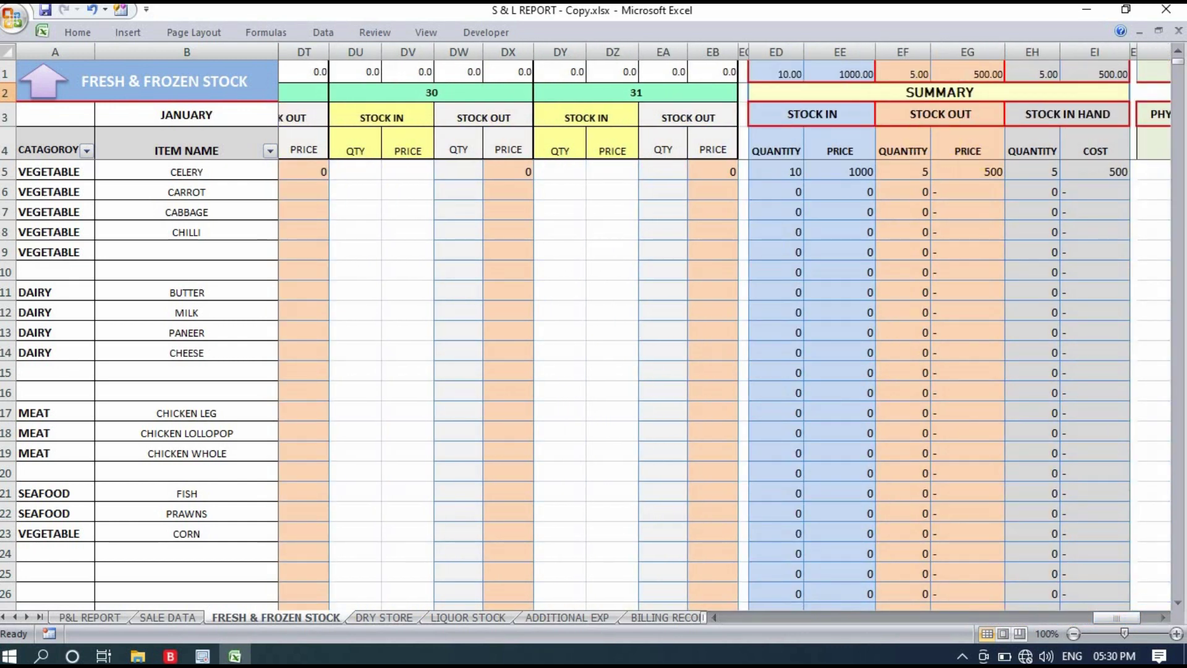
{"action": "mouse_move", "coordinate": [1117, 617]}
{"action": "left_mouse_down"}
{"action": "mouse_move", "coordinate": [708, 618]}
{"action": "mouse_move", "coordinate": [700, 570]}
{"action": "left_mouse_up"}
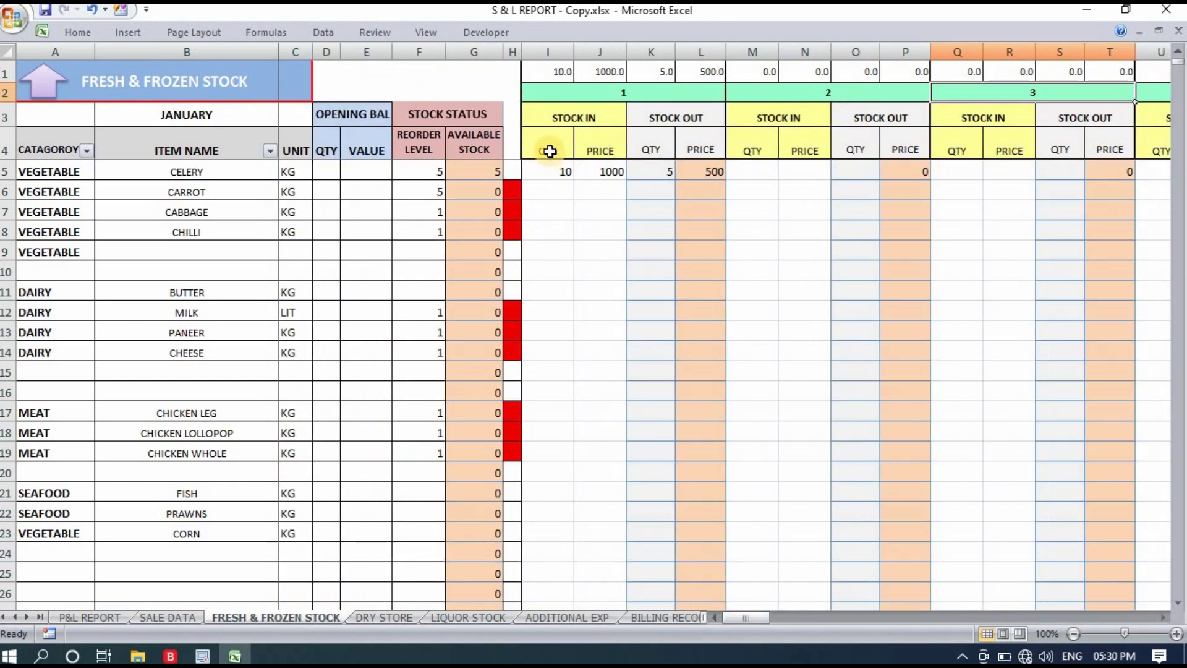
Record carrot's day 1 stock: 10 in at a price of 500 and 2 out.
{"action": "left_click", "coordinate": [586, 115]}
{"action": "left_click", "coordinate": [673, 116]}
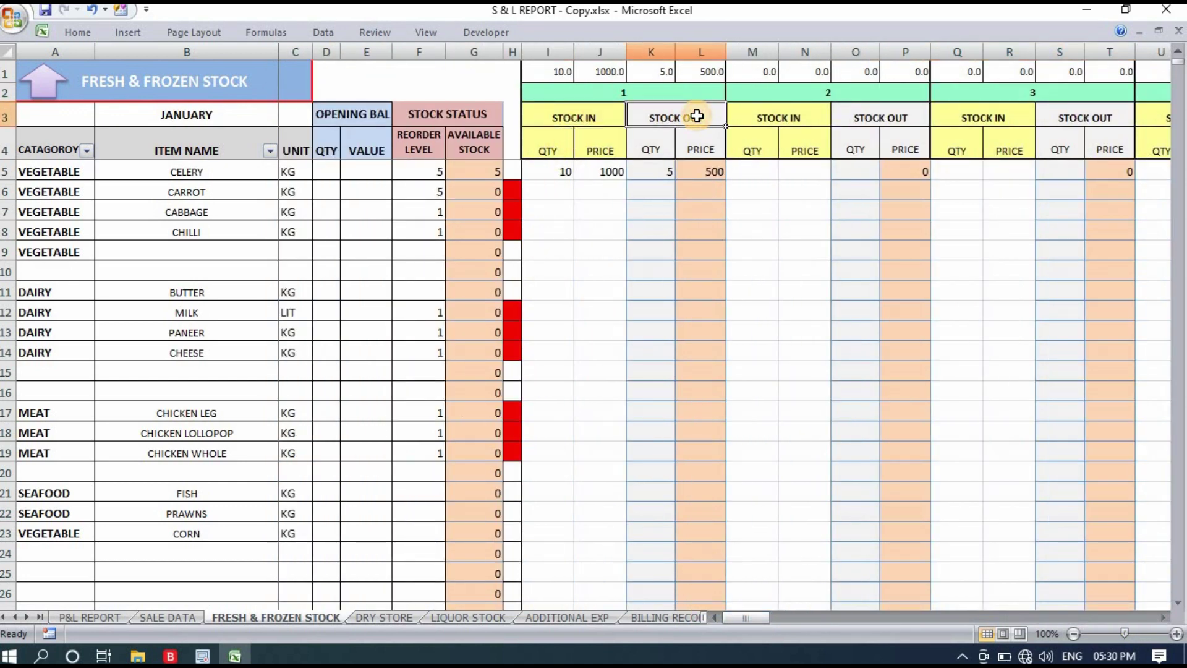
{"action": "left_click", "coordinate": [554, 172]}
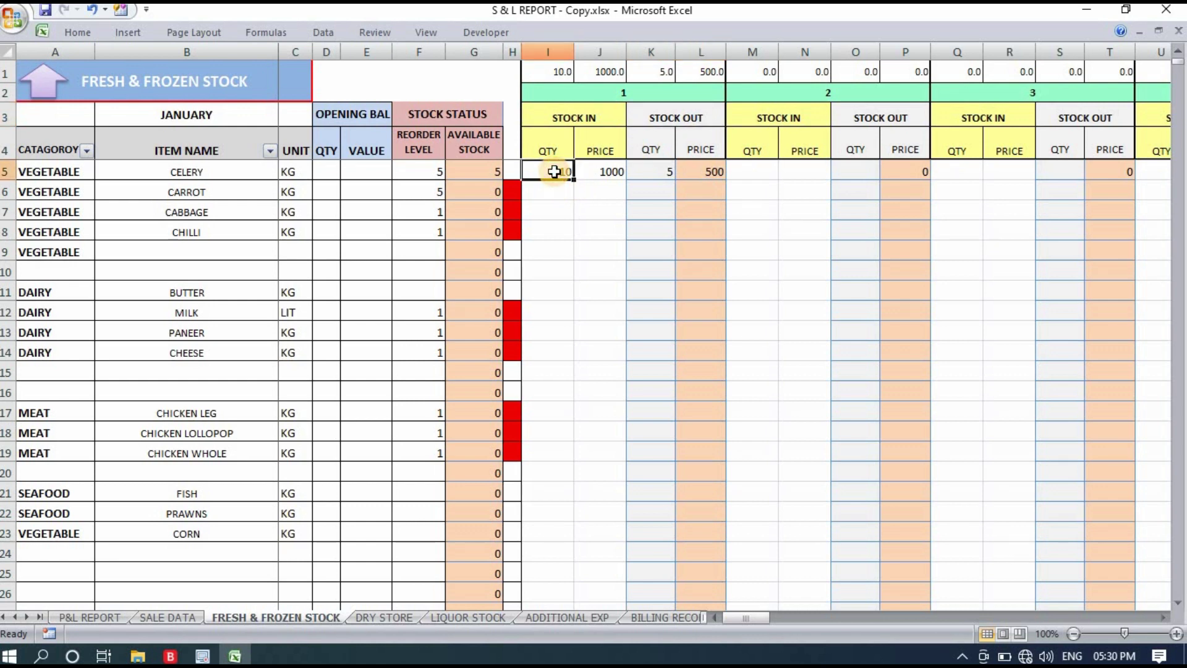
{"action": "left_click", "coordinate": [558, 193]}
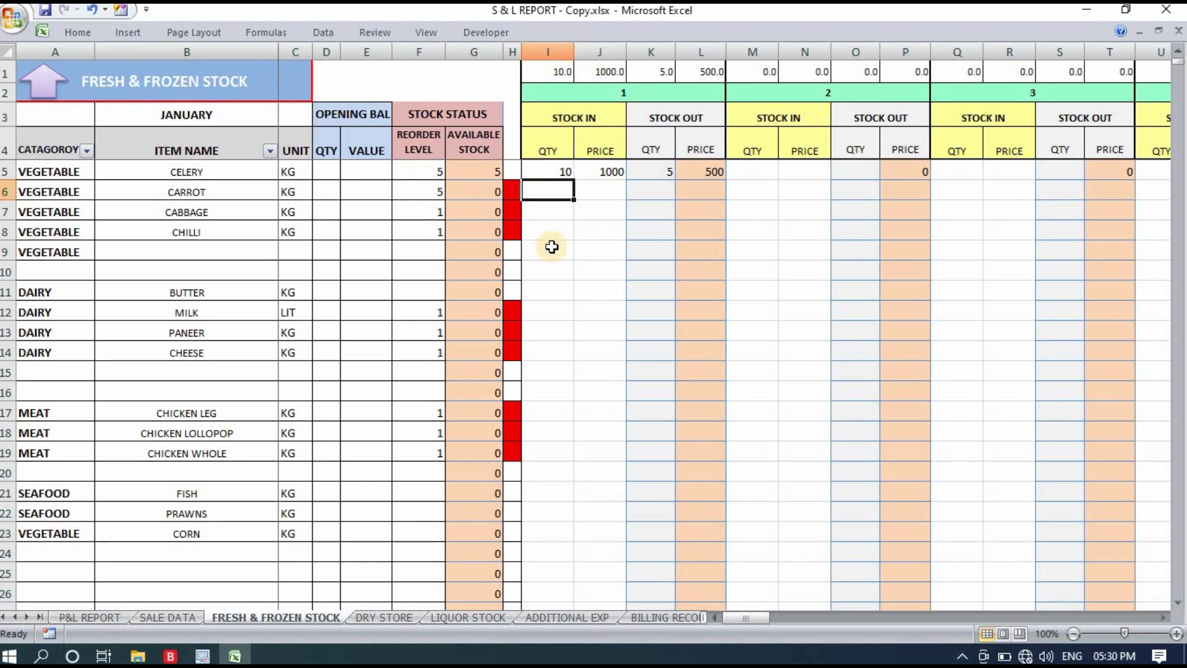
{"action": "type", "text": "10"}
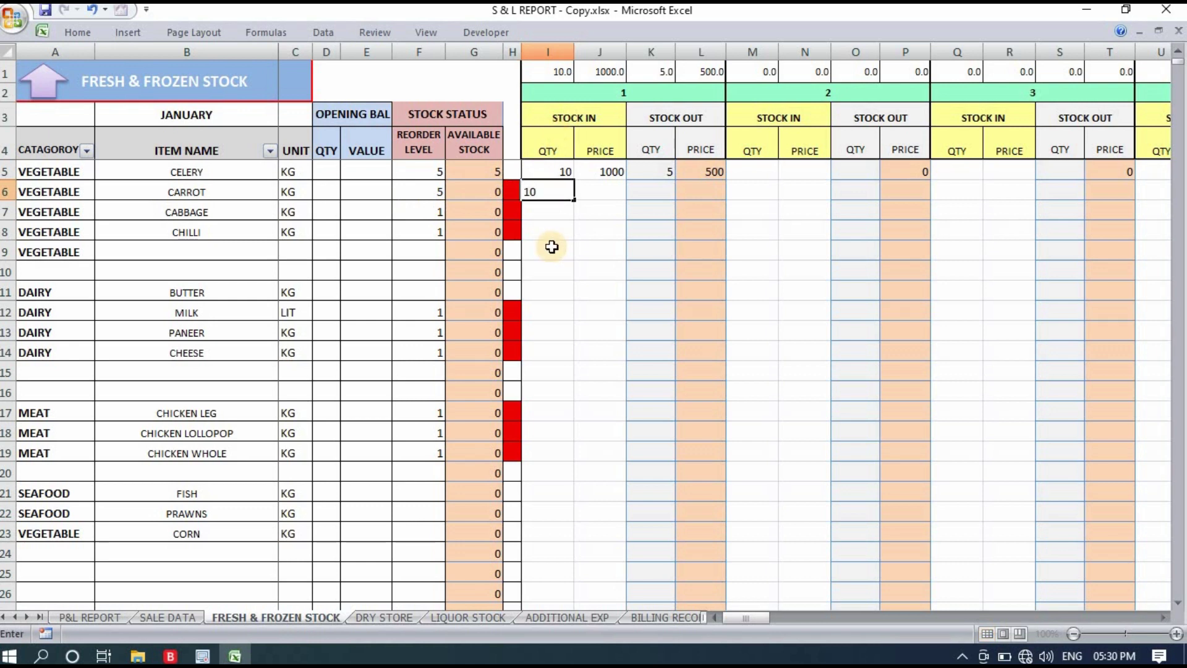
{"action": "key", "text": "Tab"}
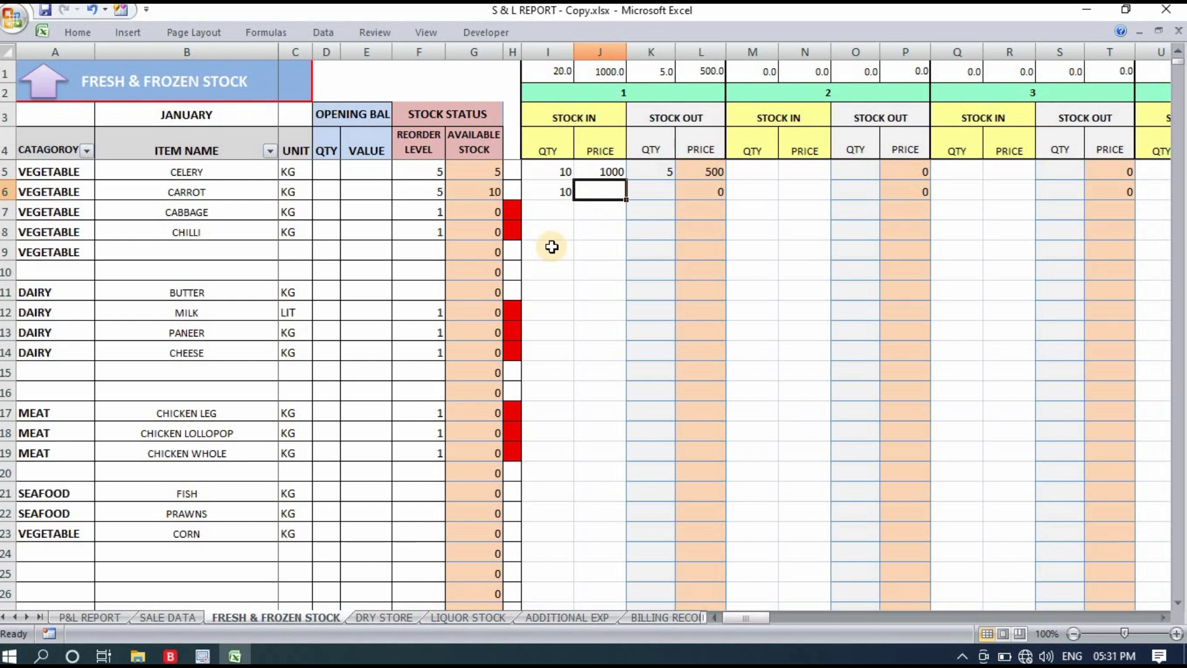
{"action": "type", "text": "50"}
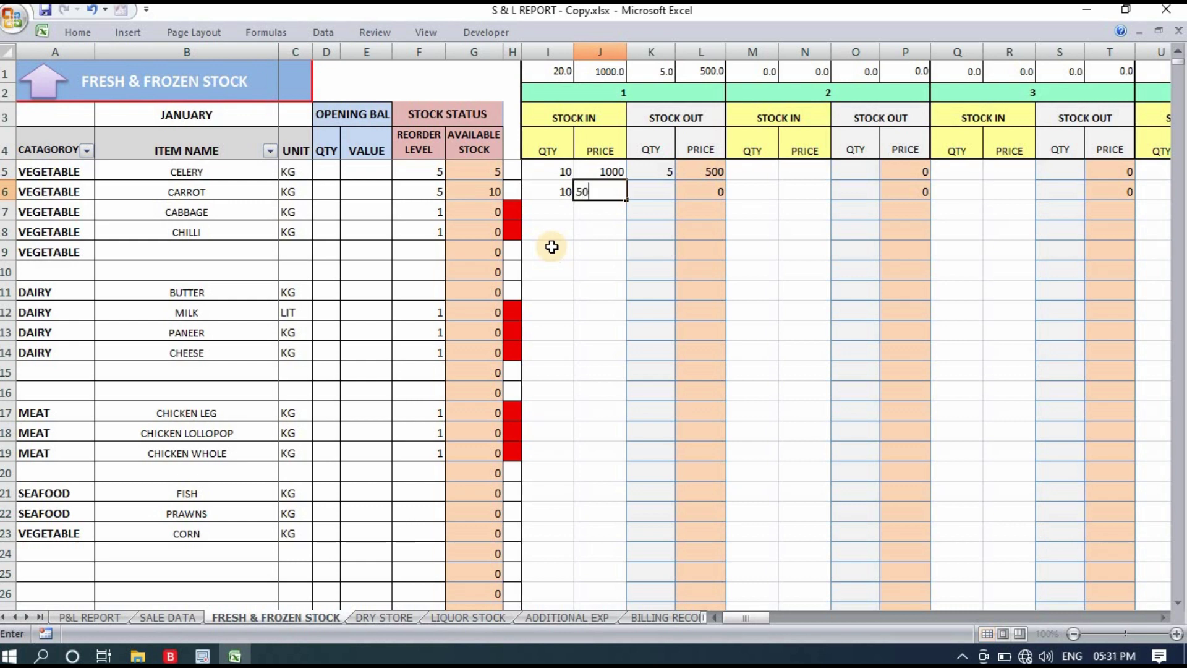
{"action": "type", "text": "0"}
{"action": "key", "text": "Tab"}
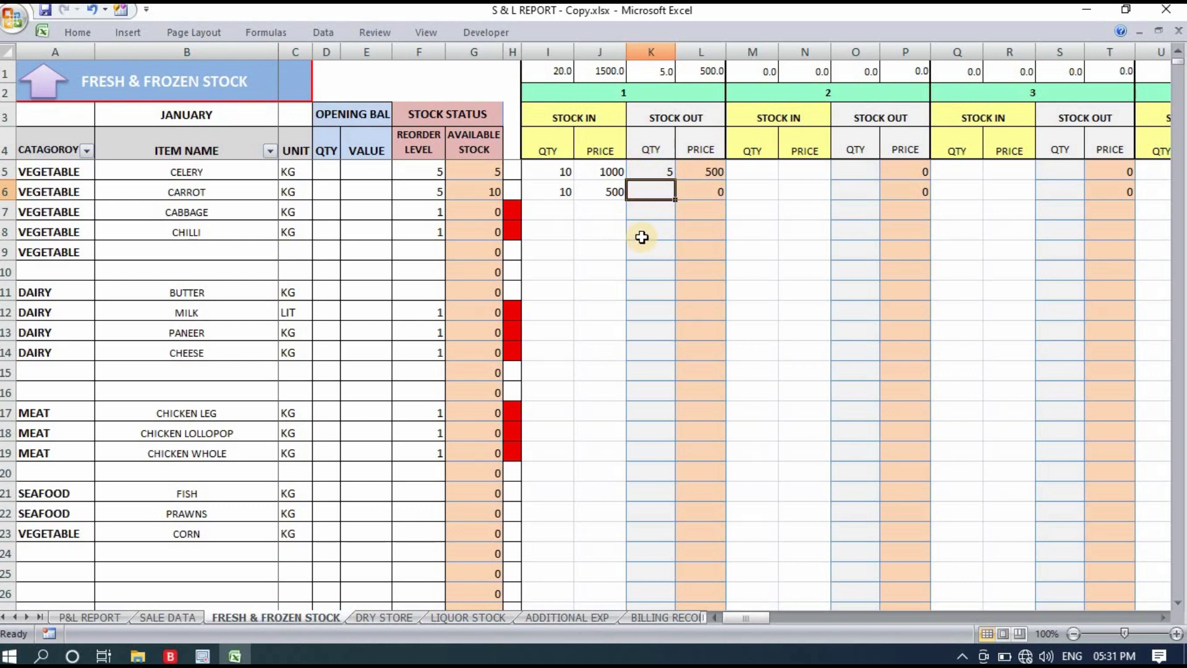
{"action": "type", "text": "2"}
{"action": "key", "text": "Return"}
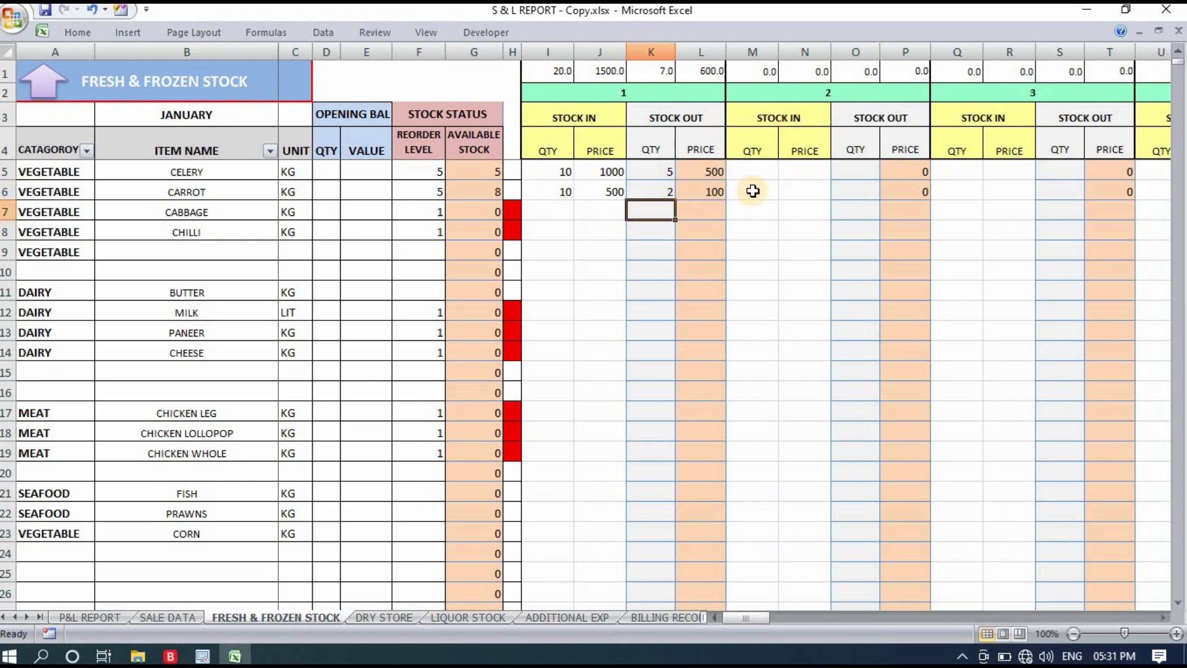
Record carrot's day 2 stock: 10 in at a price of 450 and 2 out.
{"action": "left_click", "coordinate": [772, 197]}
{"action": "type", "text": "10"}
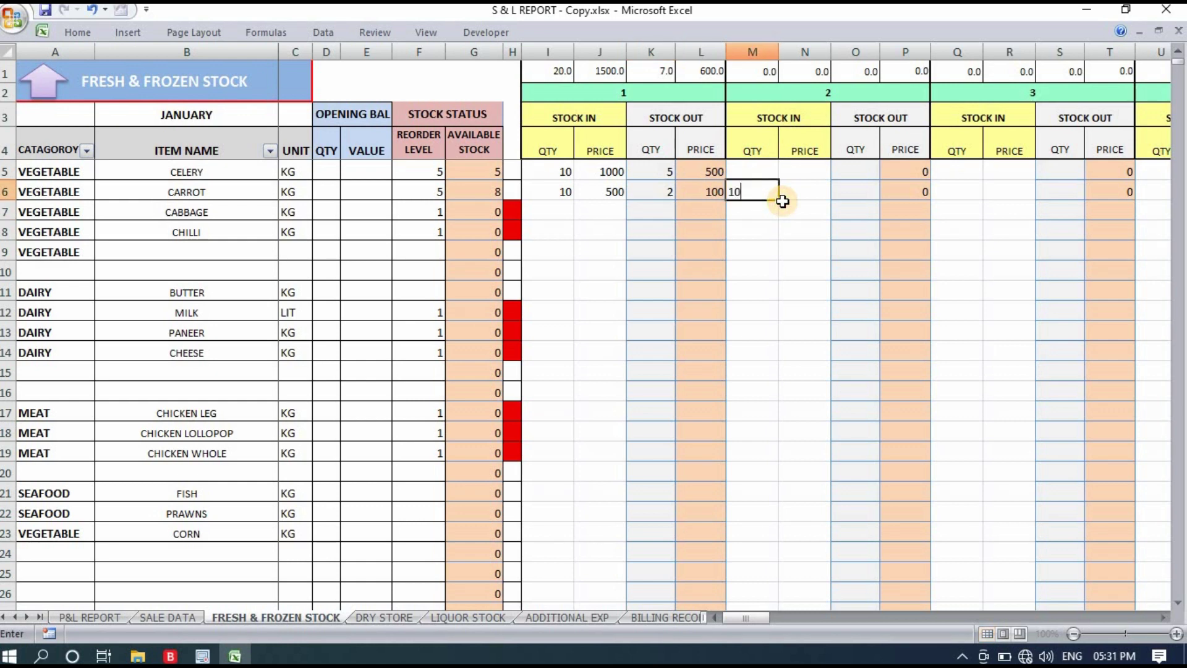
{"action": "key", "text": "Tab"}
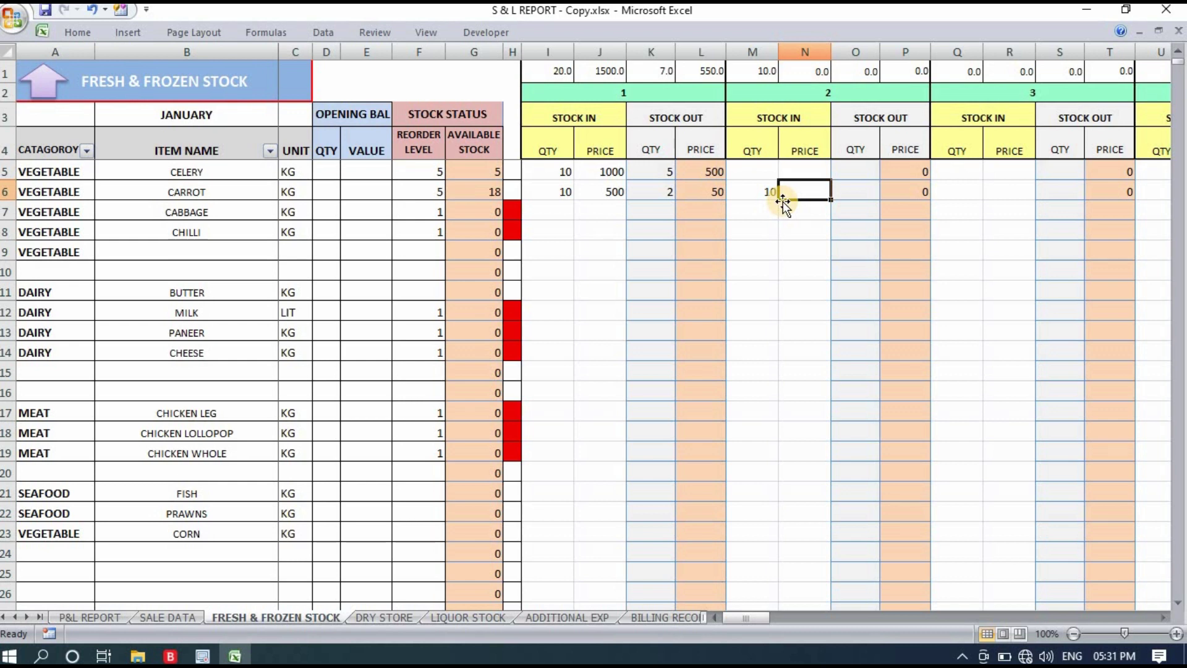
{"action": "type", "text": "450"}
{"action": "key", "text": "Return"}
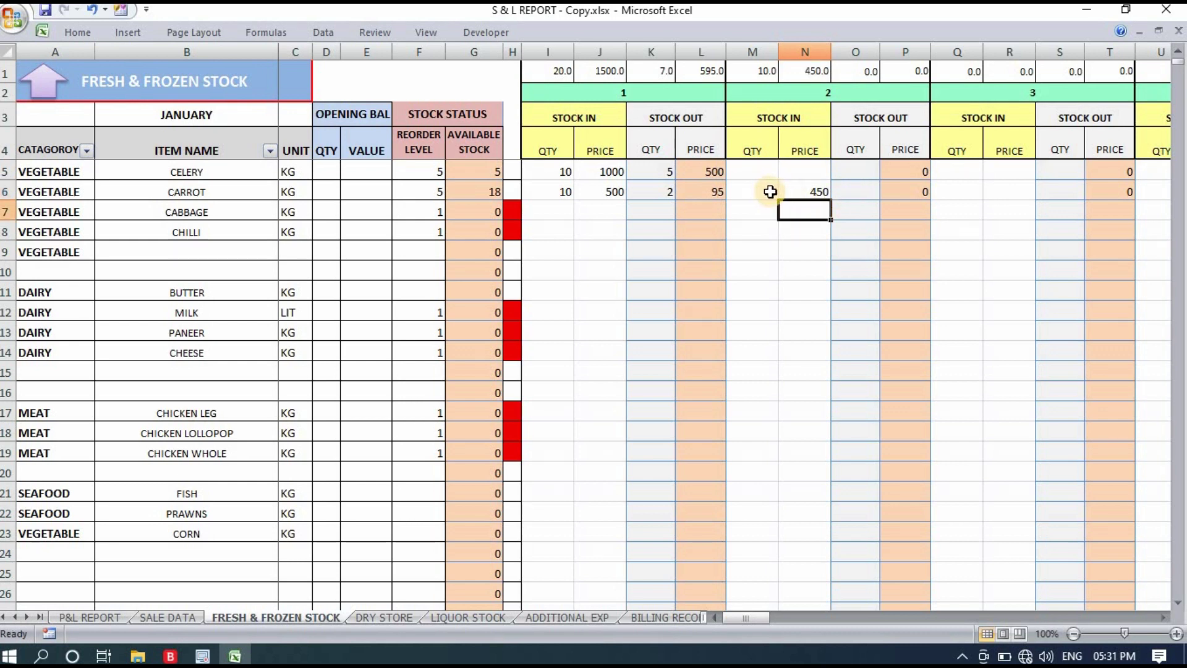
{"action": "left_click", "coordinate": [769, 191]}
{"action": "type", "text": "10"}
{"action": "left_click", "coordinate": [866, 192]}
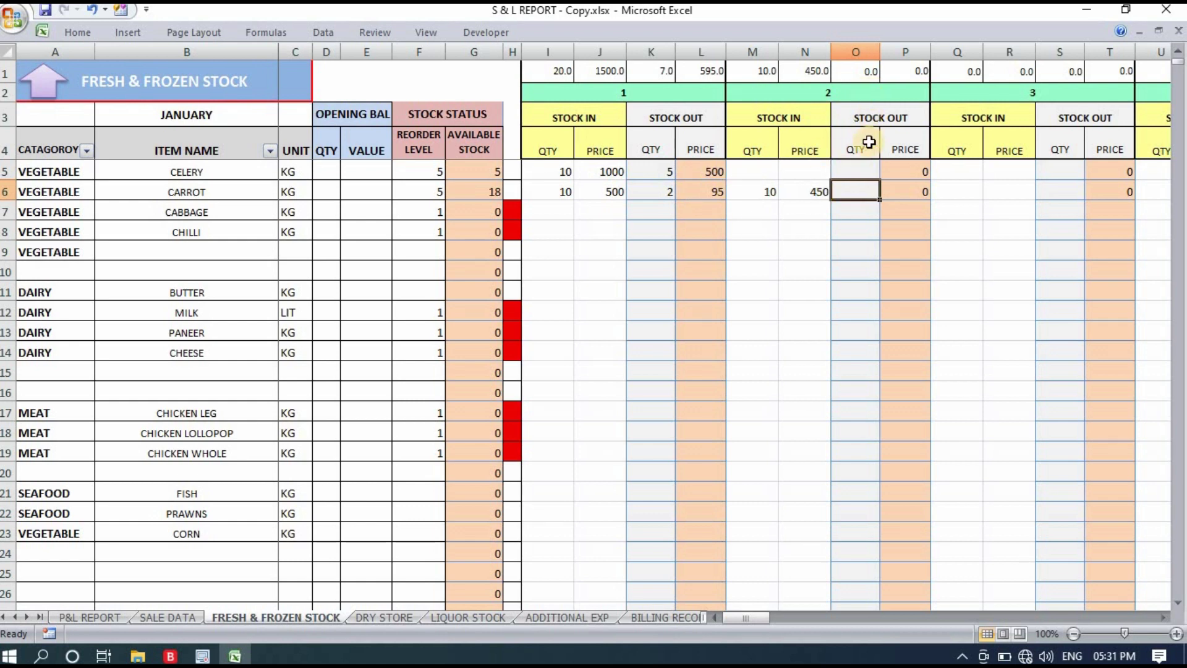
{"action": "type", "text": "2"}
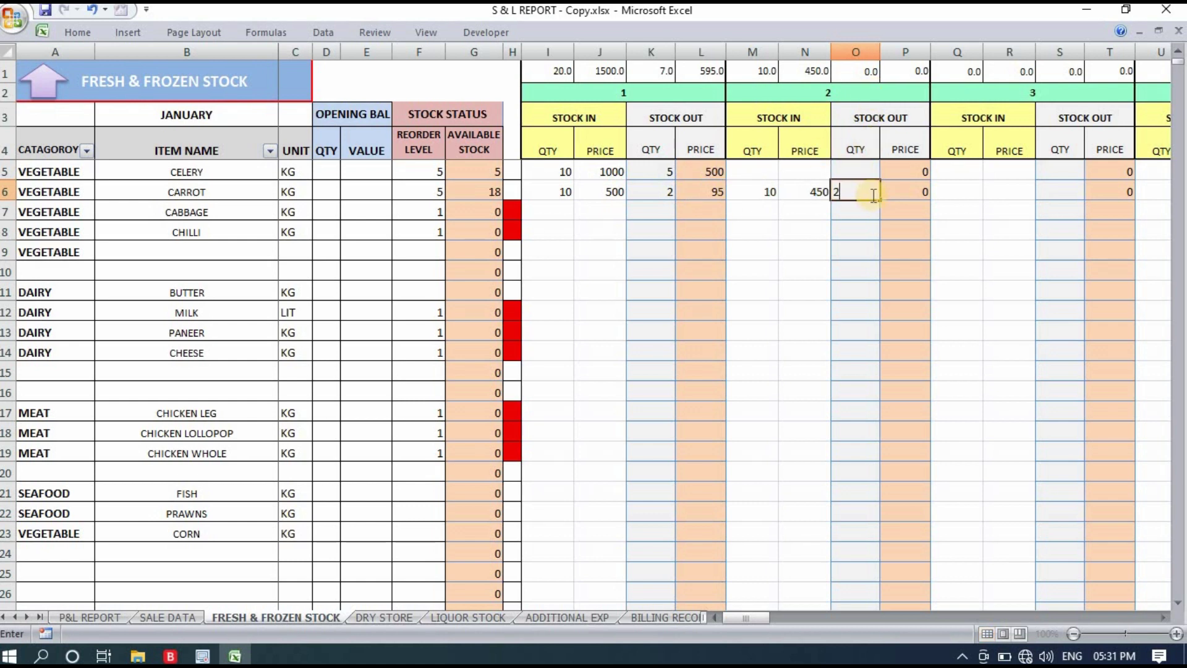
{"action": "key", "text": "Return"}
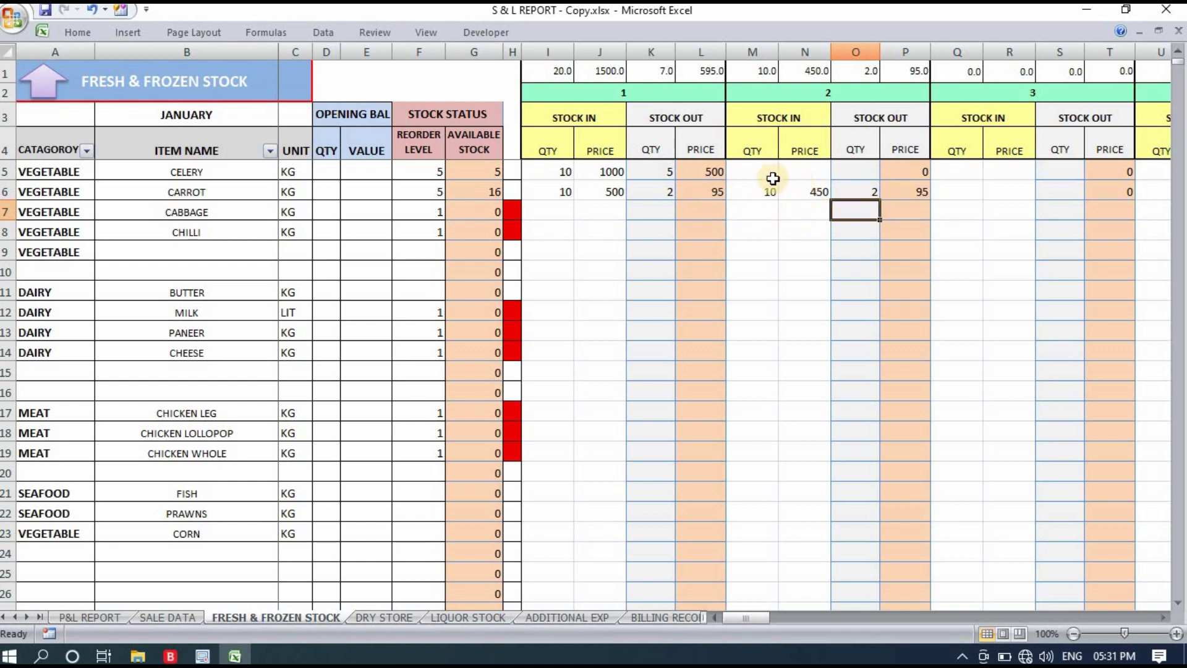
{"action": "left_click", "coordinate": [819, 192]}
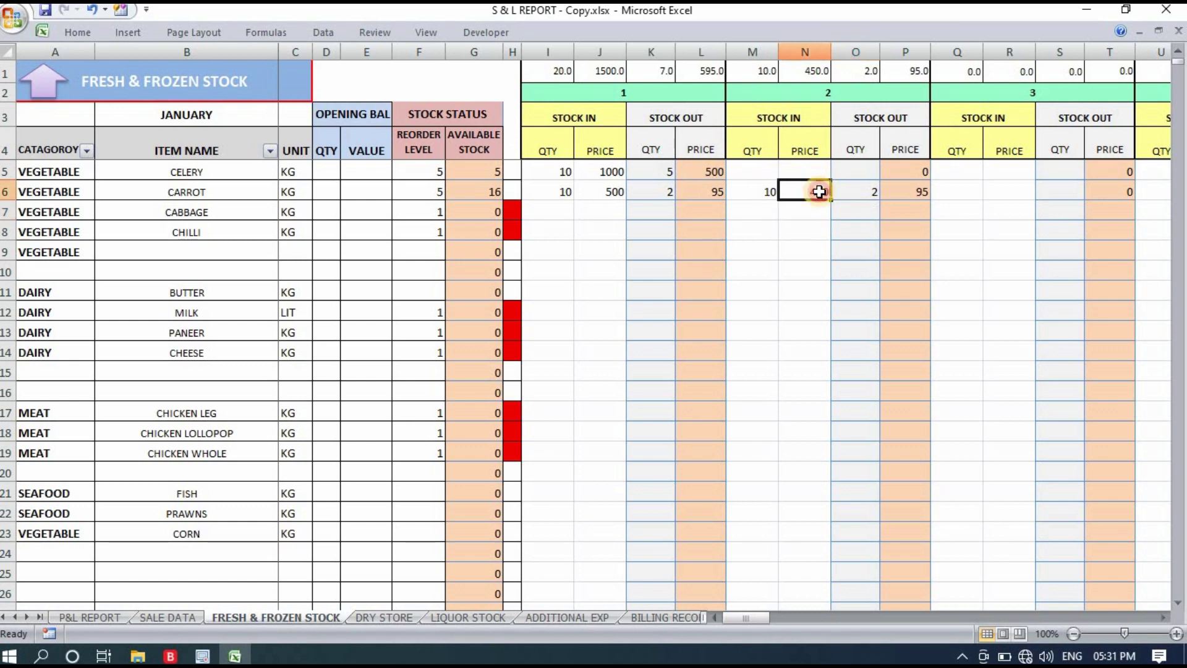
{"action": "left_click", "coordinate": [819, 231]}
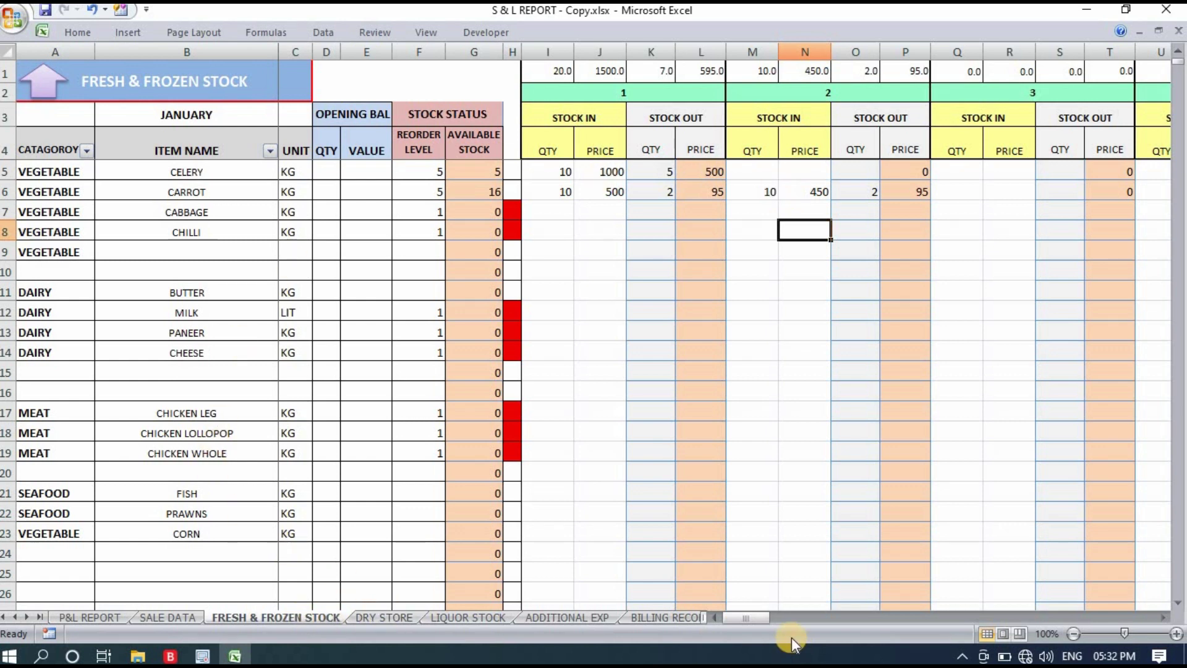
Check the SUMMARY totals, showing carrot at 20 in for 950, 4 out for 190 and 16 in hand.
{"action": "left_click_drag", "start_coordinate": [758, 617], "coordinate": [1147, 612]}
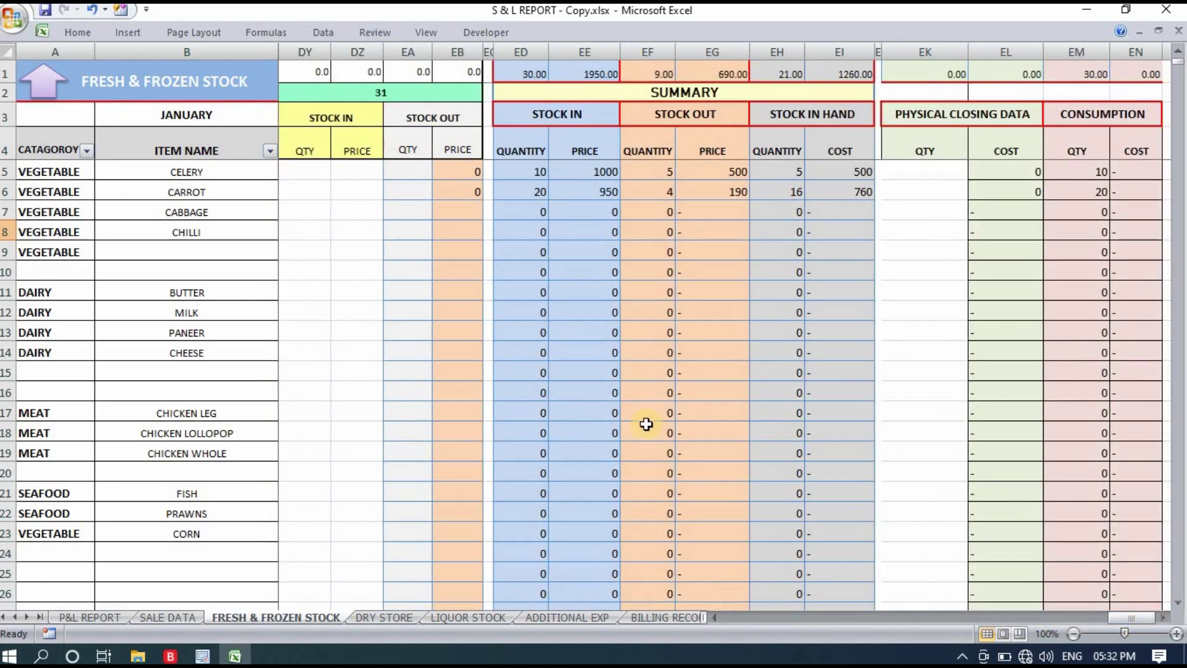
{"action": "left_click", "coordinate": [690, 93]}
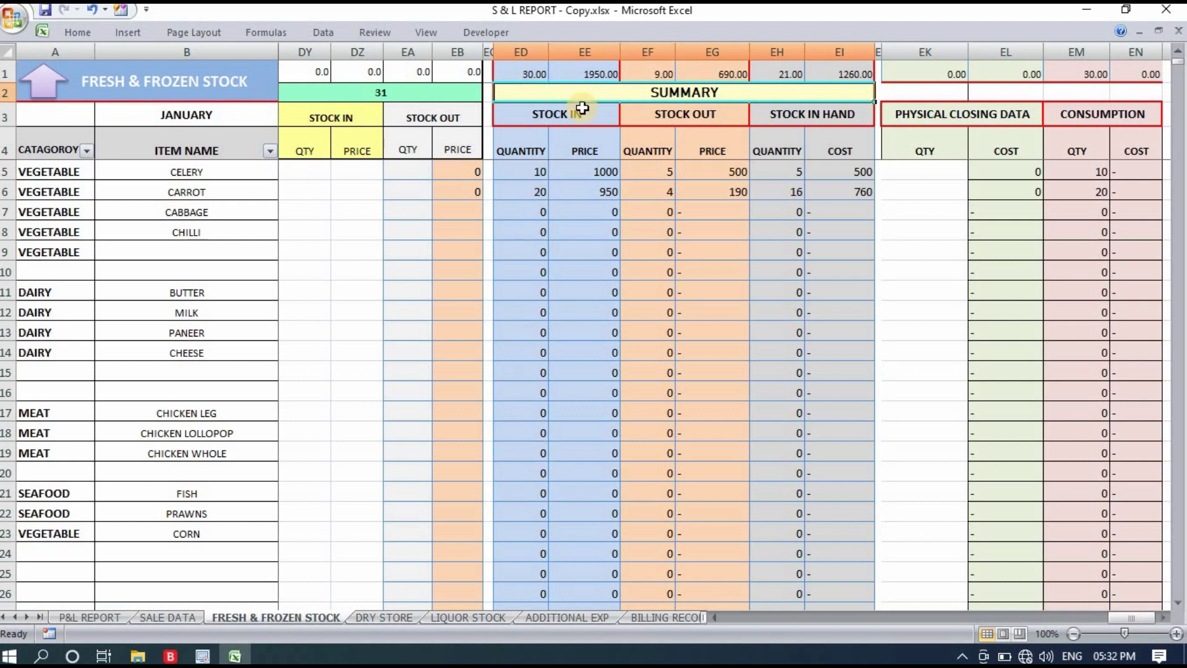
{"action": "left_click", "coordinate": [537, 168]}
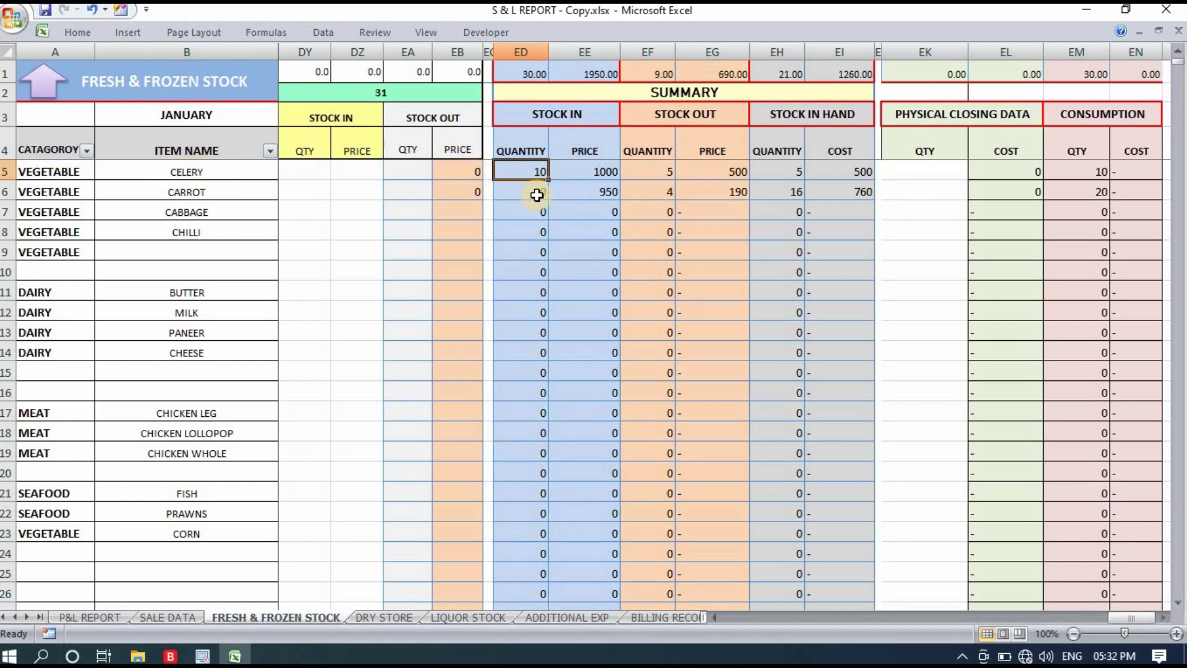
{"action": "left_click", "coordinate": [537, 193]}
{"action": "left_click", "coordinate": [603, 189]}
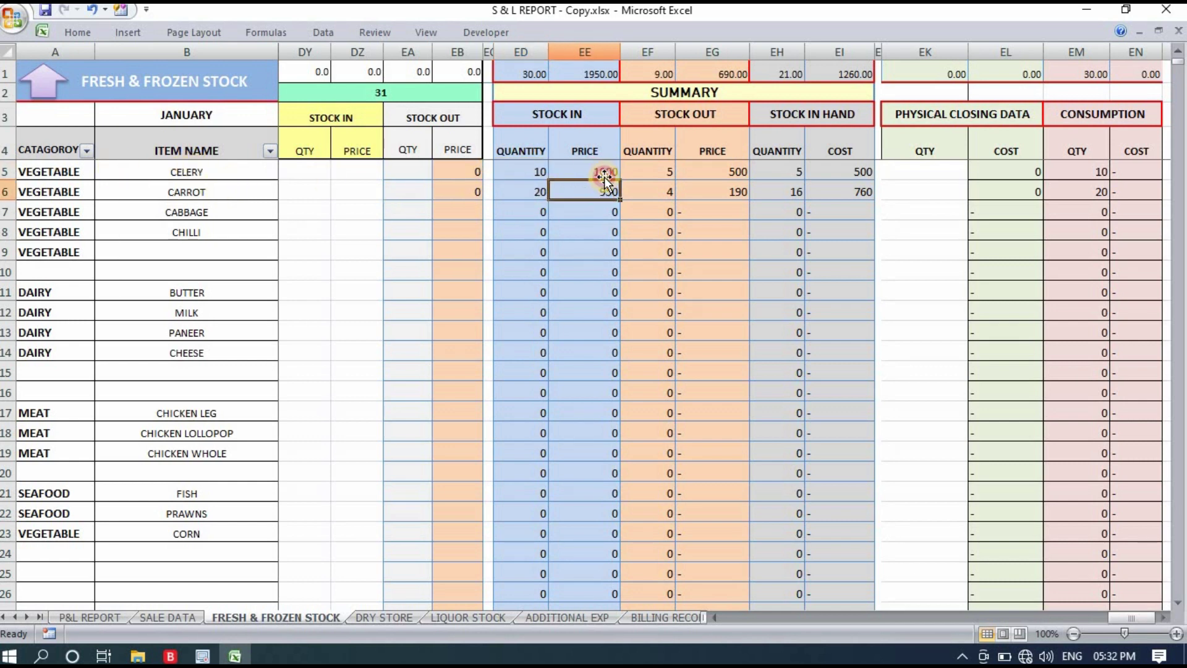
{"action": "left_click", "coordinate": [661, 170]}
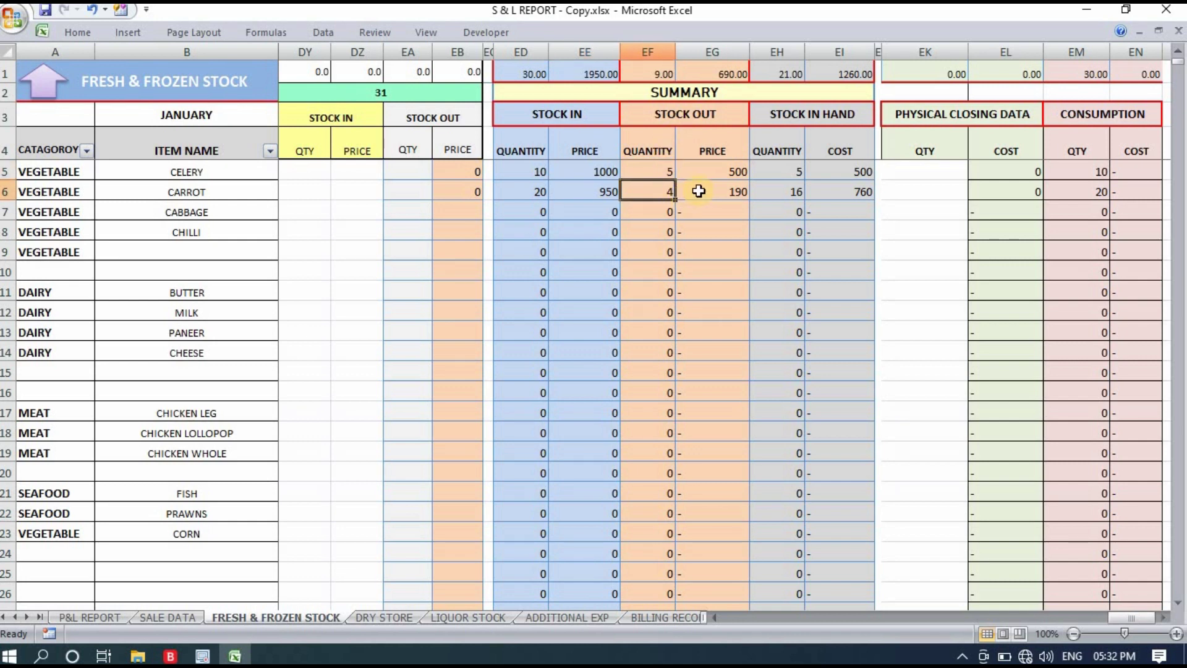
{"action": "left_click", "coordinate": [735, 171]}
{"action": "left_click", "coordinate": [744, 193]}
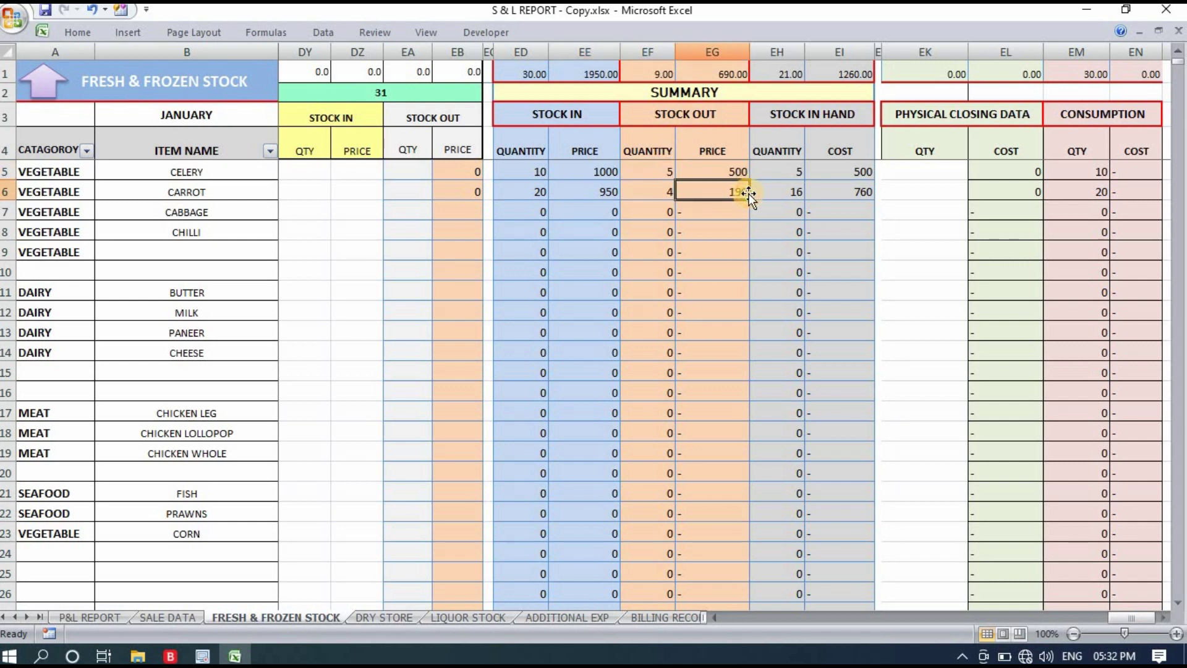
{"action": "left_click", "coordinate": [792, 176]}
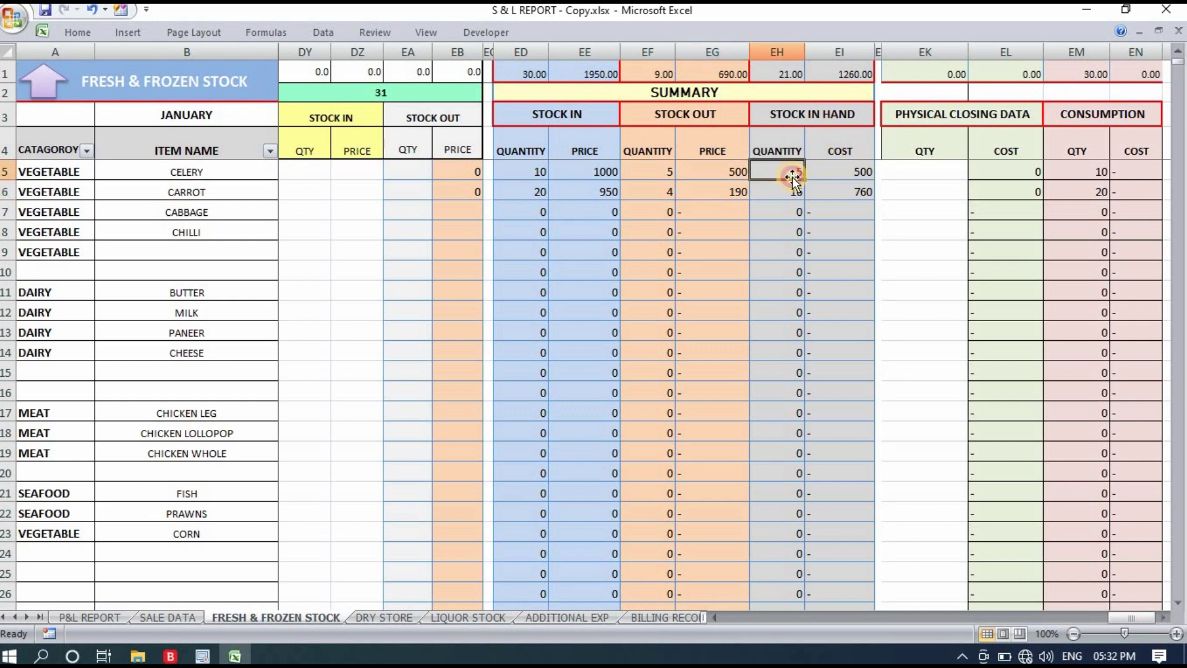
{"action": "left_click", "coordinate": [792, 192]}
{"action": "left_click", "coordinate": [918, 245]}
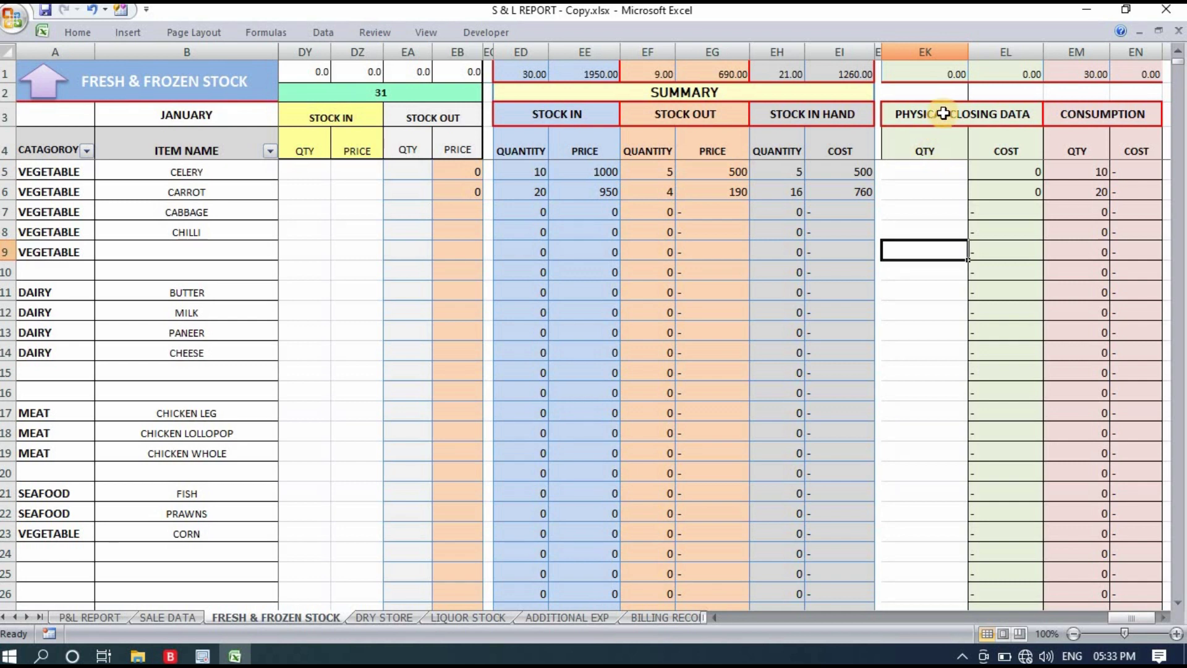
{"action": "left_click", "coordinate": [964, 115]}
Enter physical closing quantities of 4 for celery and 2 for carrot, then select them to check the sum.
{"action": "left_click", "coordinate": [935, 165]}
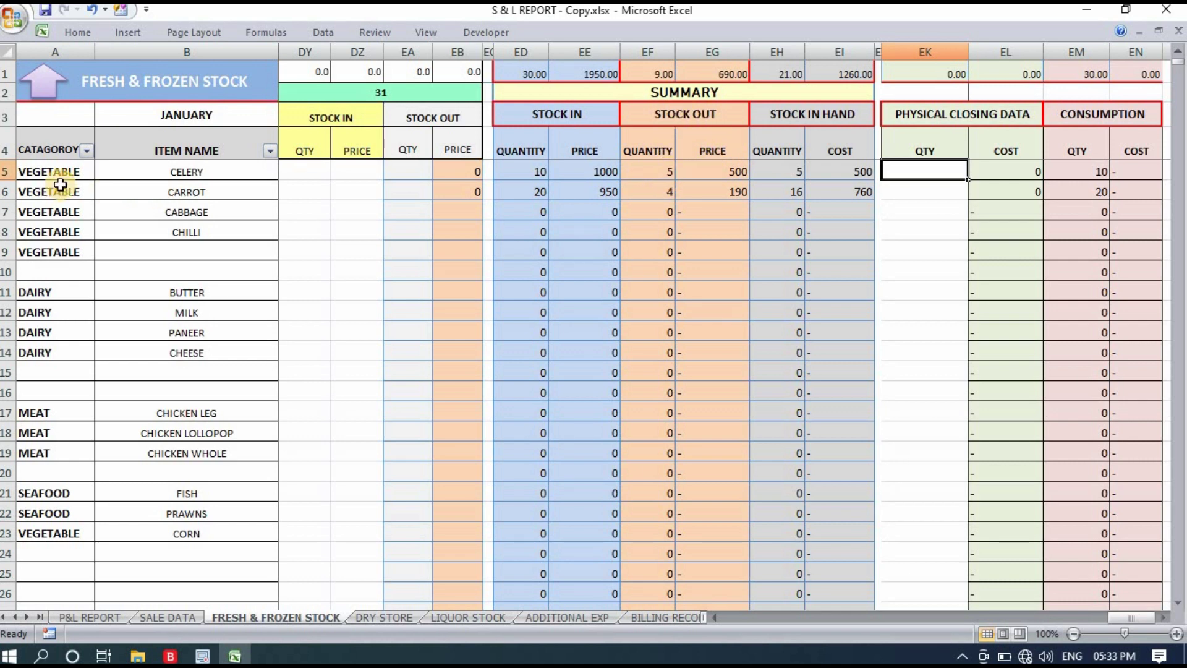
{"action": "left_click", "coordinate": [674, 192]}
{"action": "type", "text": "4"}
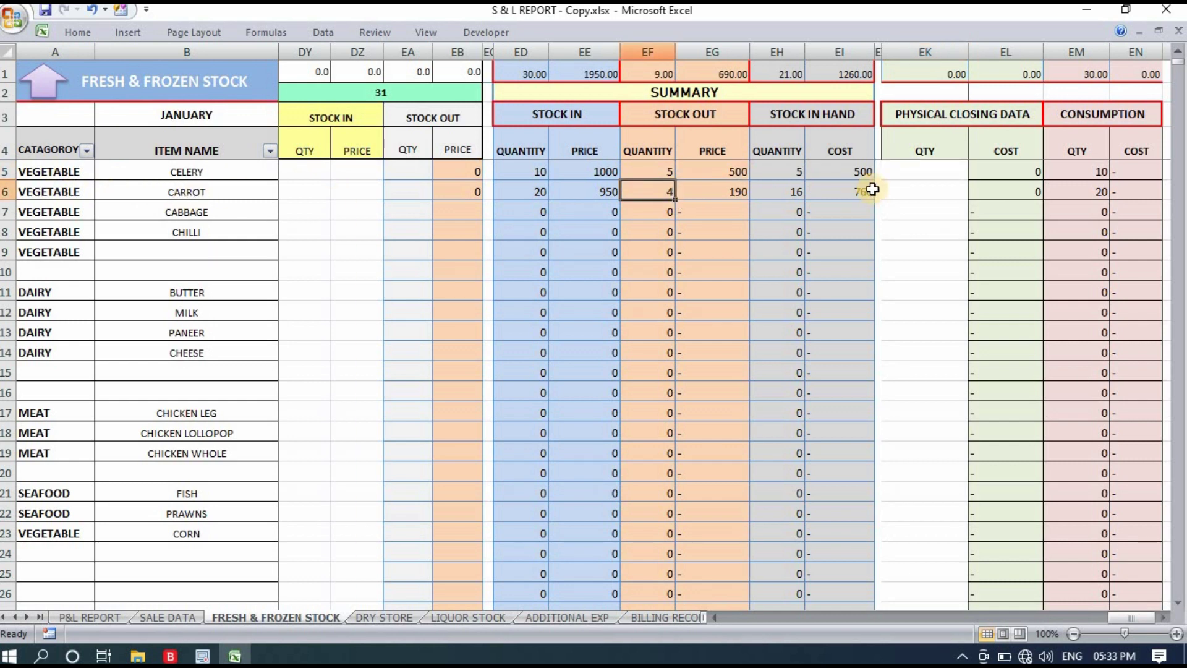
{"action": "left_click", "coordinate": [940, 168]}
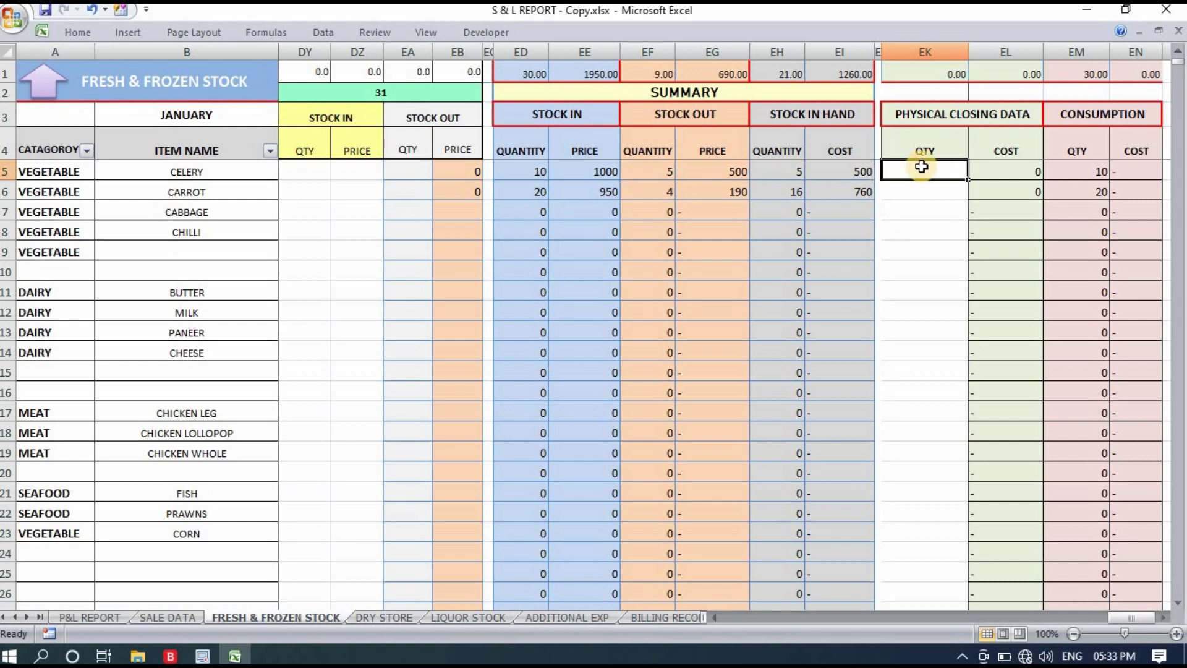
{"action": "type", "text": "4"}
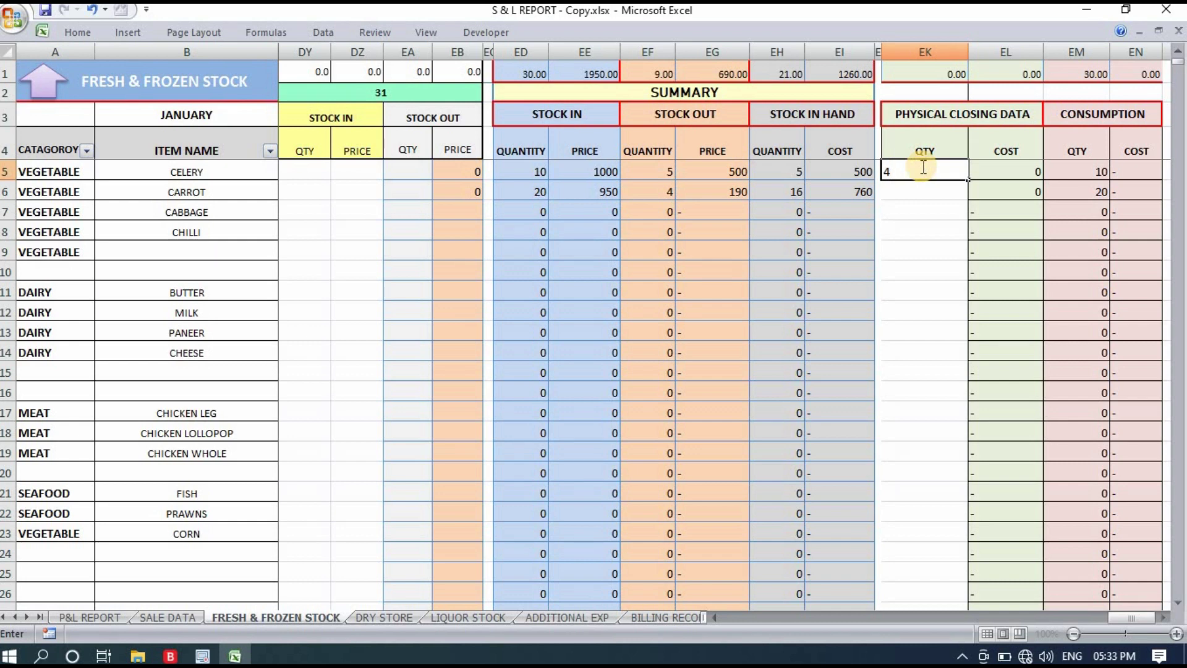
{"action": "left_click", "coordinate": [926, 204]}
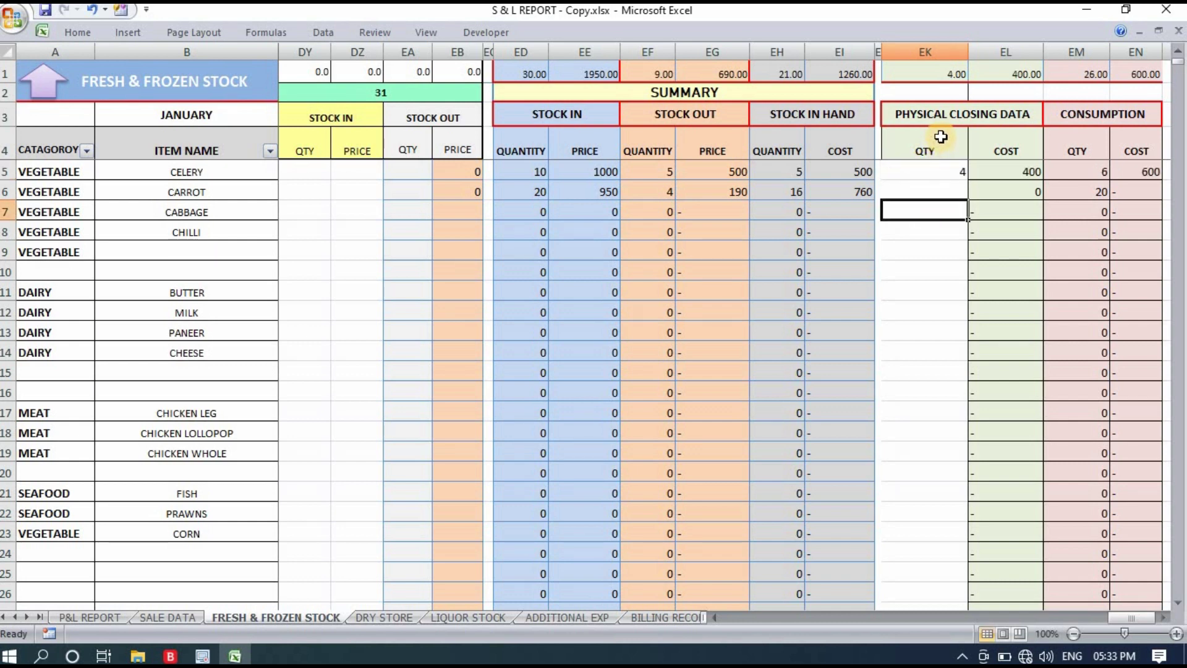
{"action": "left_click", "coordinate": [940, 188]}
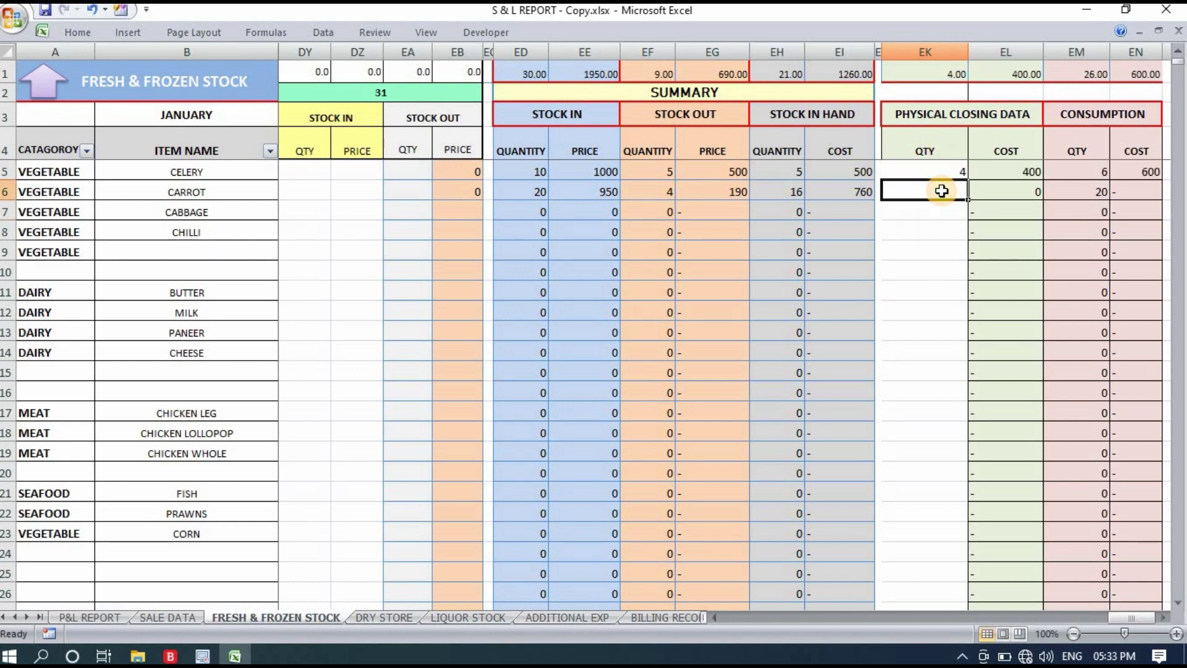
{"action": "type", "text": "2"}
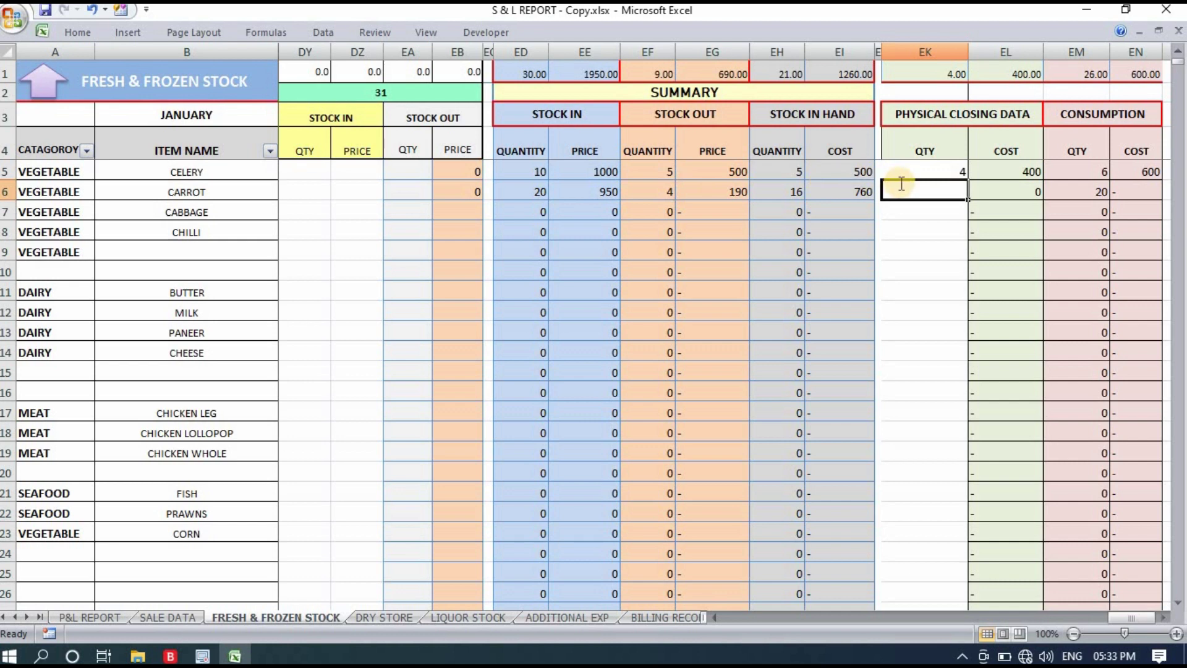
{"action": "key", "text": "Return"}
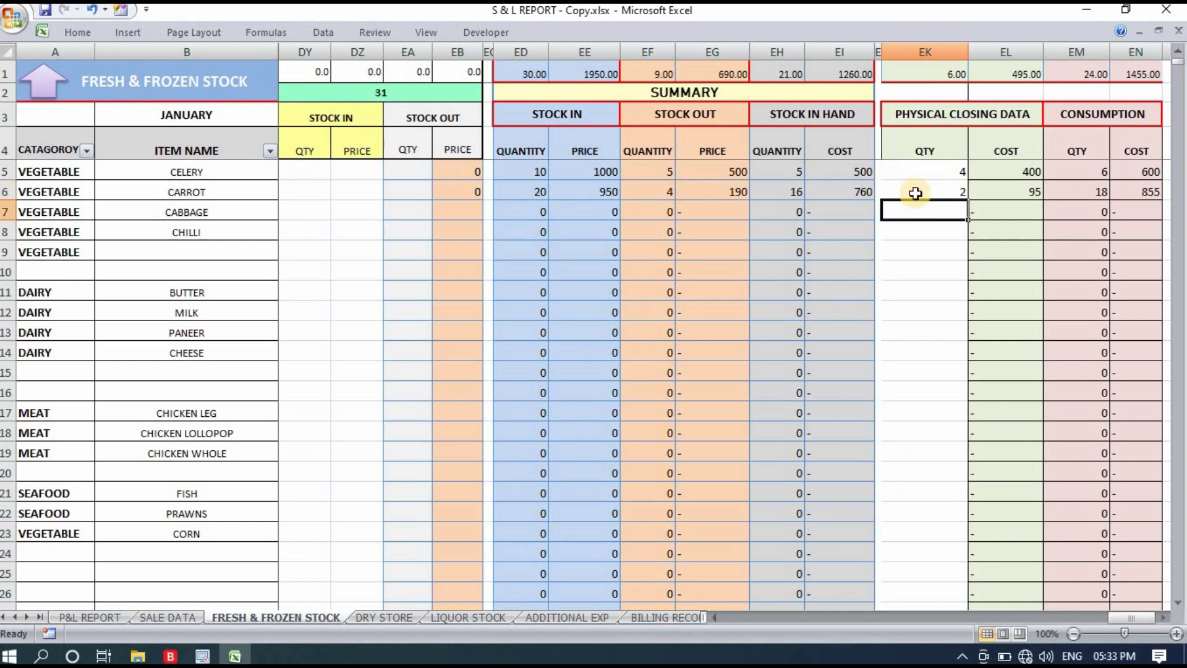
{"action": "left_click_drag", "start_coordinate": [933, 171], "coordinate": [943, 370]}
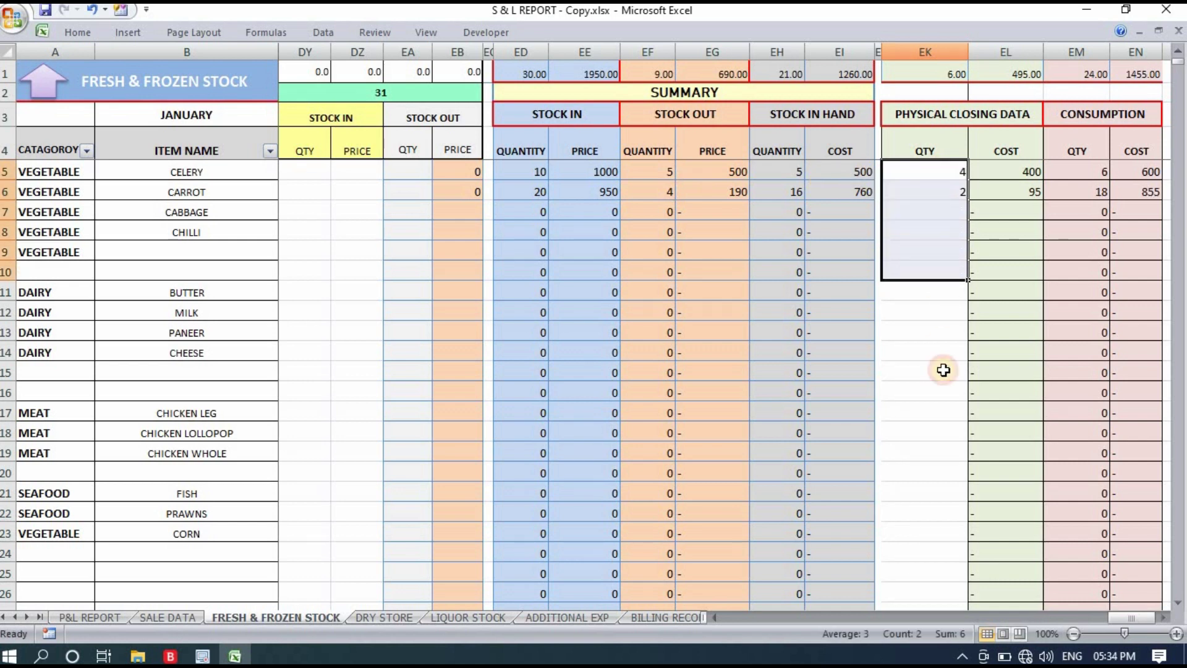
Delete the physical closing quantities in EK5:EK10 and confirm fresh and frozen expenditure of 690 on the P&L REPORT.
{"action": "left_click", "coordinate": [932, 193]}
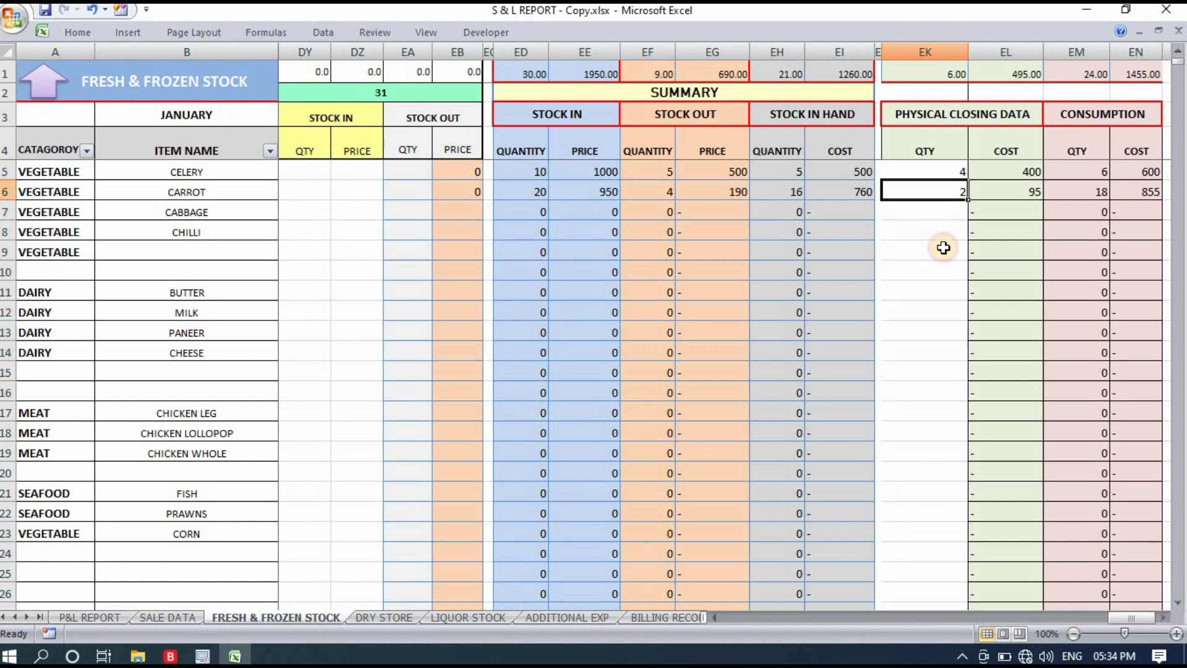
{"action": "left_click", "coordinate": [939, 269]}
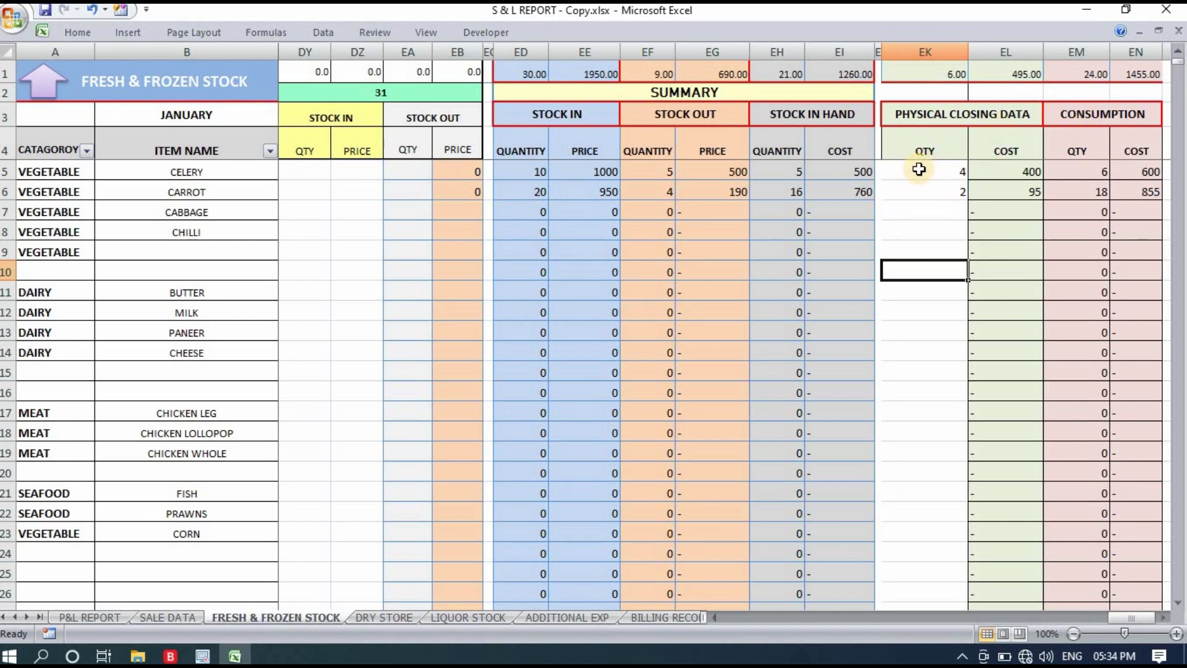
{"action": "left_click", "coordinate": [88, 616]}
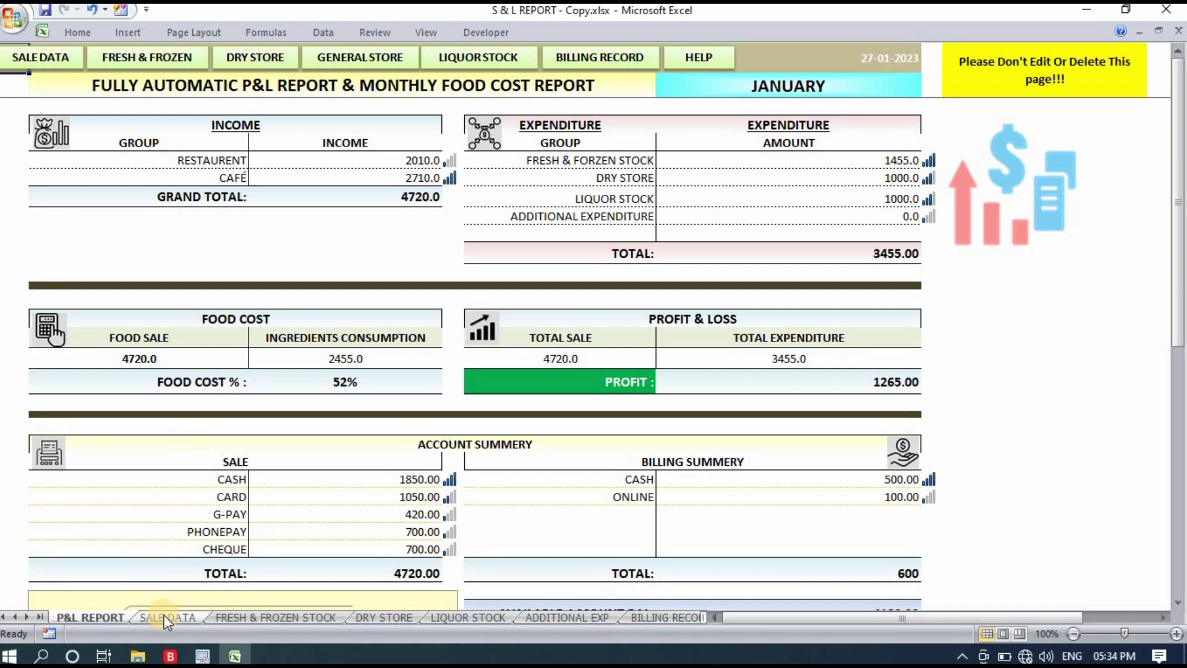
{"action": "left_click", "coordinate": [284, 613]}
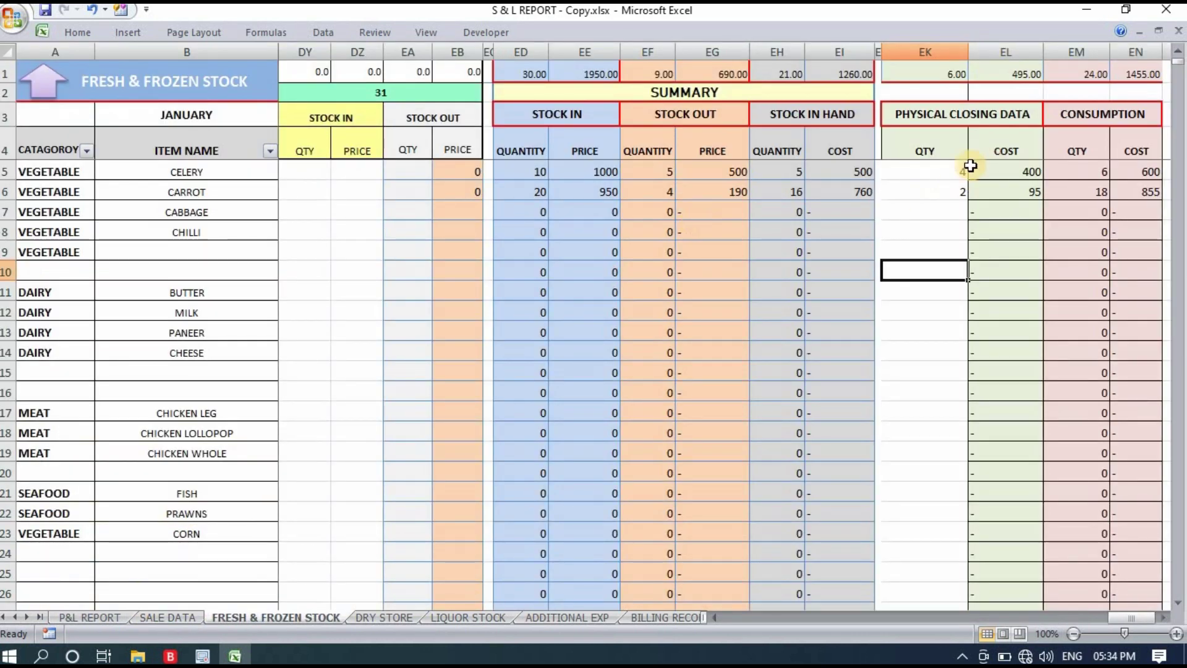
{"action": "left_click_drag", "start_coordinate": [956, 166], "coordinate": [945, 273]}
{"action": "key", "text": "Delete"}
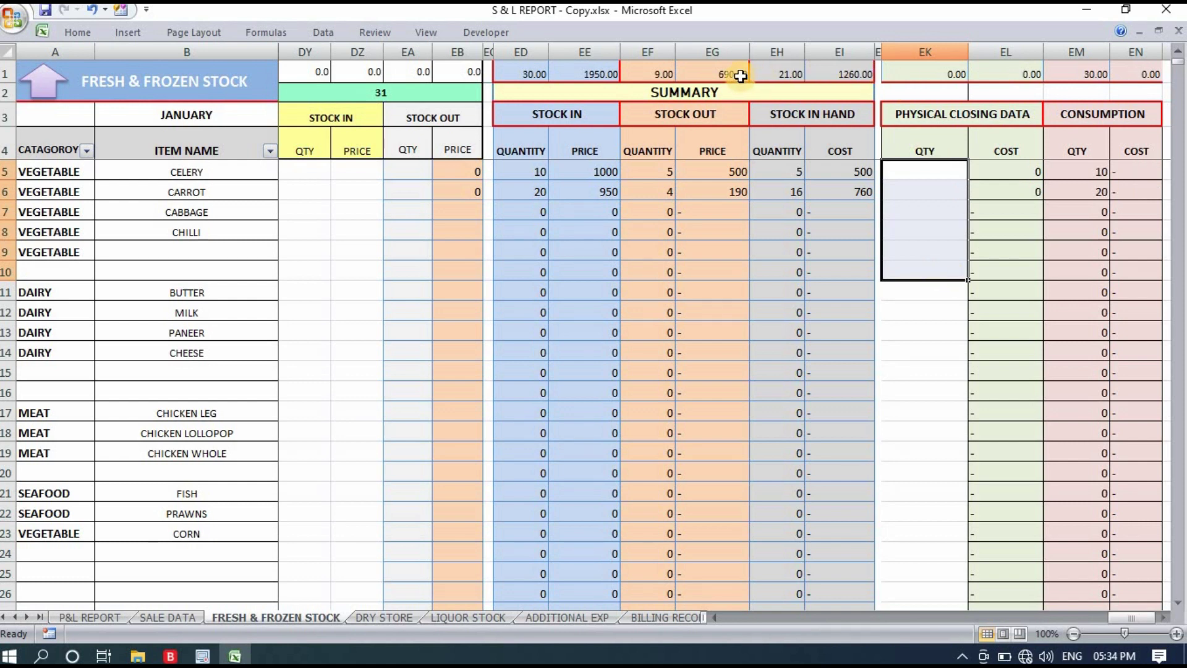
{"action": "left_click", "coordinate": [927, 330]}
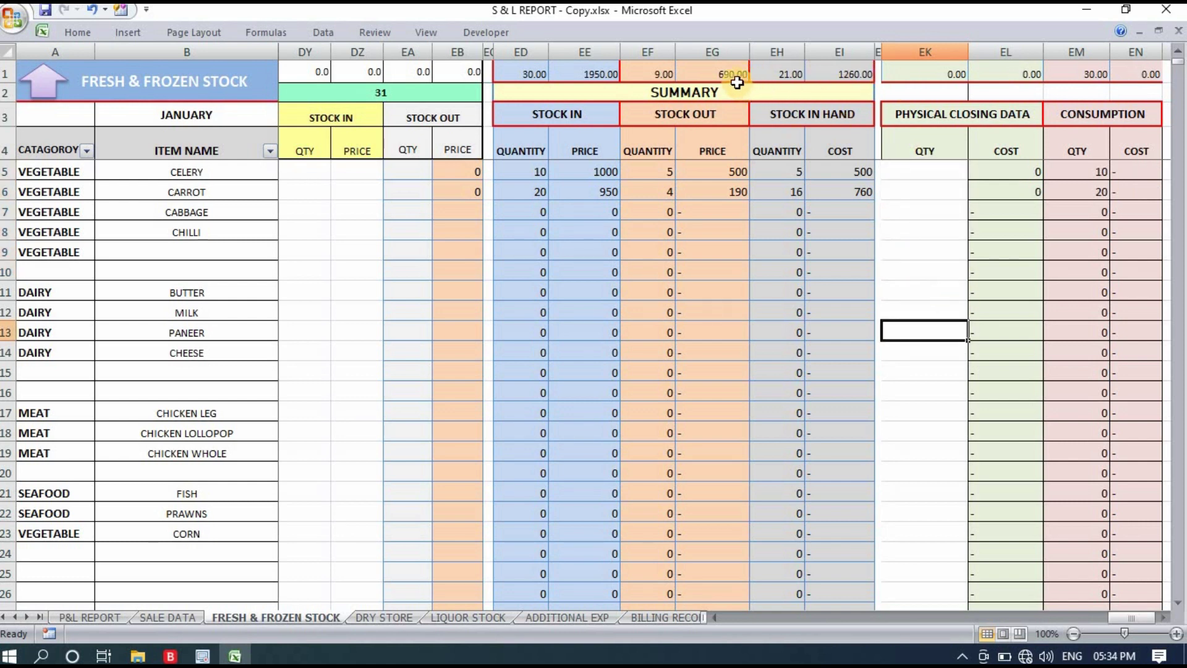
{"action": "left_click", "coordinate": [76, 617]}
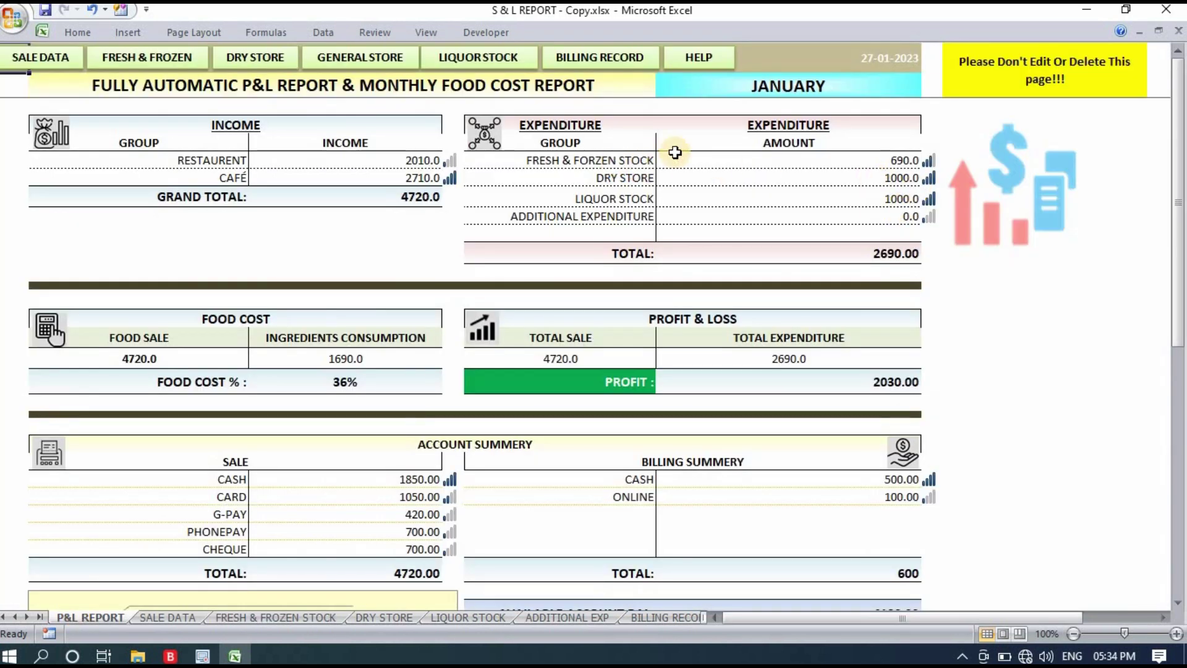
{"action": "left_click", "coordinate": [865, 160]}
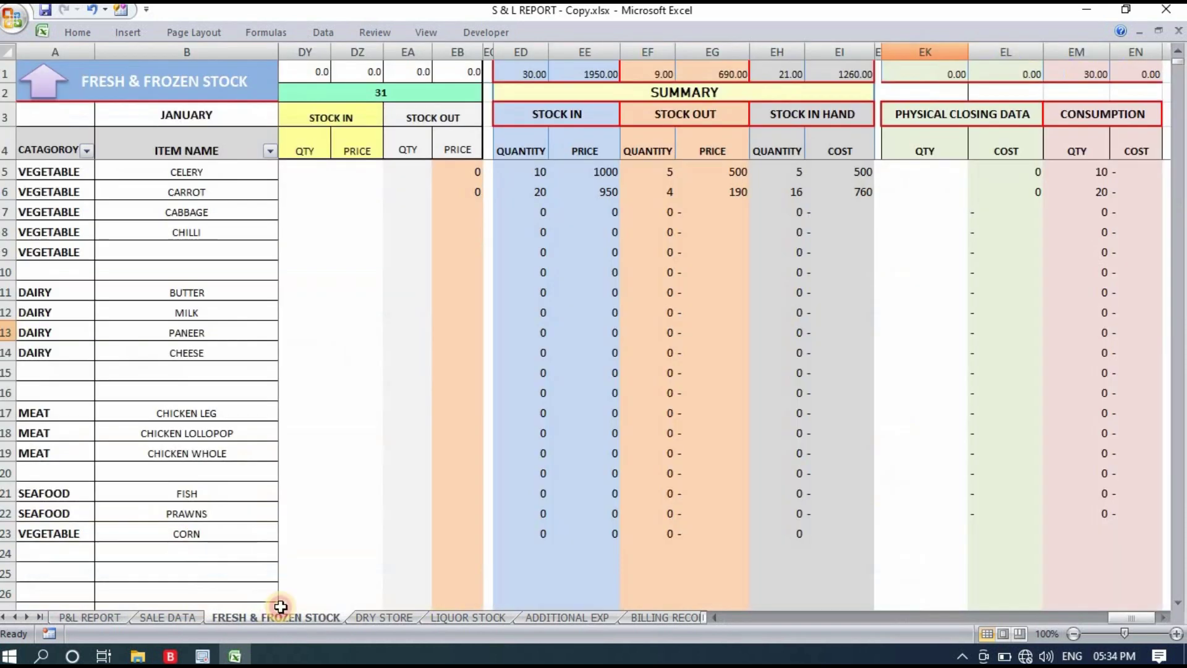
{"action": "left_click", "coordinate": [276, 616]}
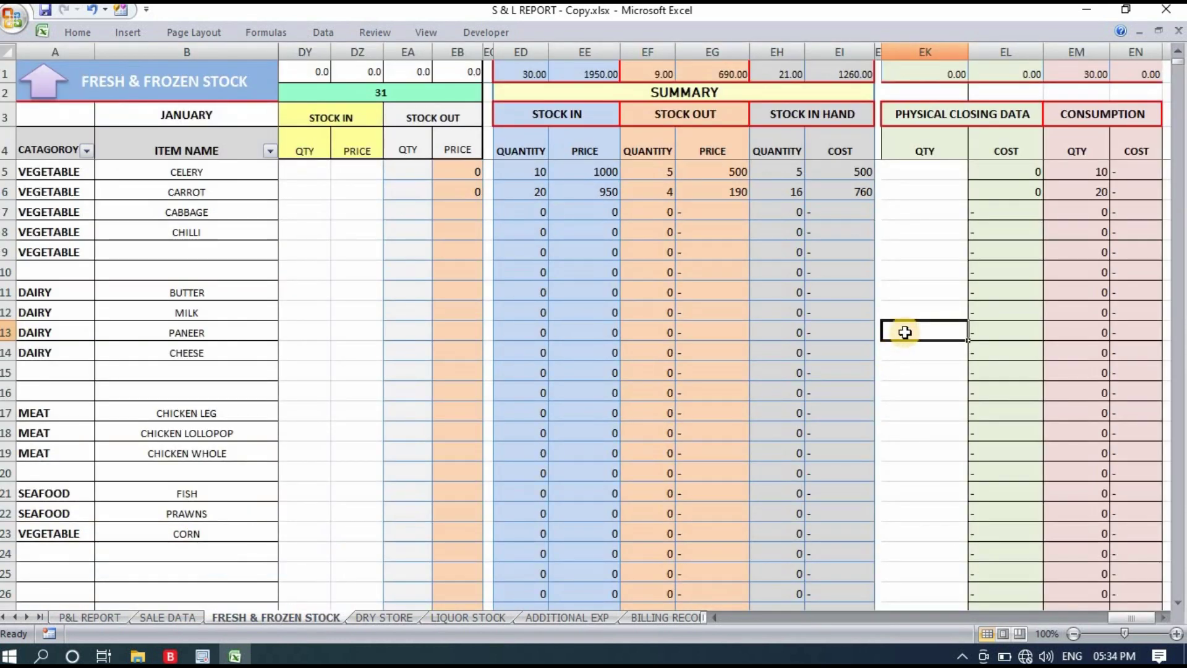
Scroll past the day 31 price columns to the stock summary and select celery's physical closing cell.
{"action": "left_click_drag", "start_coordinate": [1118, 617], "coordinate": [1111, 618]}
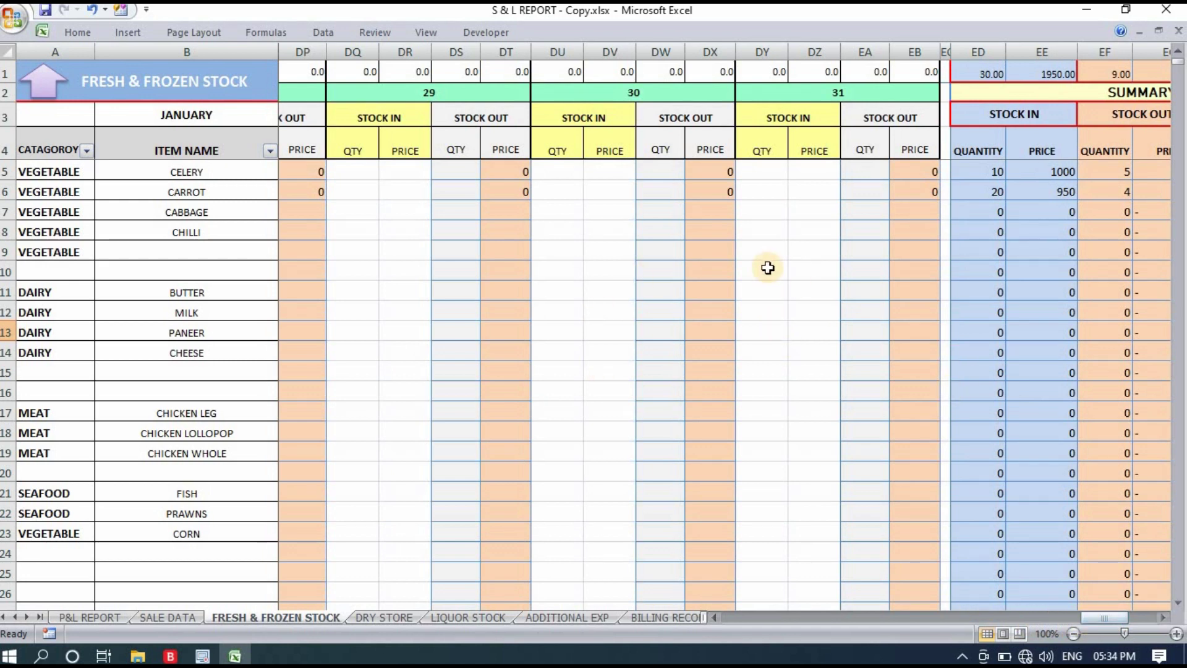
{"action": "left_click", "coordinate": [781, 118]}
{"action": "left_click", "coordinate": [766, 155]}
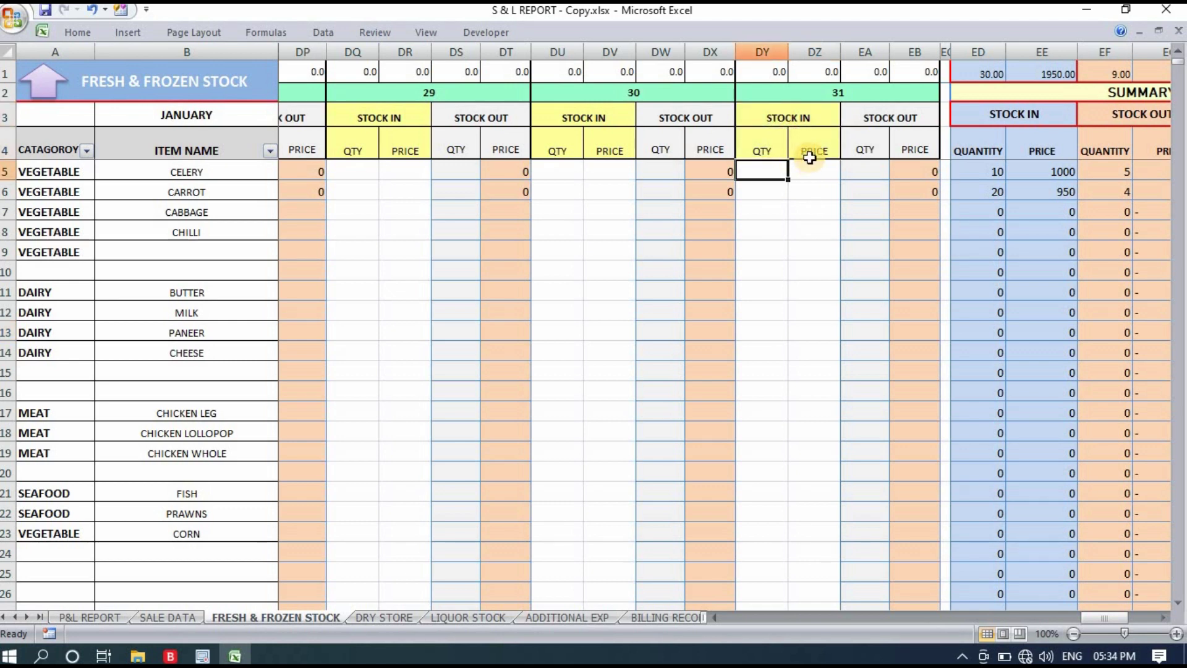
{"action": "left_click", "coordinate": [807, 151]}
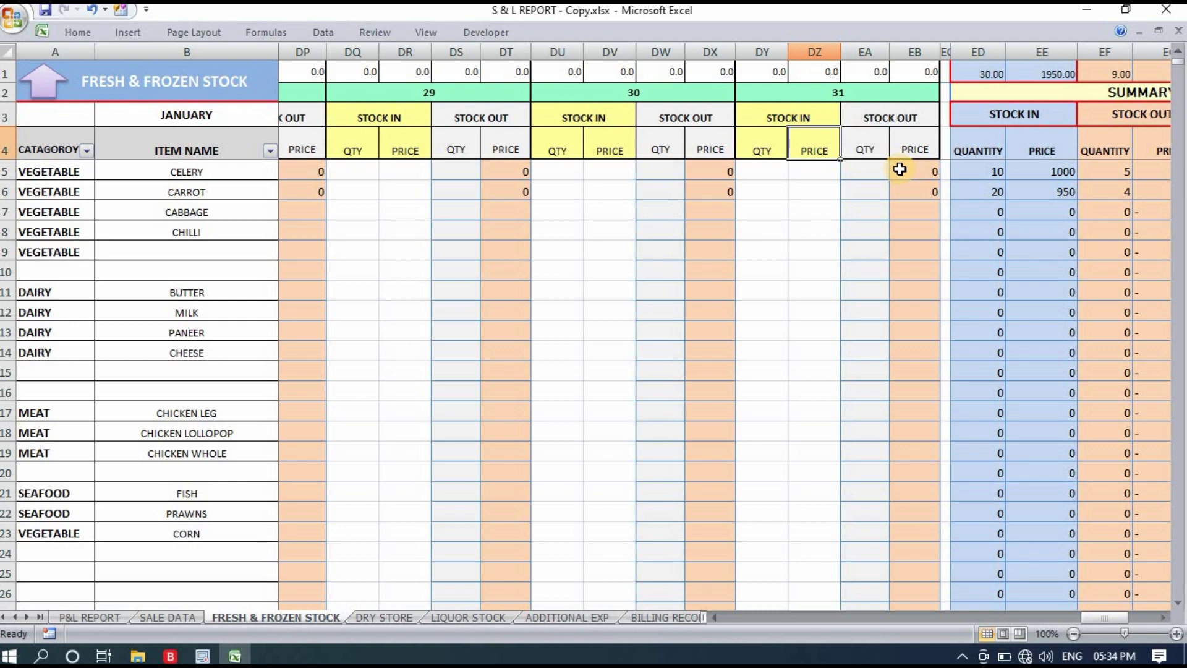
{"action": "left_click", "coordinate": [1108, 617]}
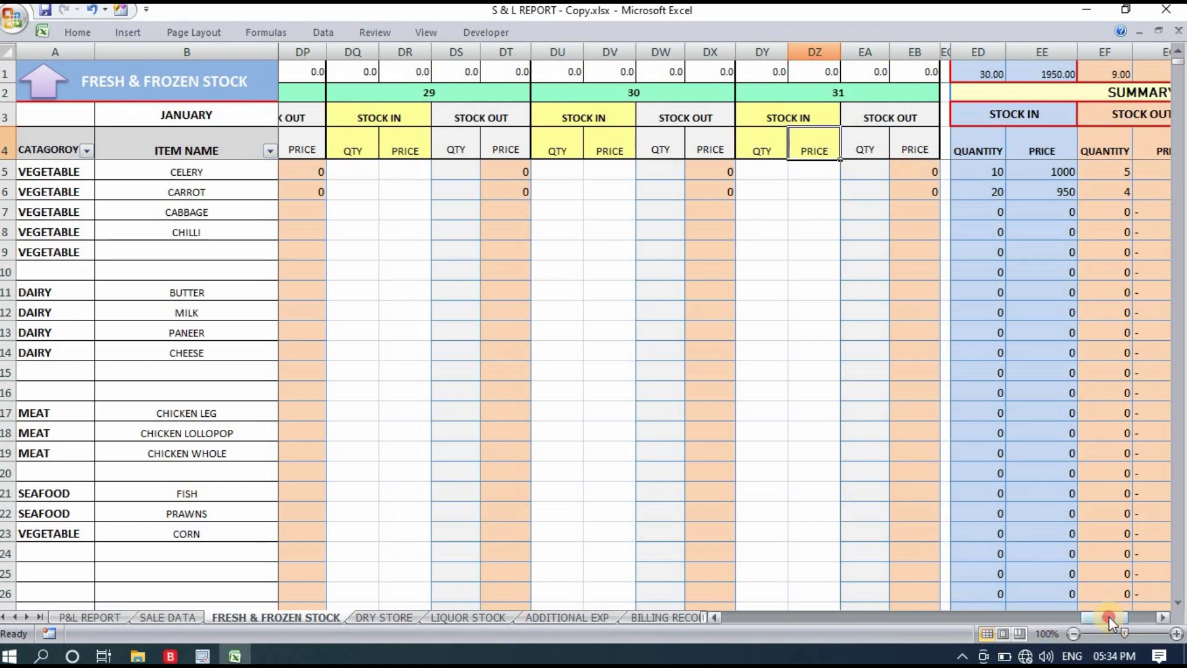
{"action": "left_click_drag", "start_coordinate": [1109, 618], "coordinate": [1127, 618]}
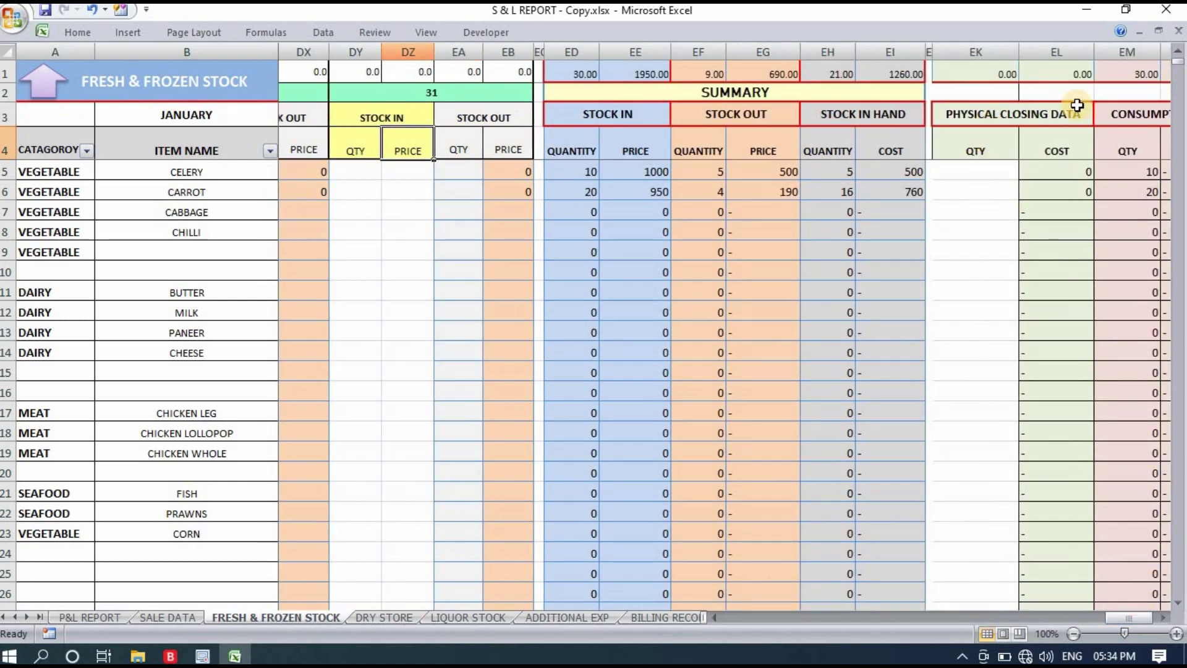
{"action": "left_click", "coordinate": [956, 174]}
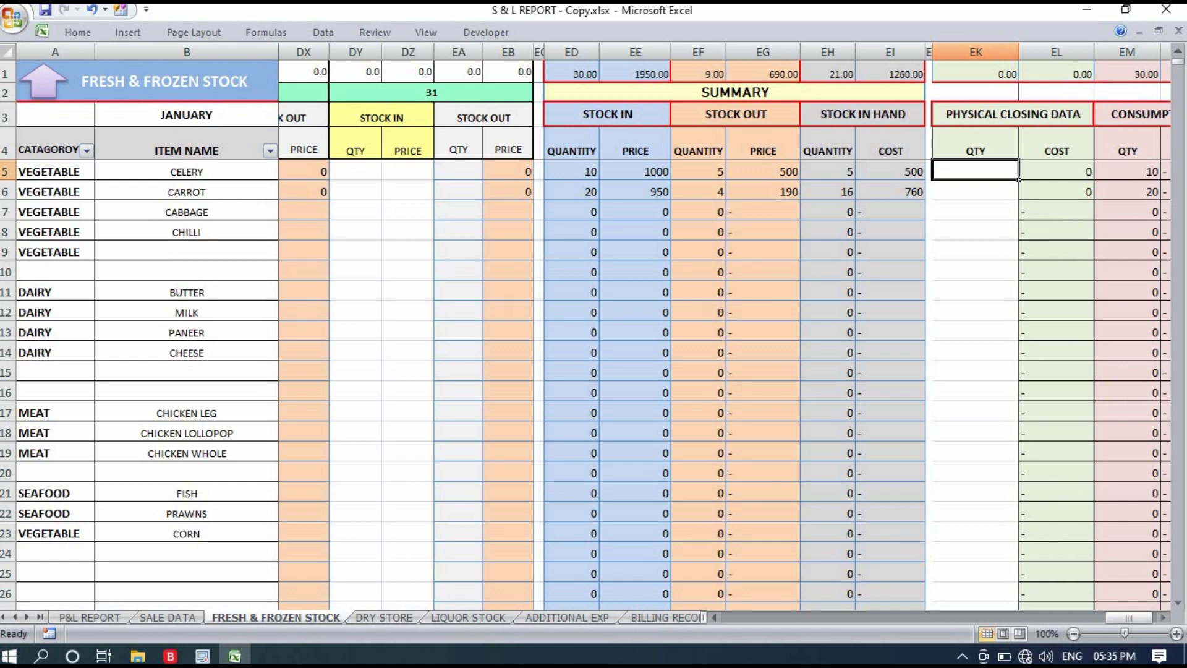
Browse the DRY STORE and LIQUOR STOCK sheets, then the ADDITIONAL EXP daily amount grid.
{"action": "left_click", "coordinate": [392, 618]}
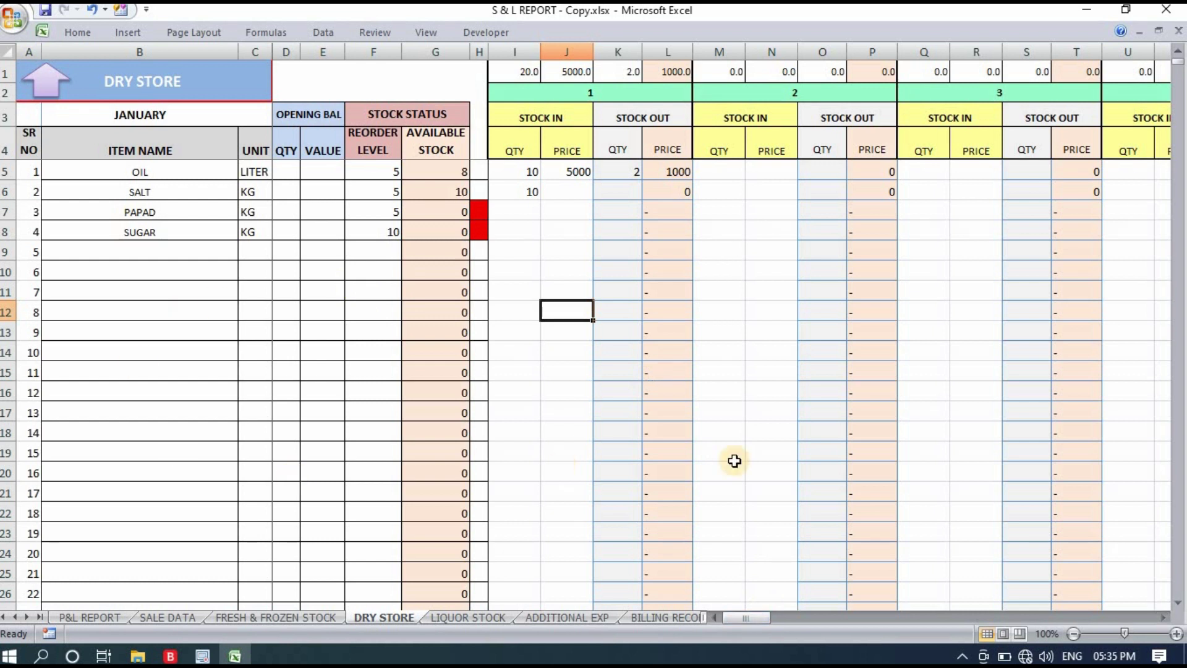
{"action": "left_click", "coordinate": [468, 619]}
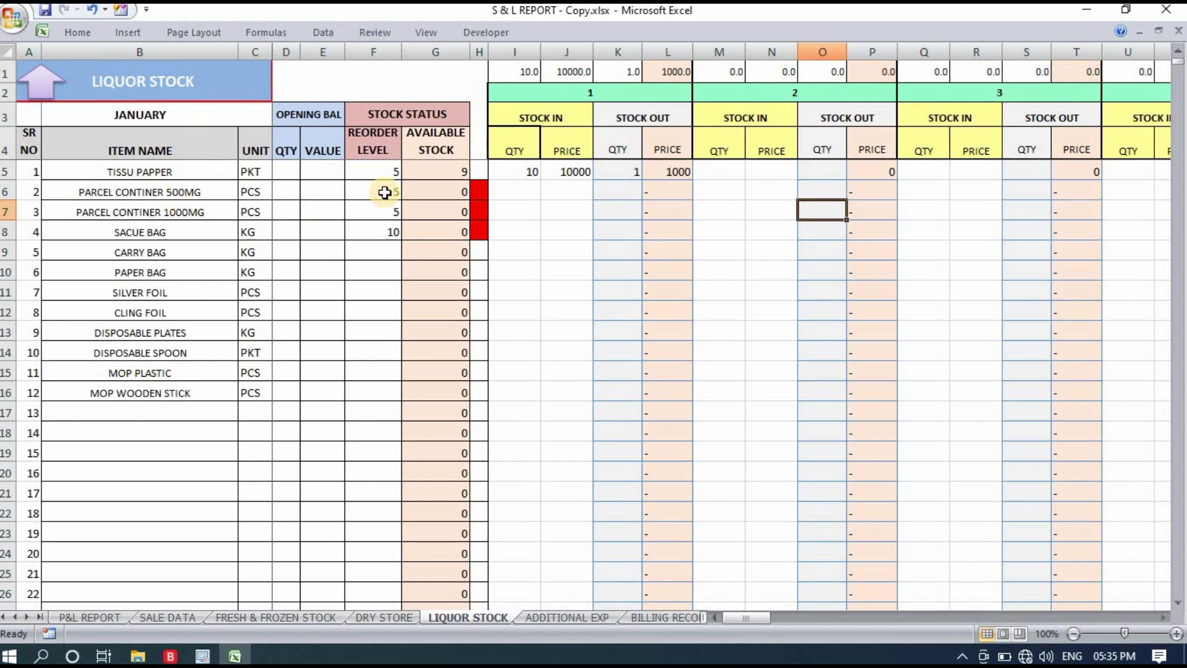
{"action": "left_click", "coordinate": [572, 617]}
{"action": "left_click", "coordinate": [589, 414]}
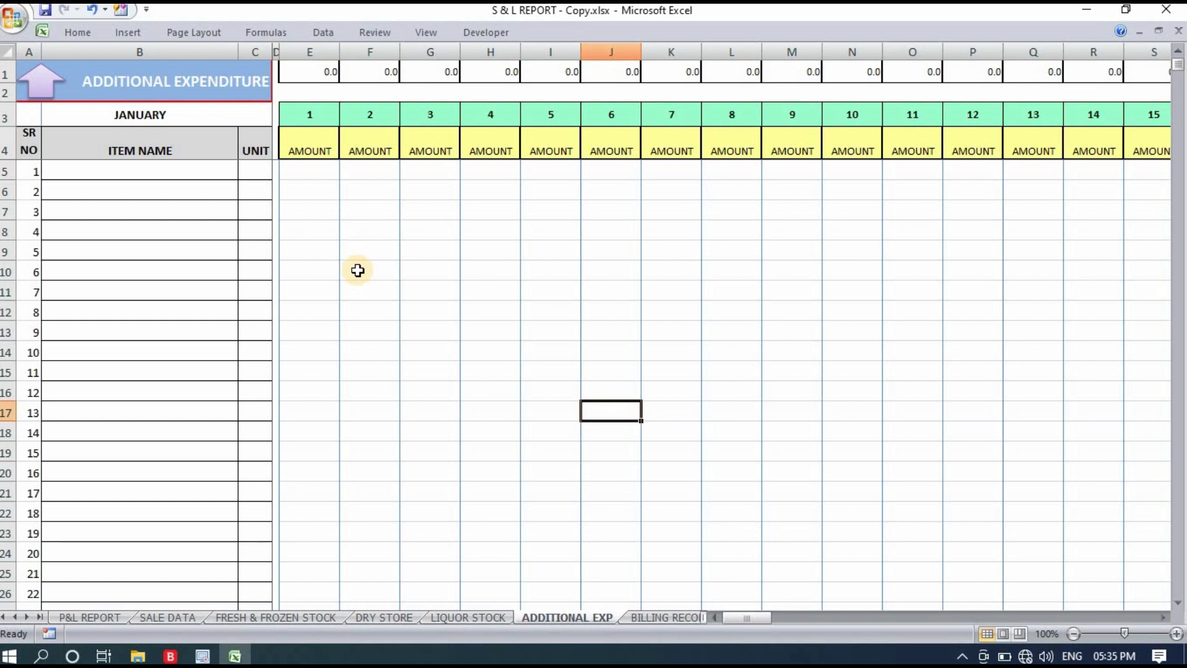
Revisit LIQUOR STOCK, then inspect the first three expense items and their day 1–2 amounts.
{"action": "left_click", "coordinate": [451, 617]}
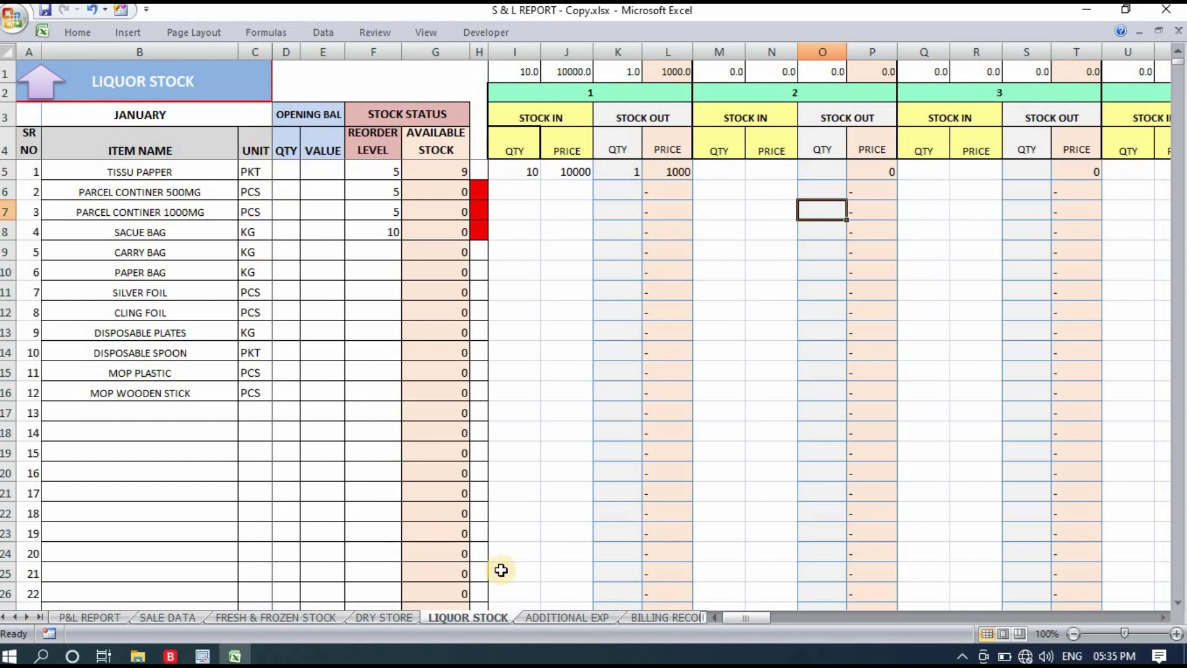
{"action": "left_click", "coordinate": [560, 617]}
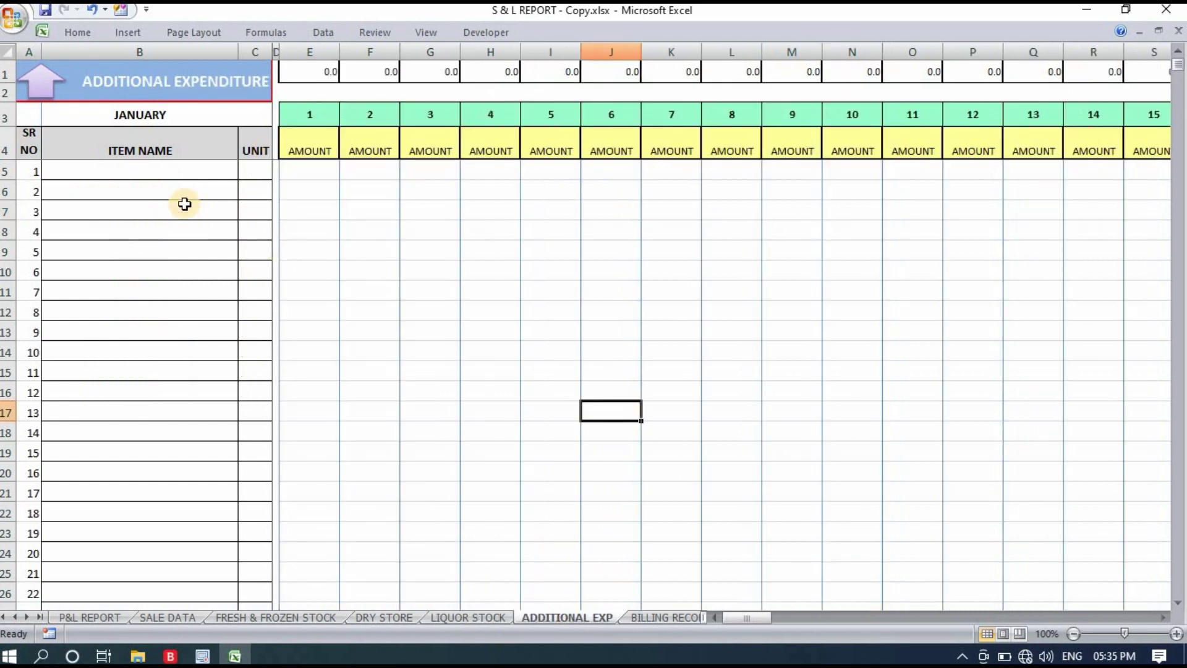
{"action": "left_click", "coordinate": [207, 171]}
{"action": "left_click", "coordinate": [307, 177]}
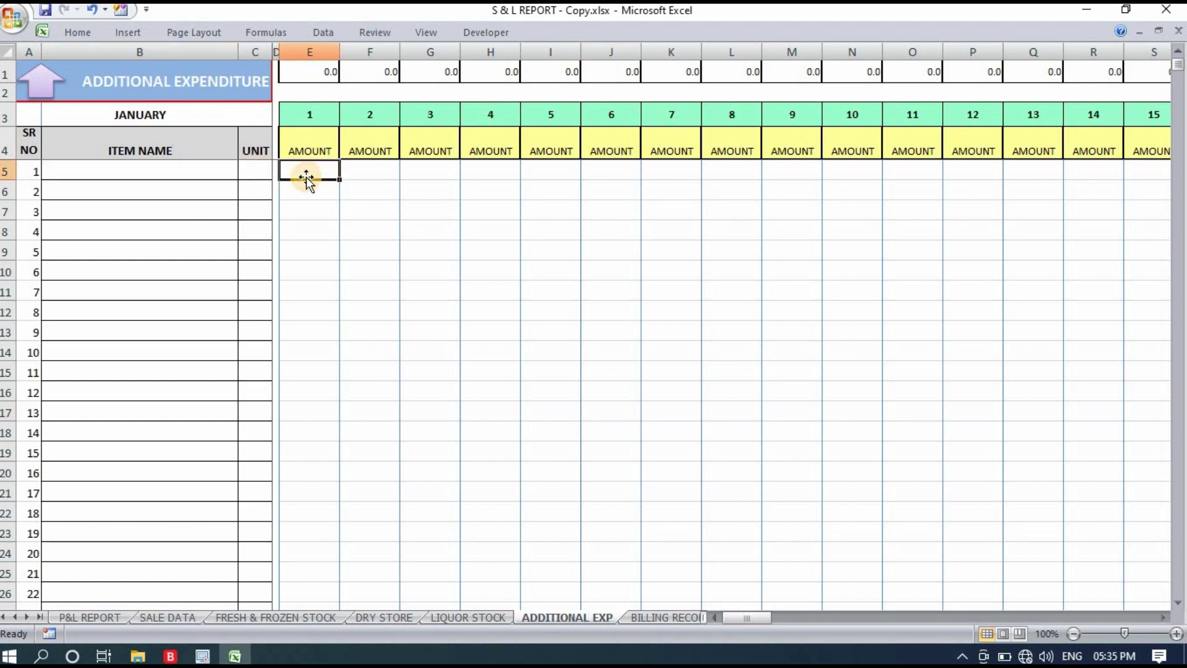
{"action": "left_click", "coordinate": [180, 191]}
{"action": "left_click", "coordinate": [374, 190]}
{"action": "left_click", "coordinate": [206, 215]}
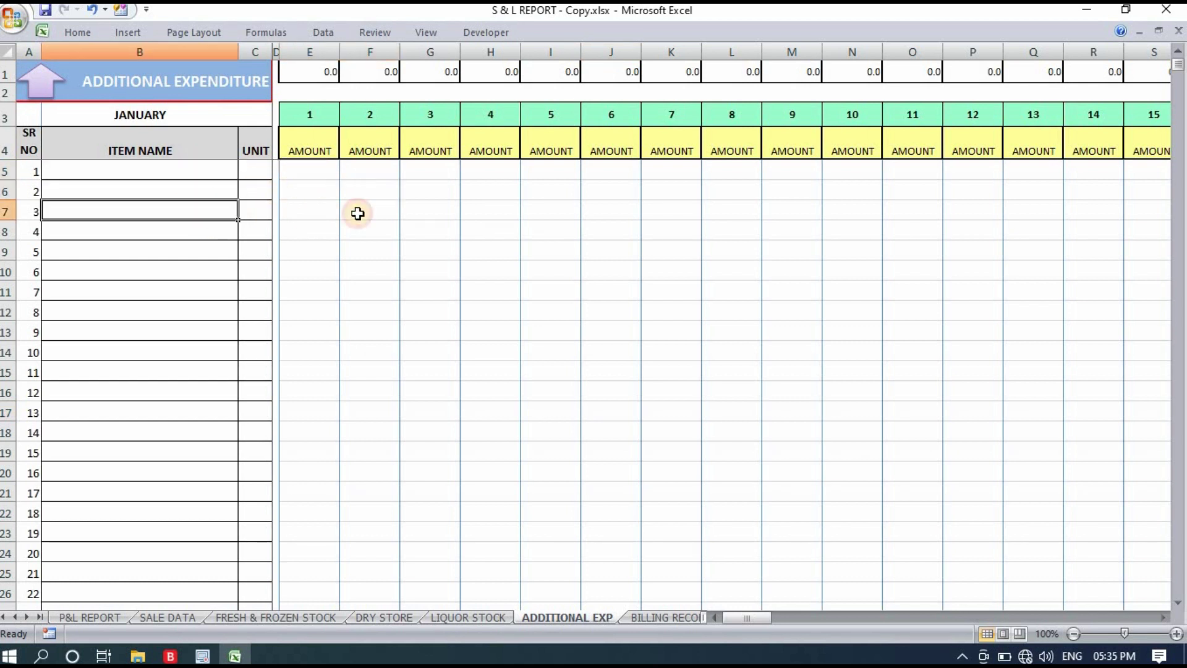
{"action": "left_click", "coordinate": [379, 211]}
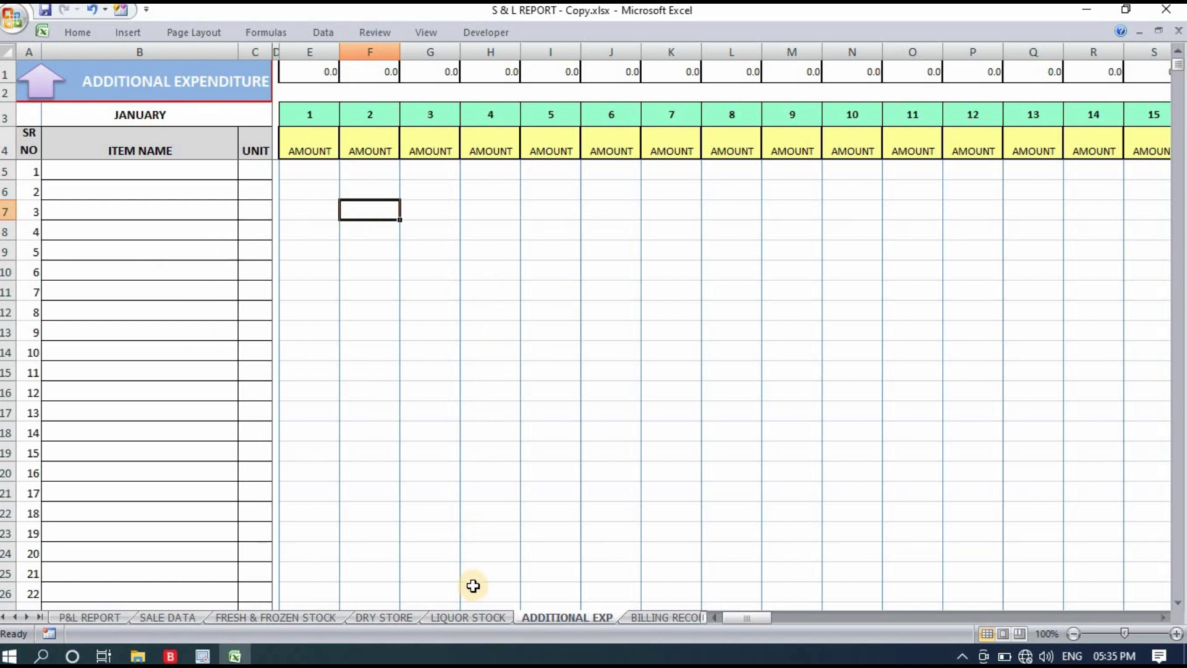
Recheck expense items 2 and 3 with their day 1 amounts, then open BILLING RECORD.
{"action": "left_click_drag", "start_coordinate": [534, 607], "coordinate": [504, 614]}
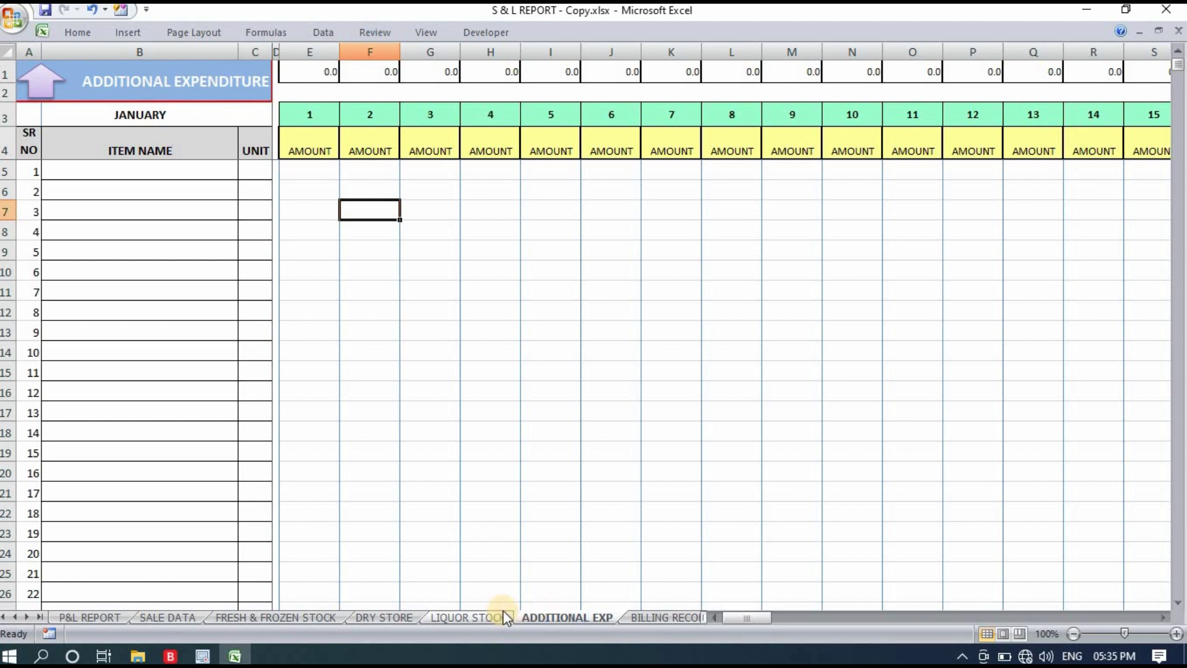
{"action": "left_click", "coordinate": [205, 195]}
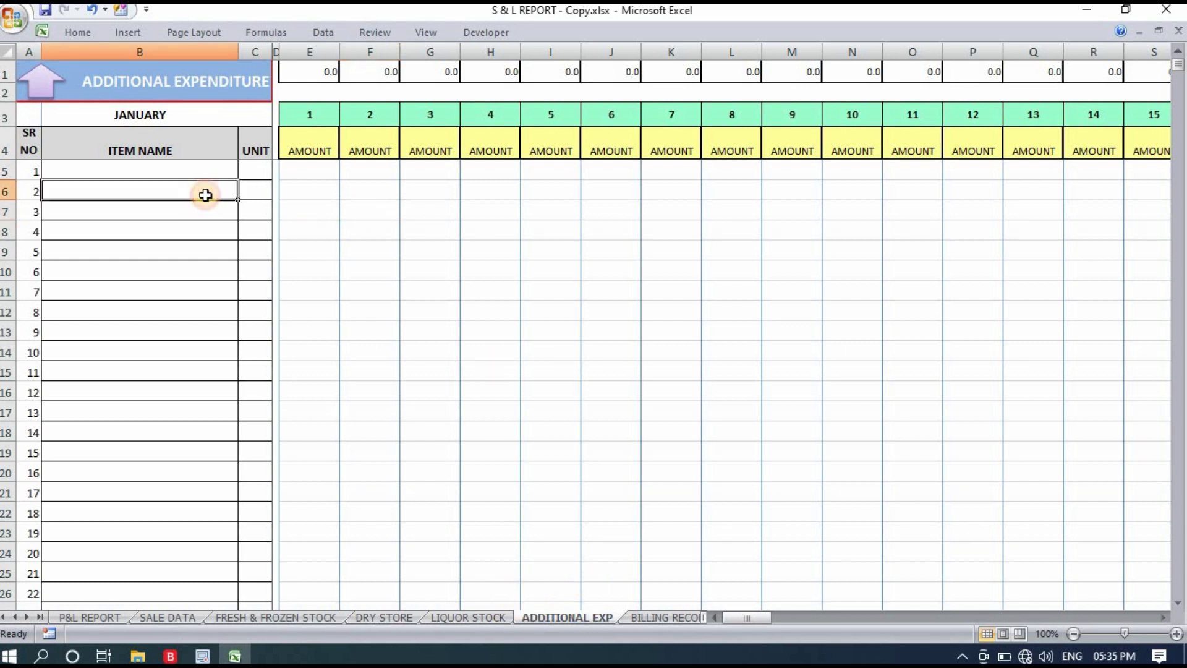
{"action": "left_click", "coordinate": [292, 201]}
{"action": "left_click", "coordinate": [176, 197]}
{"action": "left_click", "coordinate": [191, 212]}
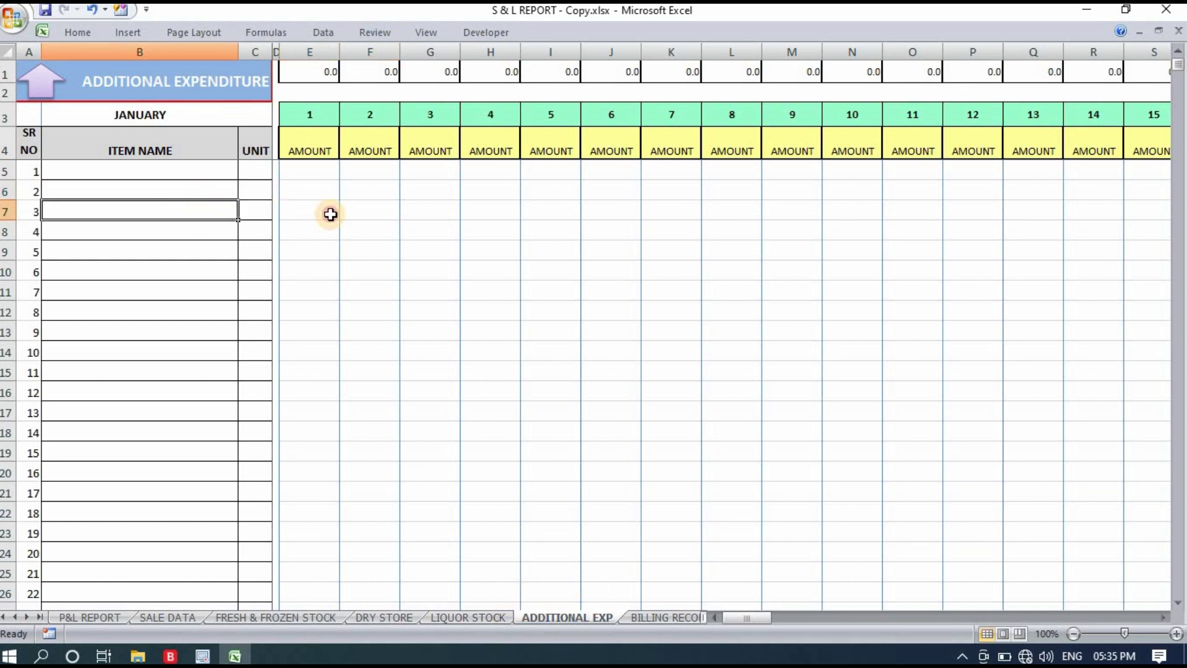
{"action": "left_click", "coordinate": [330, 214]}
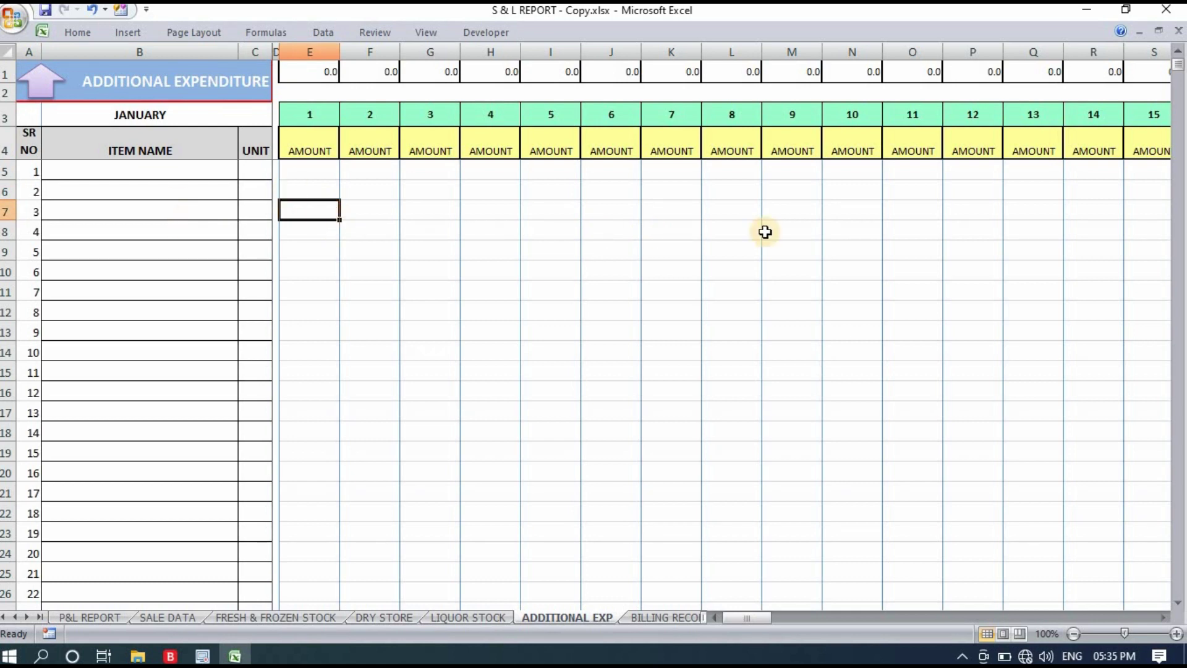
{"action": "left_click", "coordinate": [667, 617]}
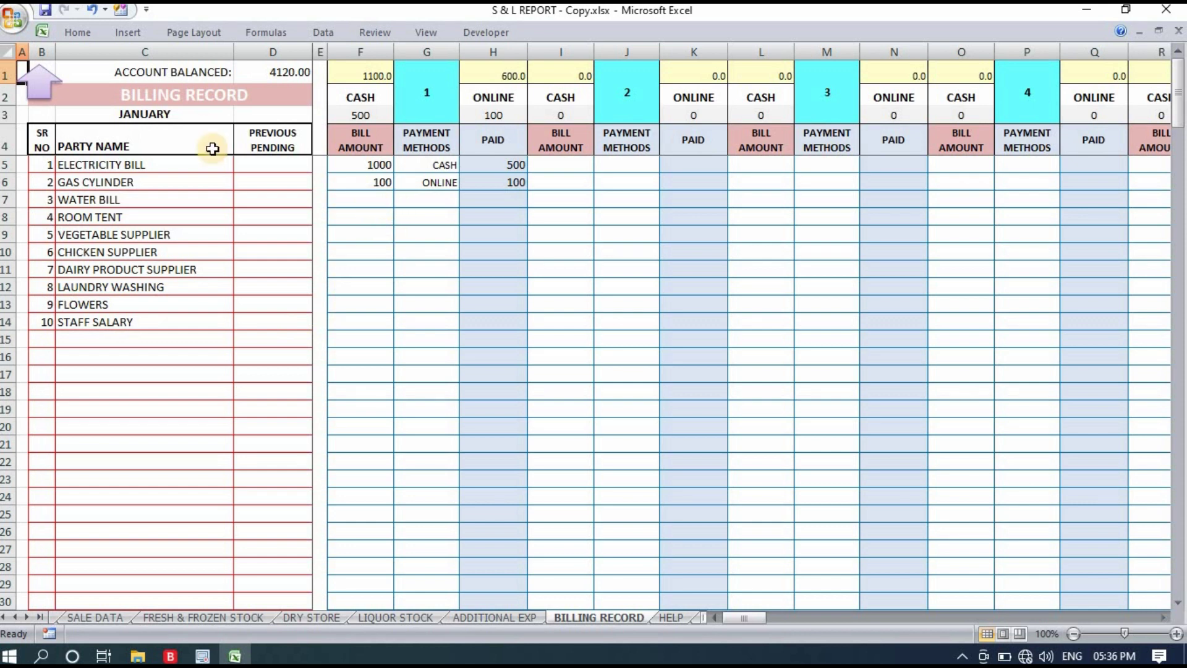
{"action": "left_click_drag", "start_coordinate": [110, 160], "coordinate": [106, 365]}
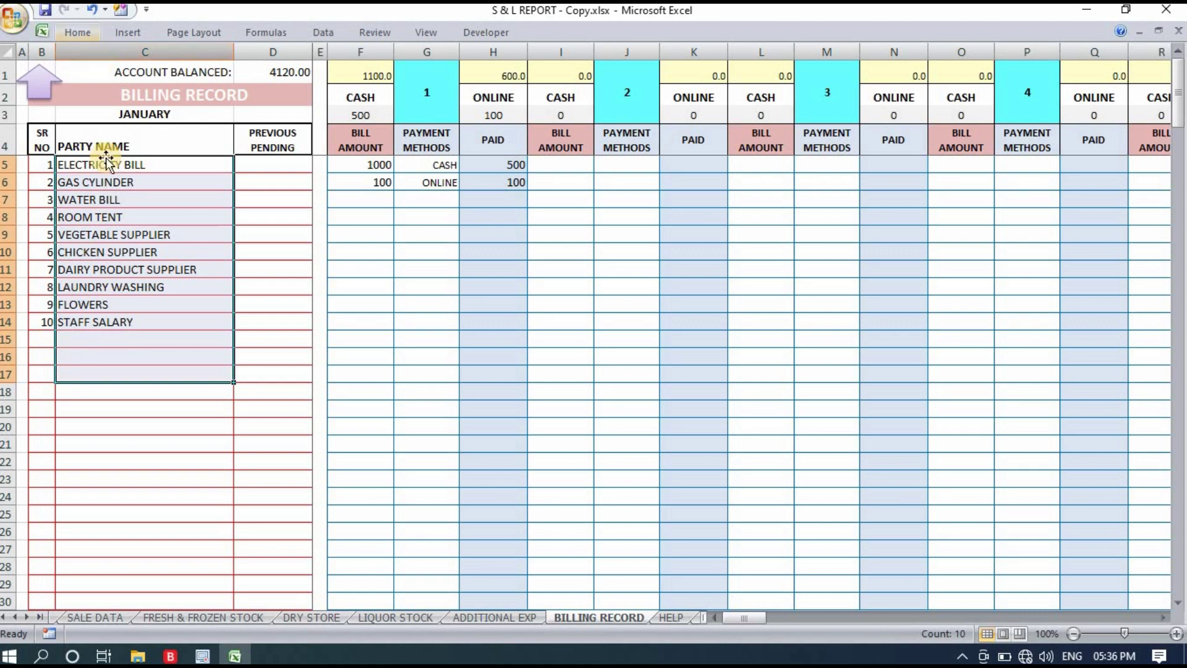
{"action": "left_click", "coordinate": [153, 389]}
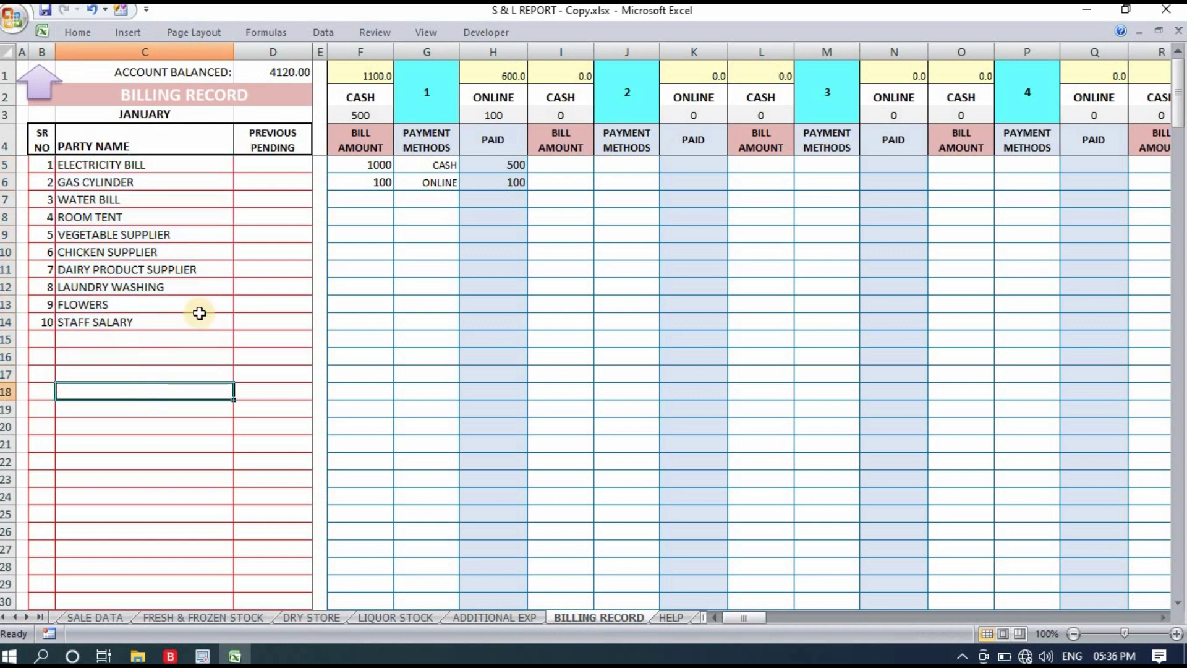
{"action": "left_click", "coordinate": [289, 165]}
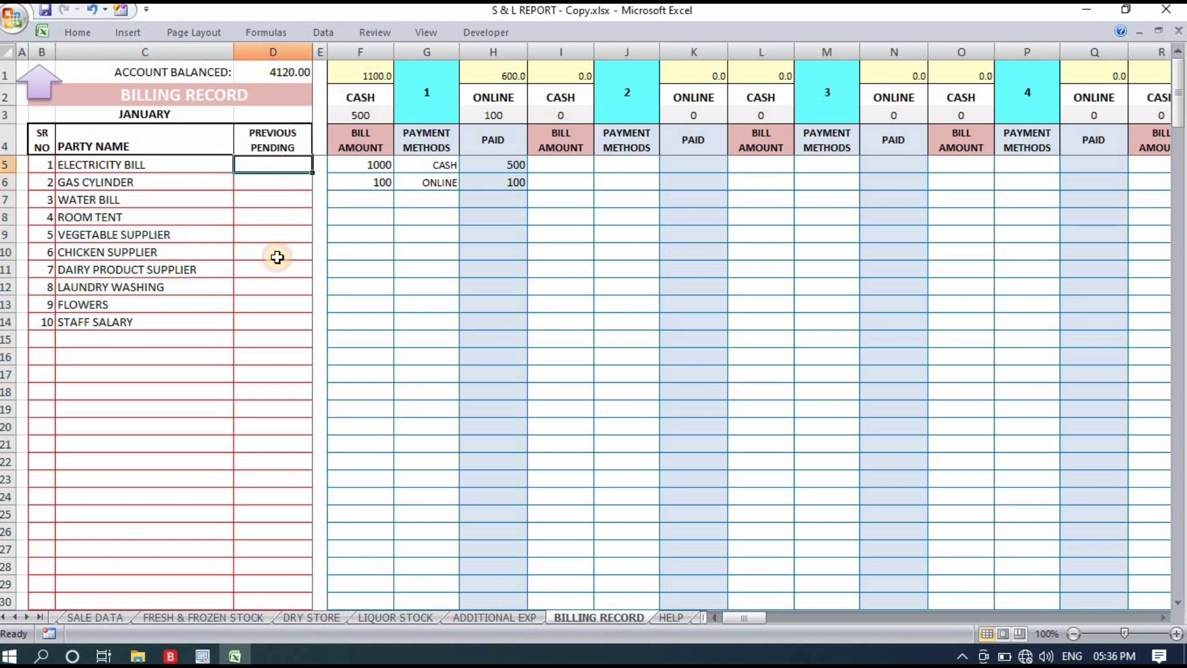
{"action": "left_click_drag", "start_coordinate": [277, 257], "coordinate": [262, 357]}
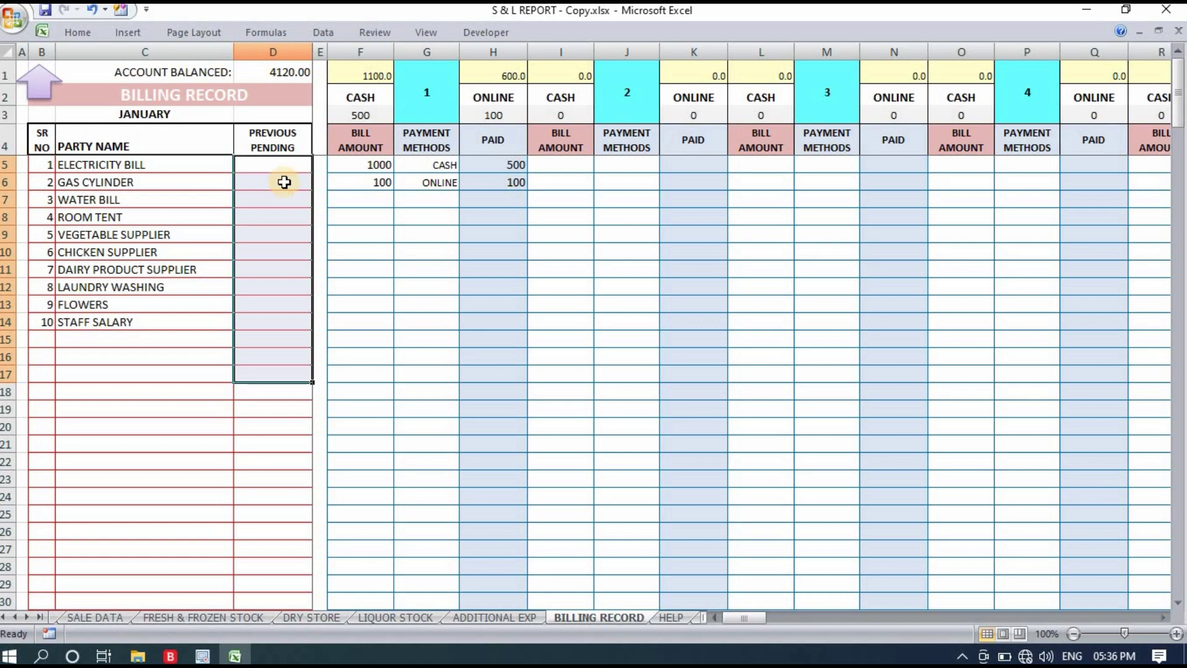
{"action": "left_click_drag", "start_coordinate": [283, 182], "coordinate": [285, 165]}
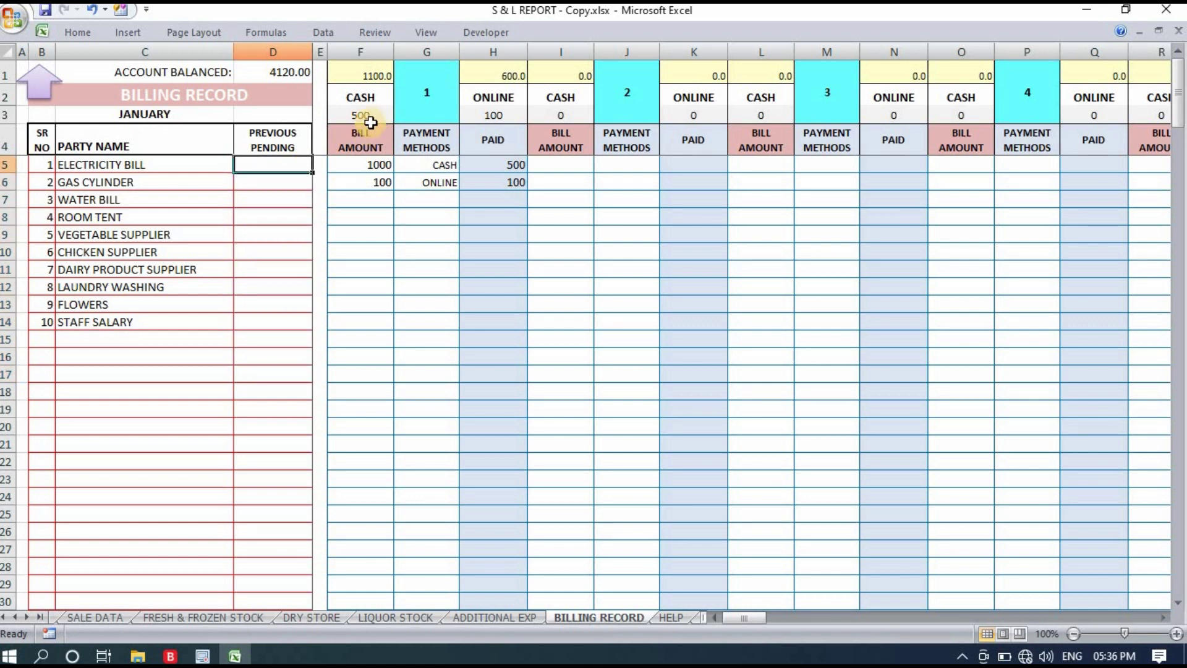
{"action": "left_click", "coordinate": [427, 93]}
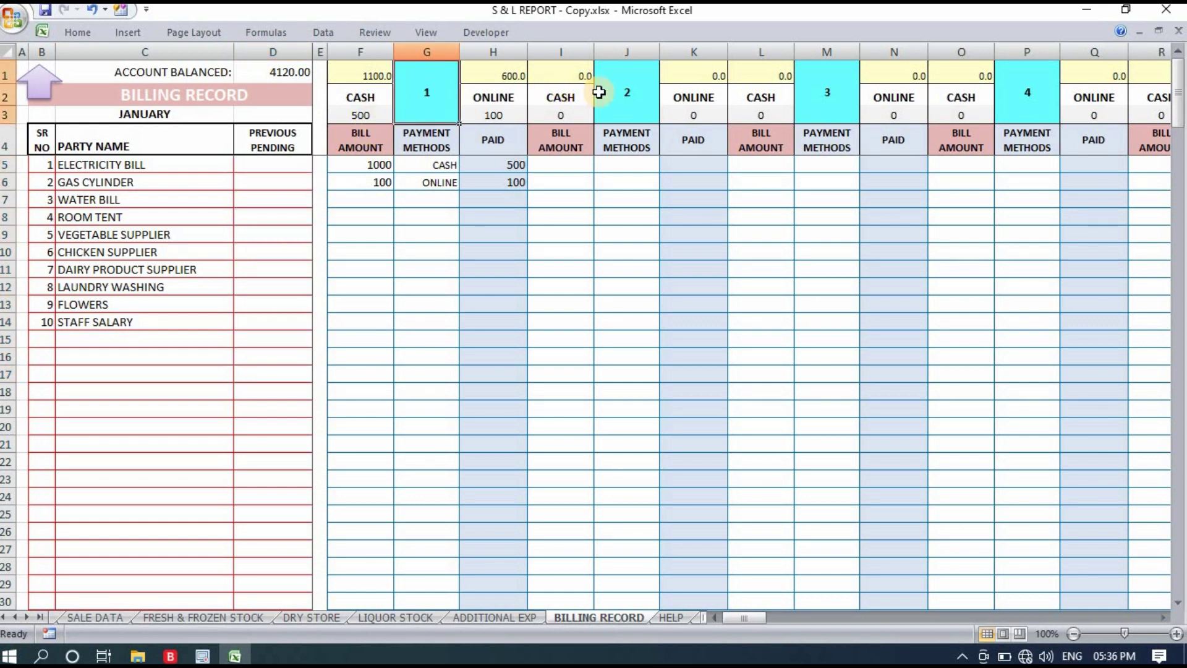
{"action": "left_click", "coordinate": [621, 92]}
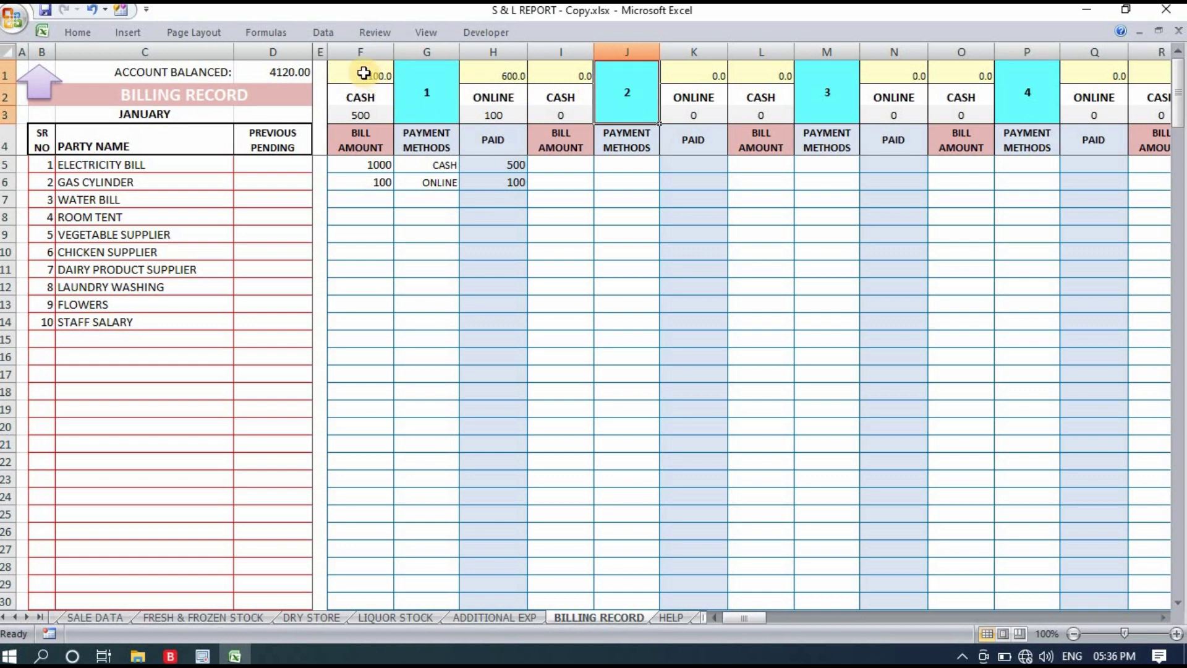
{"action": "mouse_move", "coordinate": [363, 73]}
{"action": "left_mouse_down"}
{"action": "mouse_move", "coordinate": [459, 175]}
{"action": "mouse_move", "coordinate": [485, 408]}
{"action": "left_mouse_up"}
{"action": "left_click", "coordinate": [398, 476]}
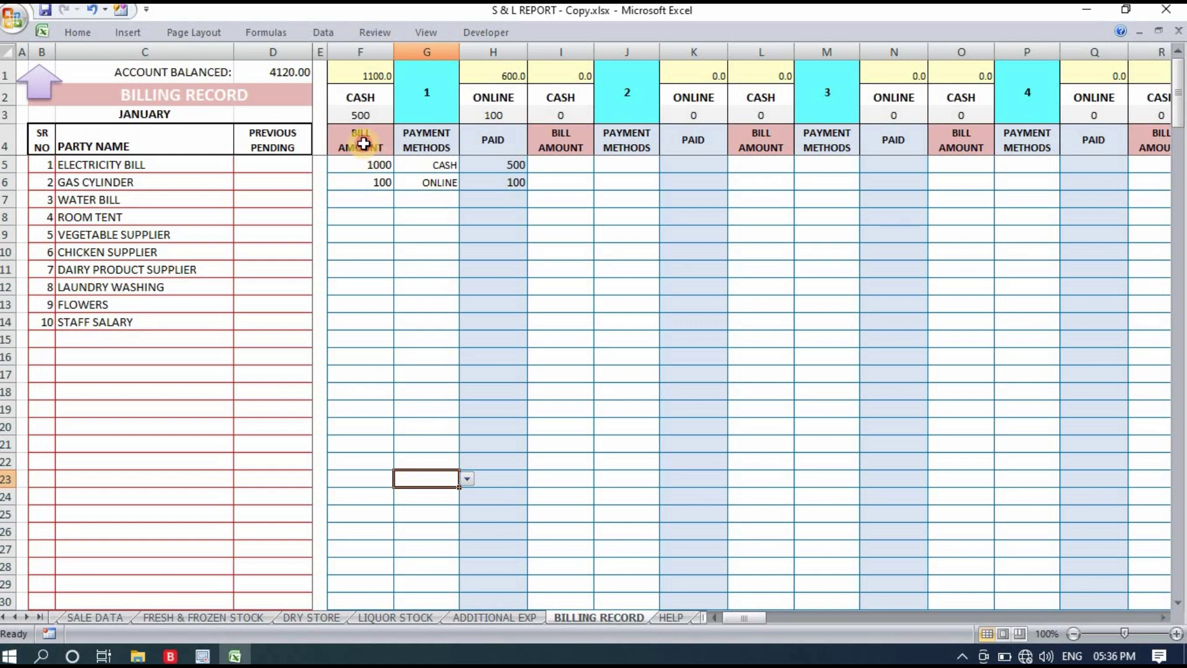
{"action": "left_click", "coordinate": [364, 163]}
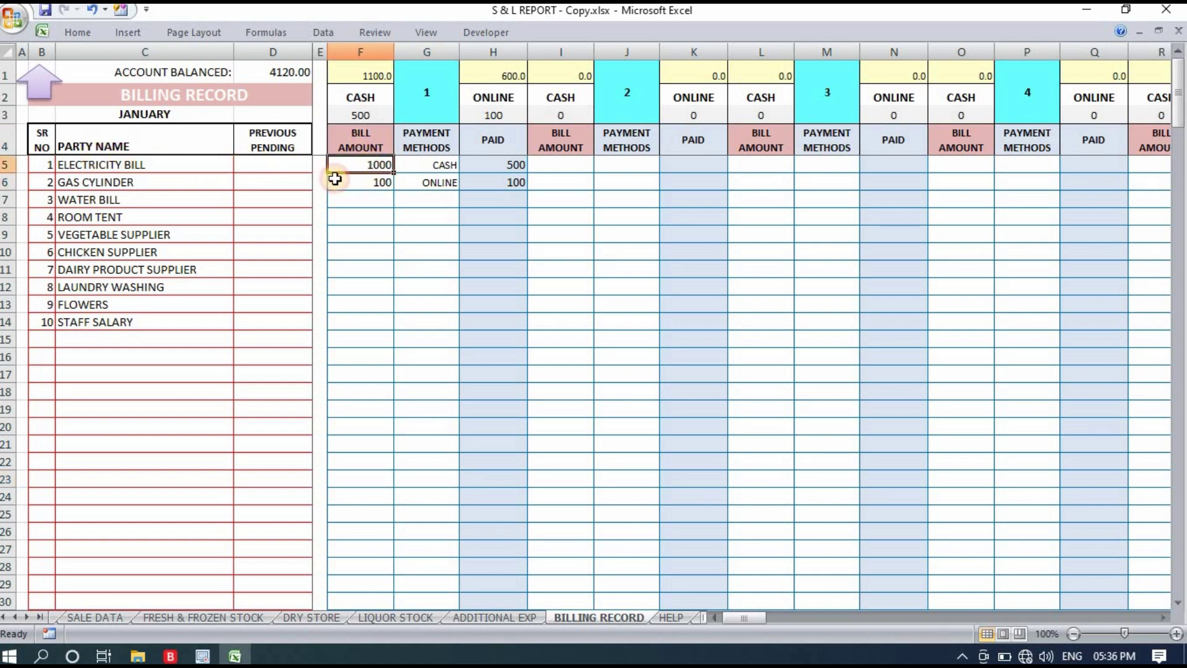
{"action": "left_click", "coordinate": [452, 164]}
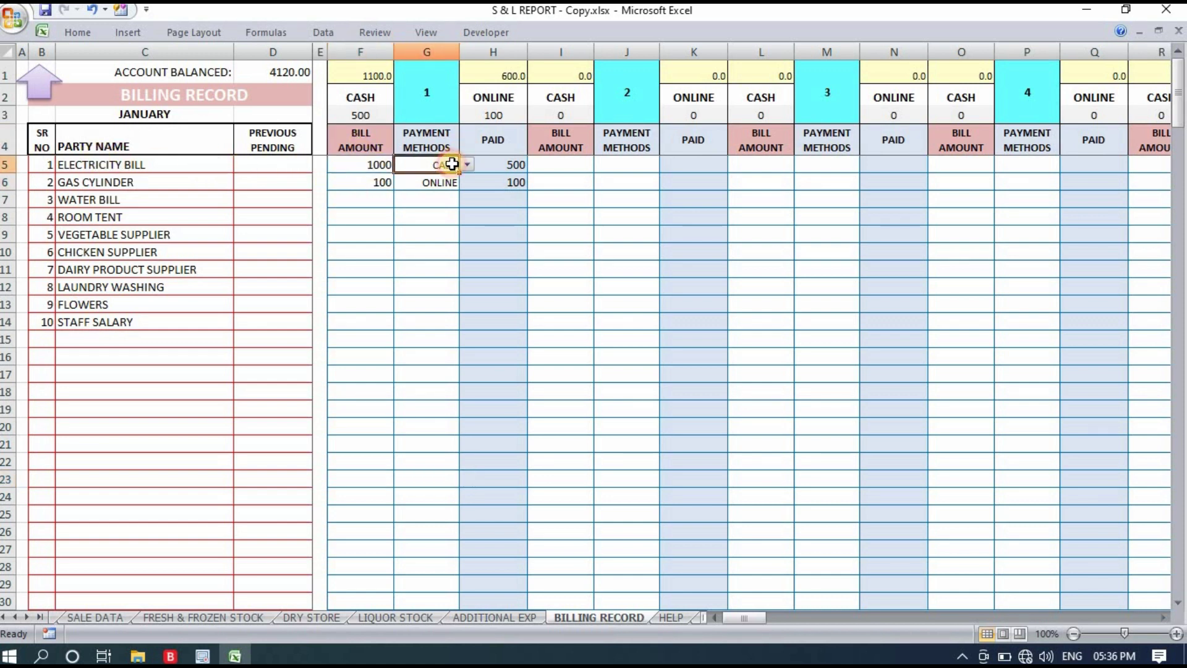
{"action": "left_click", "coordinate": [468, 164]}
{"action": "left_click", "coordinate": [419, 232]}
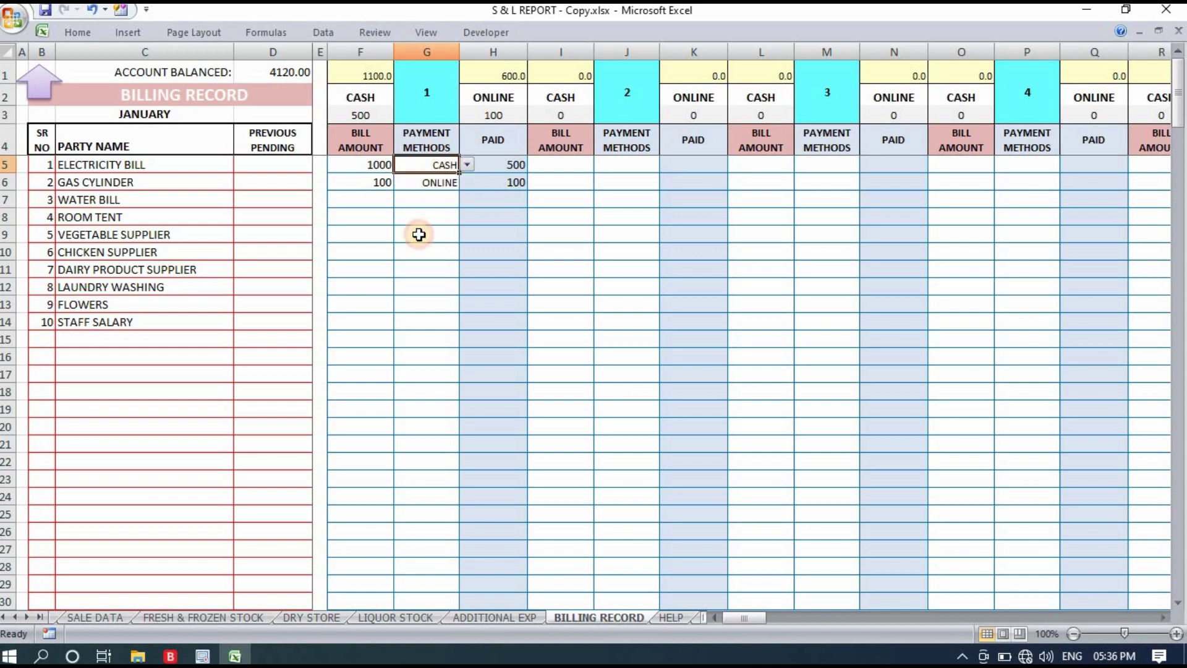
{"action": "left_click", "coordinate": [512, 164]}
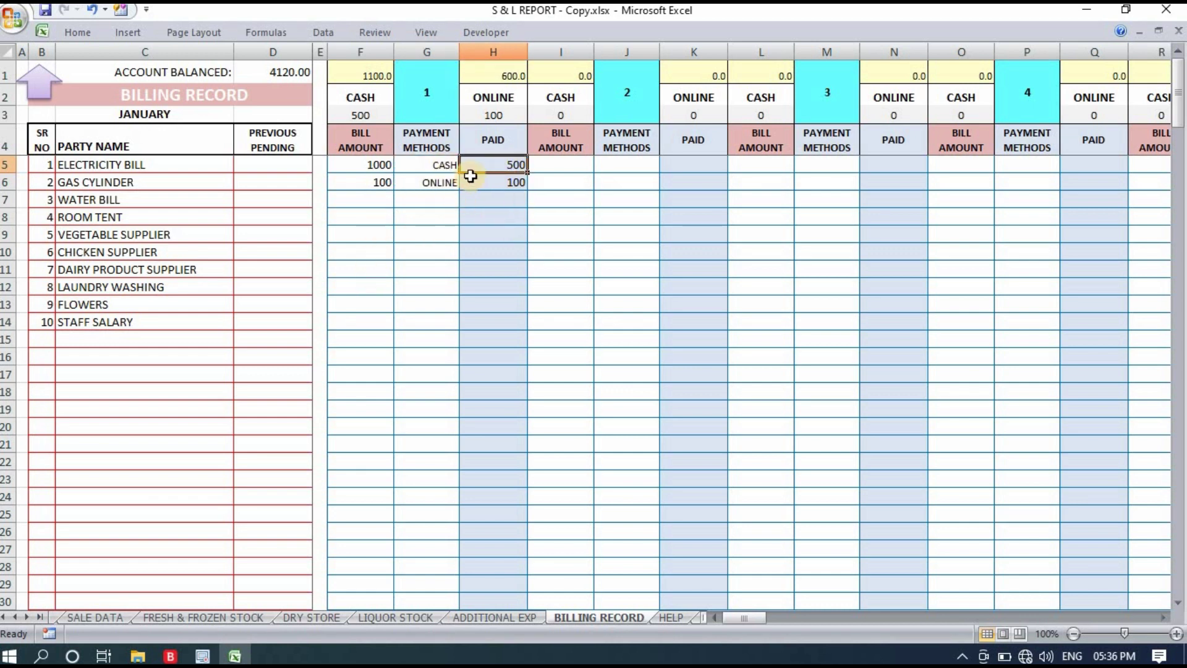
{"action": "left_click", "coordinate": [371, 233]}
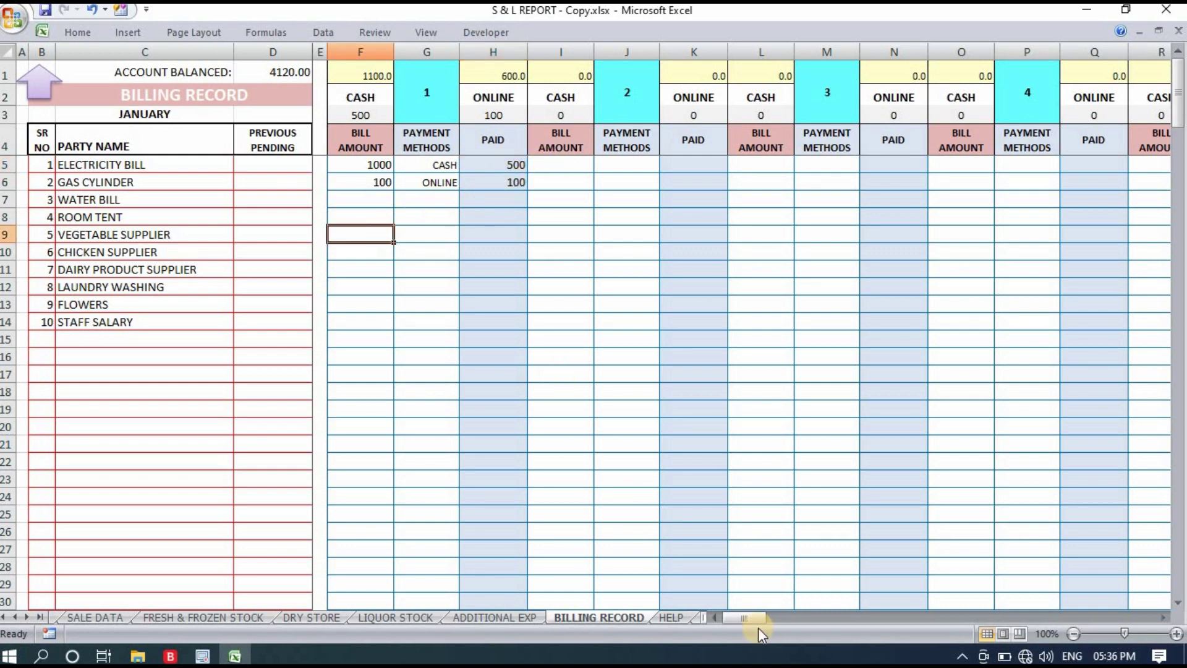
{"action": "left_click_drag", "start_coordinate": [752, 617], "coordinate": [1121, 614]}
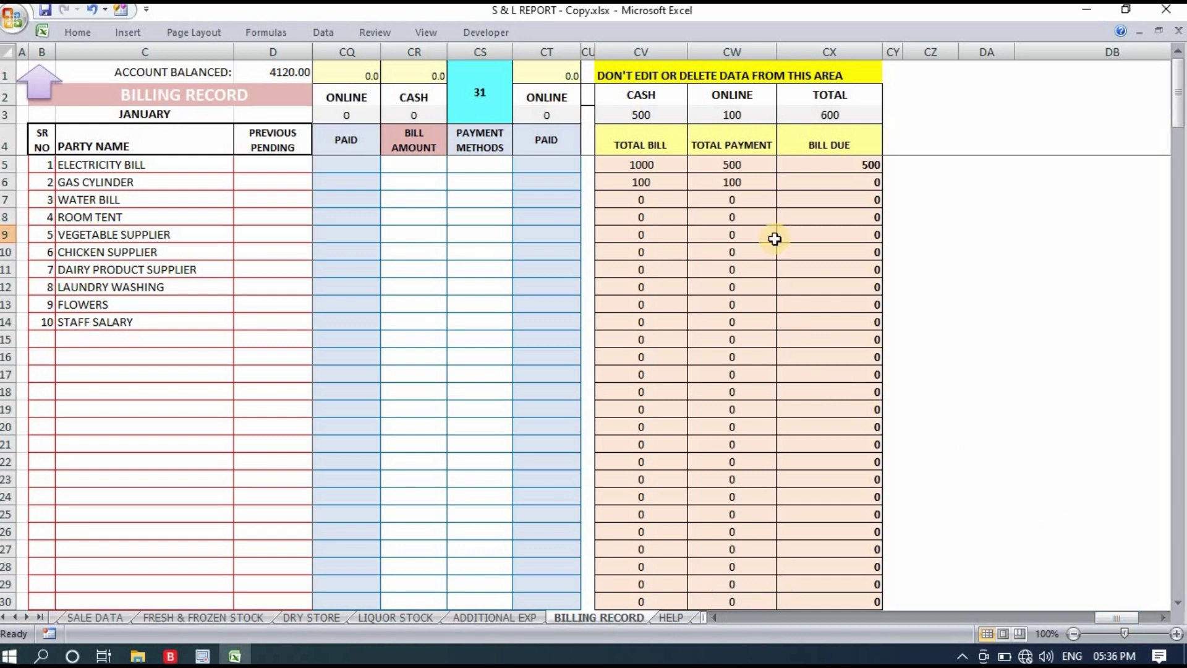
{"action": "left_click", "coordinate": [729, 167]}
{"action": "left_click", "coordinate": [834, 164]}
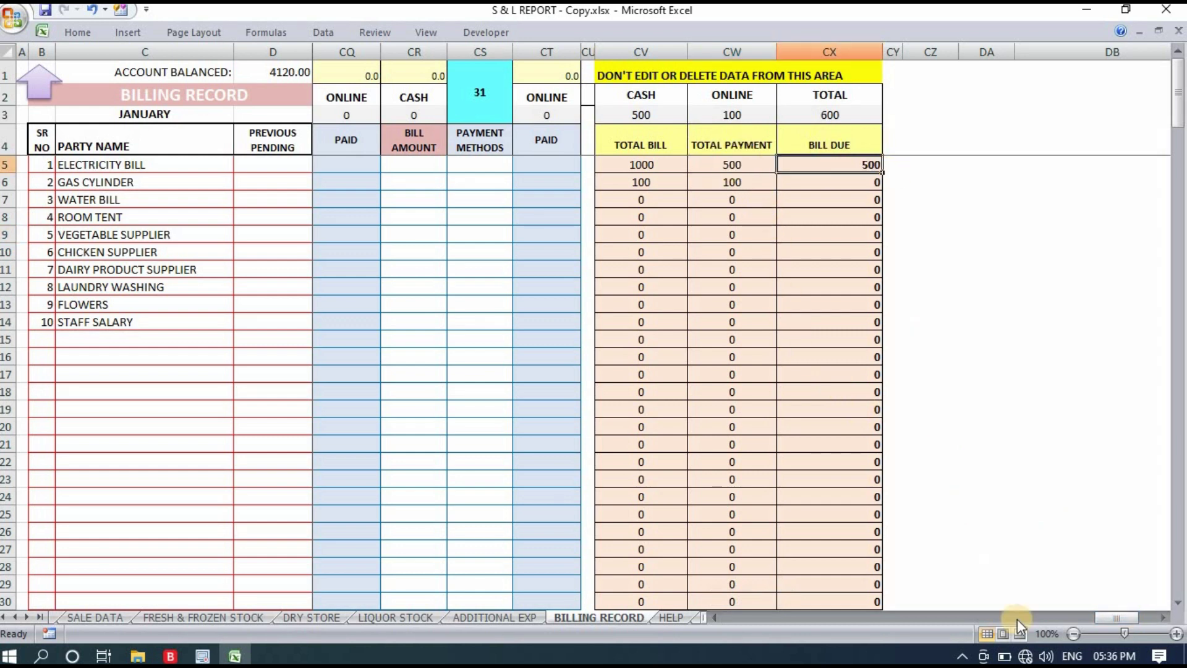
{"action": "left_click_drag", "start_coordinate": [1112, 618], "coordinate": [654, 634]}
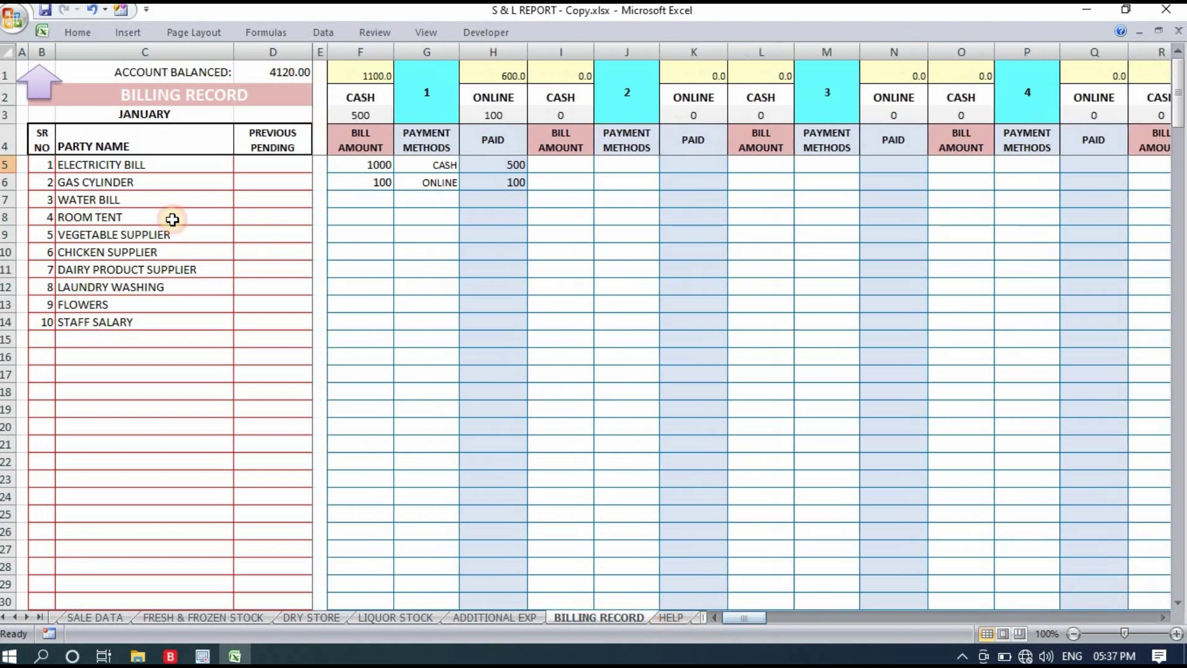
{"action": "left_click", "coordinate": [118, 234]}
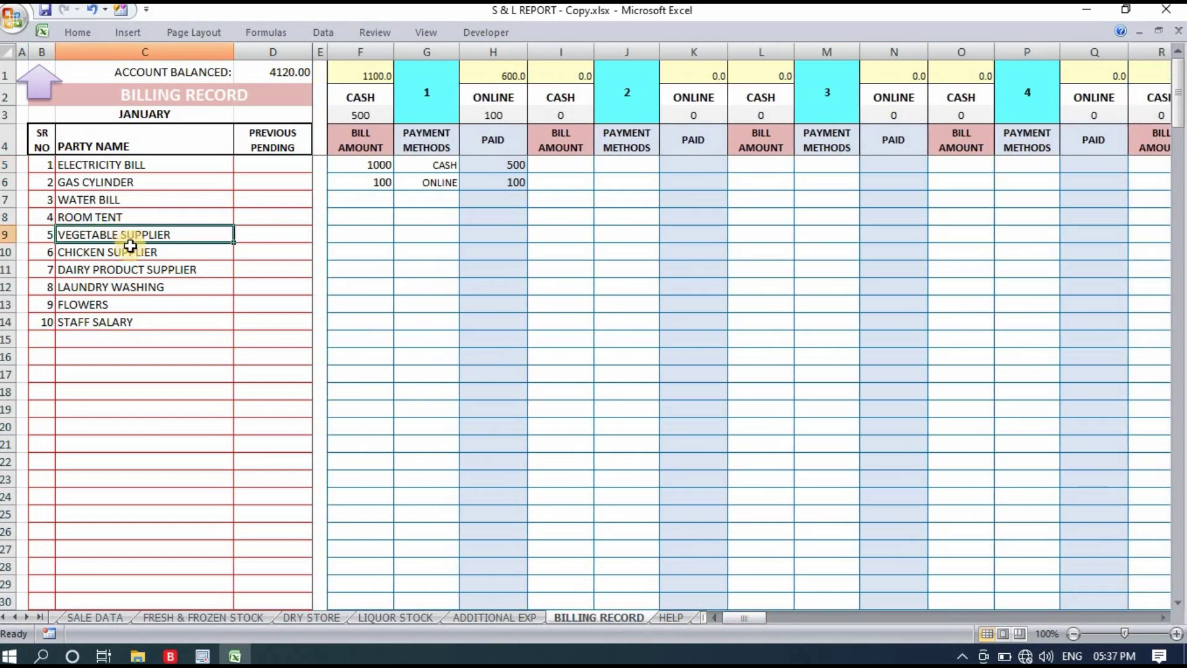
{"action": "left_click", "coordinate": [136, 253]}
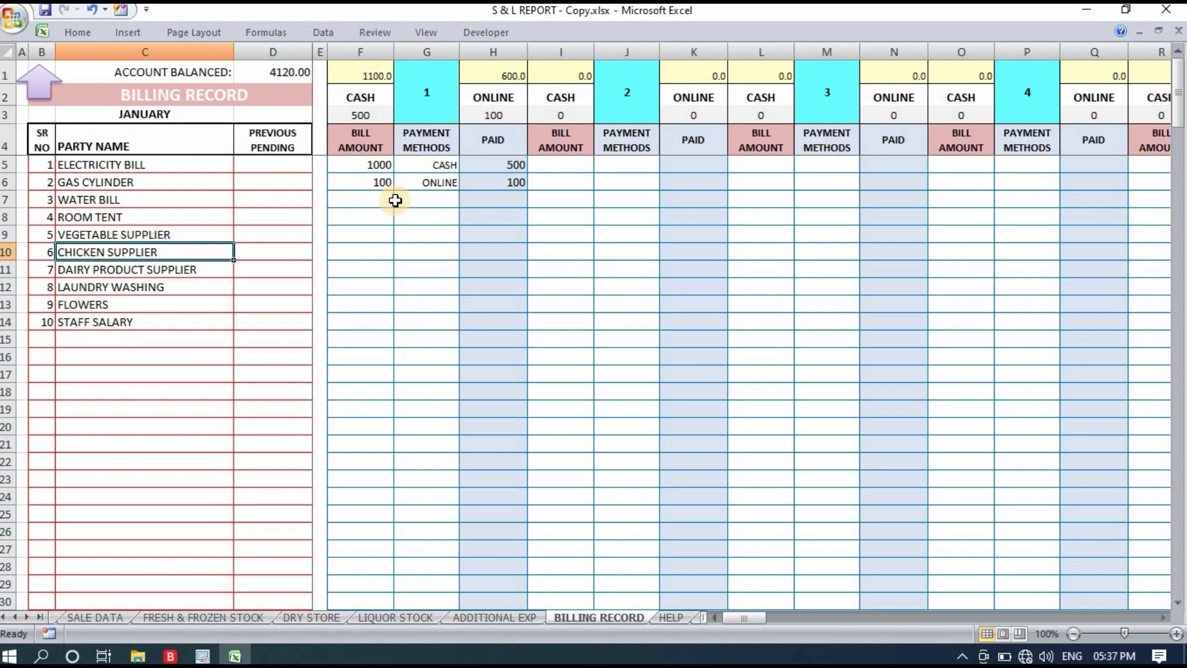
{"action": "left_click", "coordinate": [439, 182]}
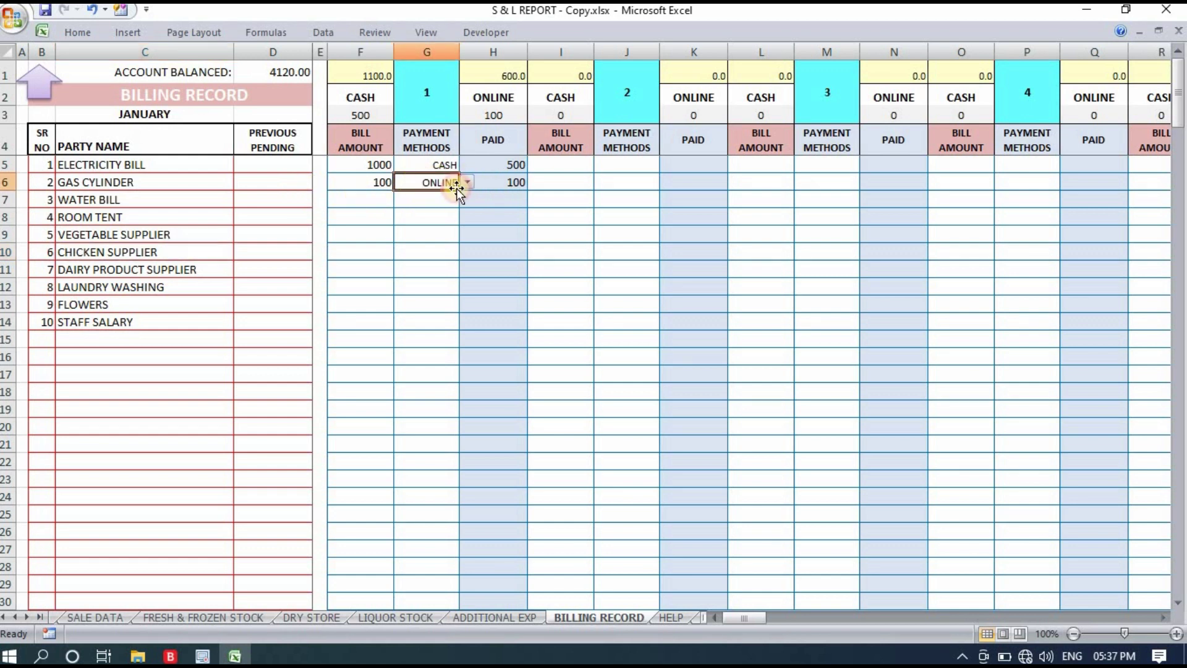
{"action": "left_click", "coordinate": [504, 184]}
{"action": "left_click", "coordinate": [375, 164]}
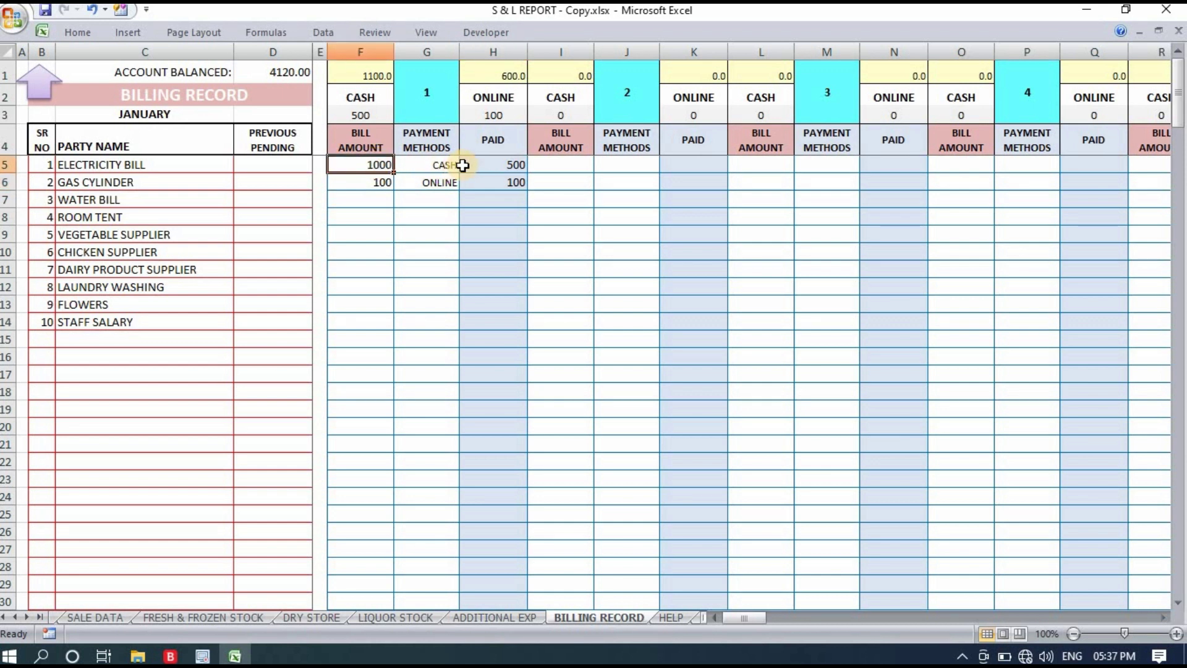
{"action": "left_click", "coordinate": [500, 167]}
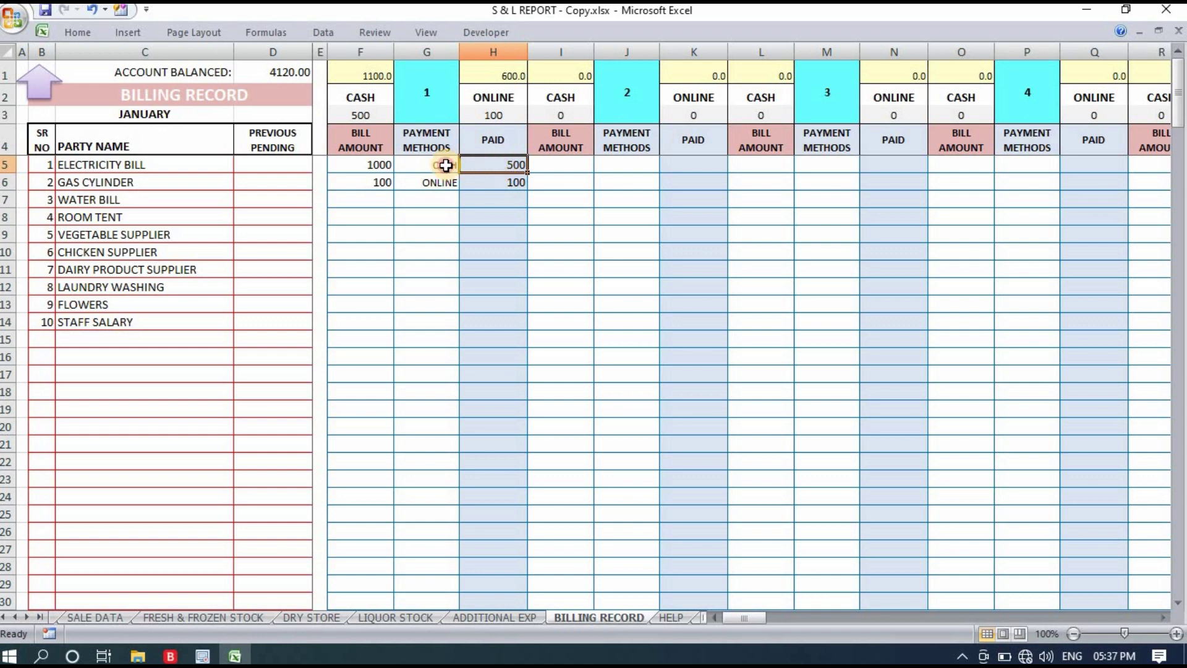
{"action": "left_click_drag", "start_coordinate": [445, 165], "coordinate": [451, 181]}
{"action": "left_click", "coordinate": [557, 165]}
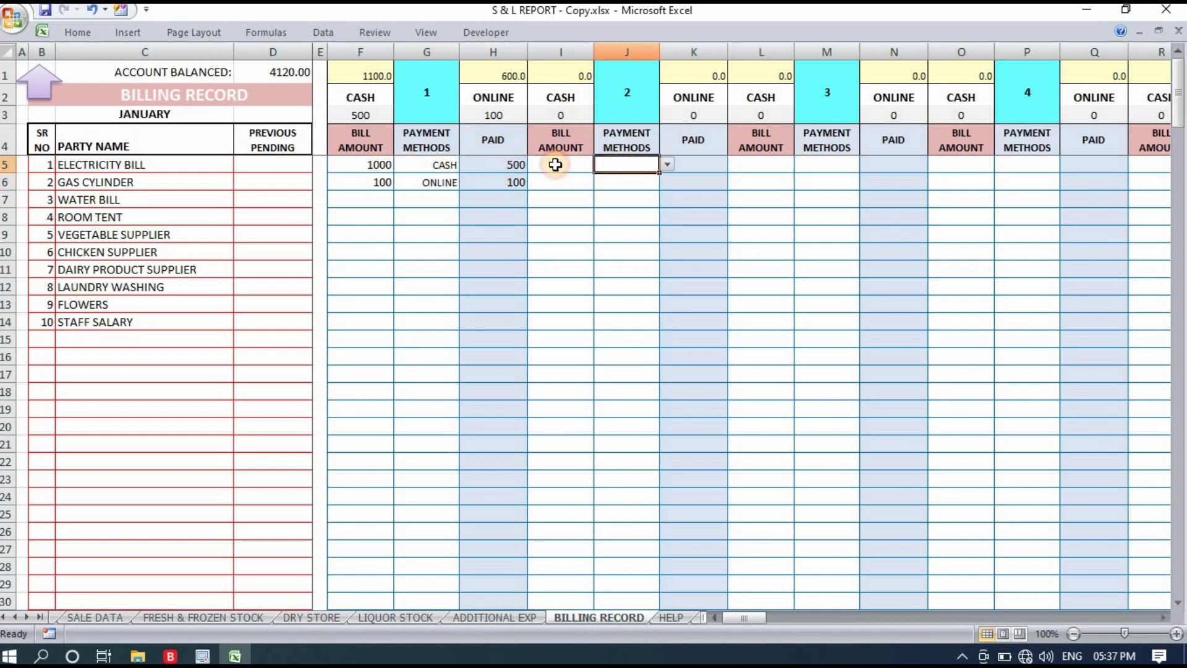
{"action": "left_click", "coordinate": [719, 164]}
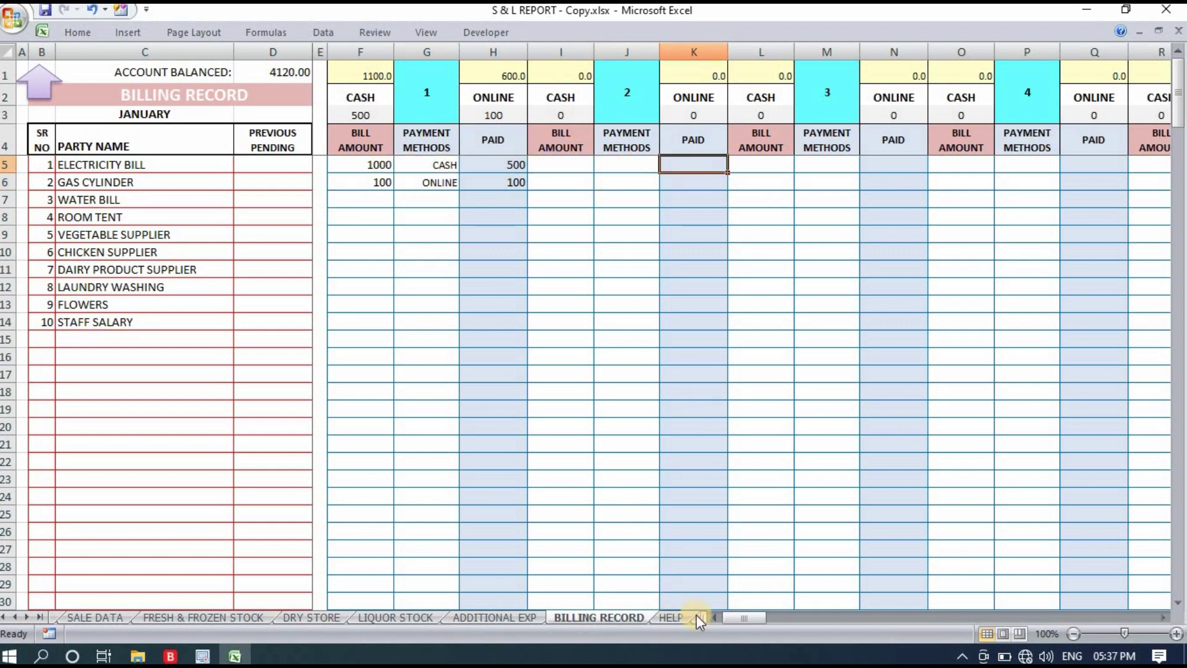
{"action": "mouse_move", "coordinate": [739, 615]}
{"action": "left_mouse_down"}
{"action": "mouse_move", "coordinate": [1111, 589]}
{"action": "mouse_move", "coordinate": [70, 627]}
{"action": "left_mouse_up"}
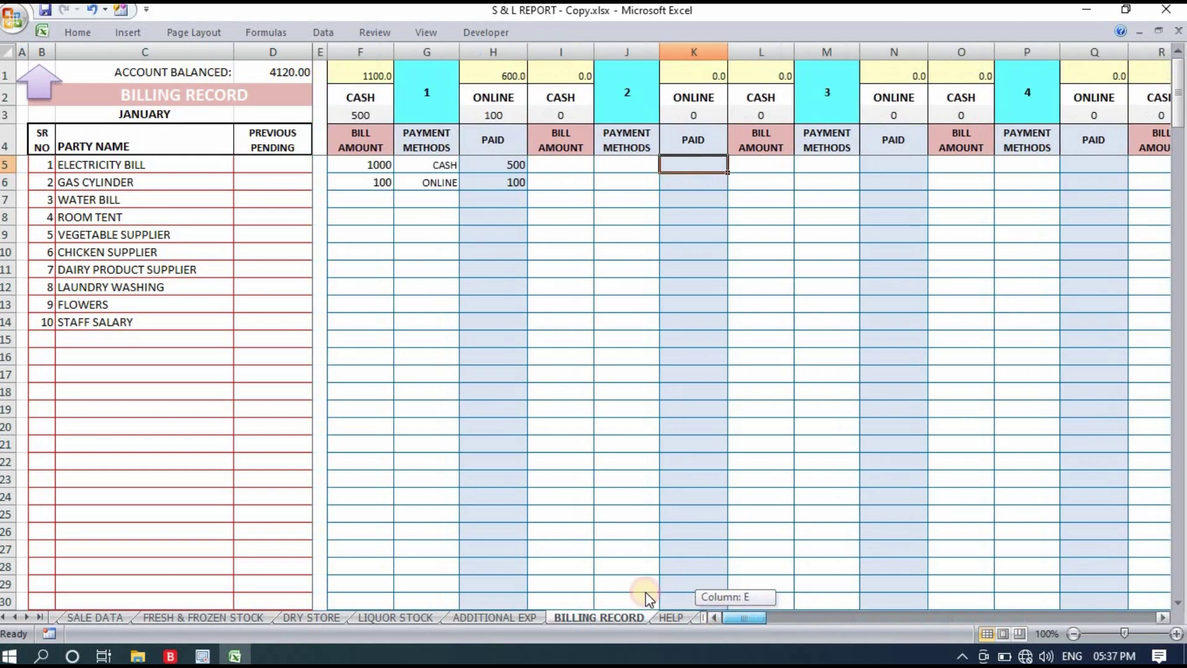
Open the P&L REPORT sheet and check the cash figure in the billing summary.
{"action": "left_click", "coordinate": [43, 85]}
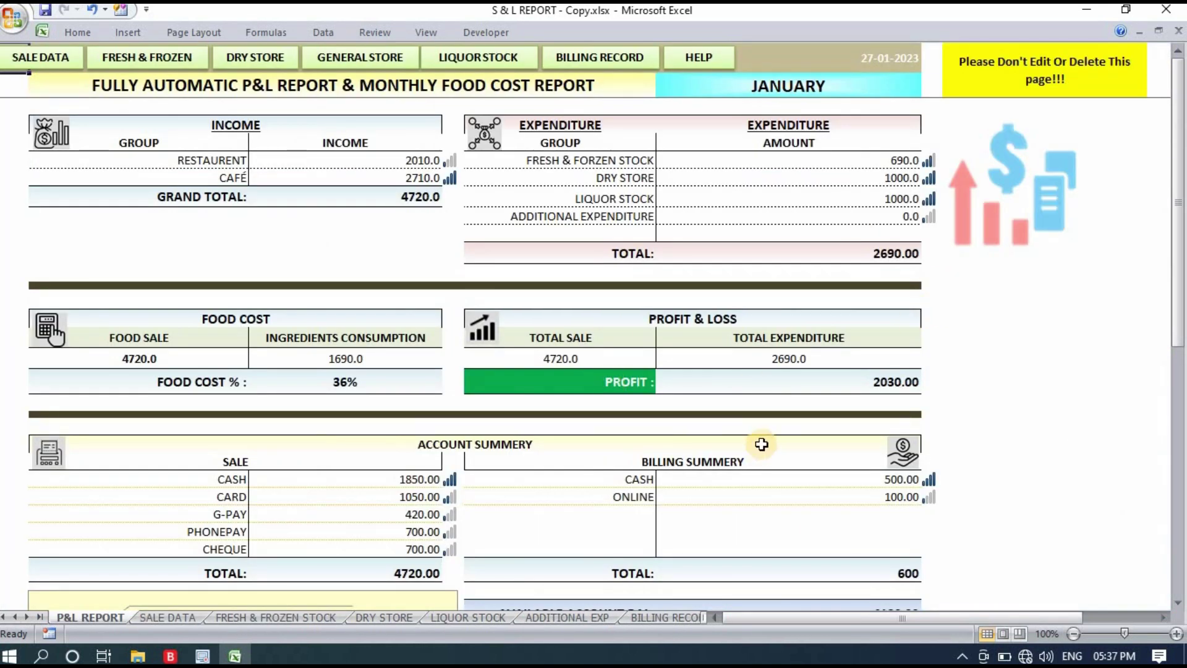
{"action": "scroll", "coordinate": [761, 444], "scroll_direction": "down", "scroll_amount": 2}
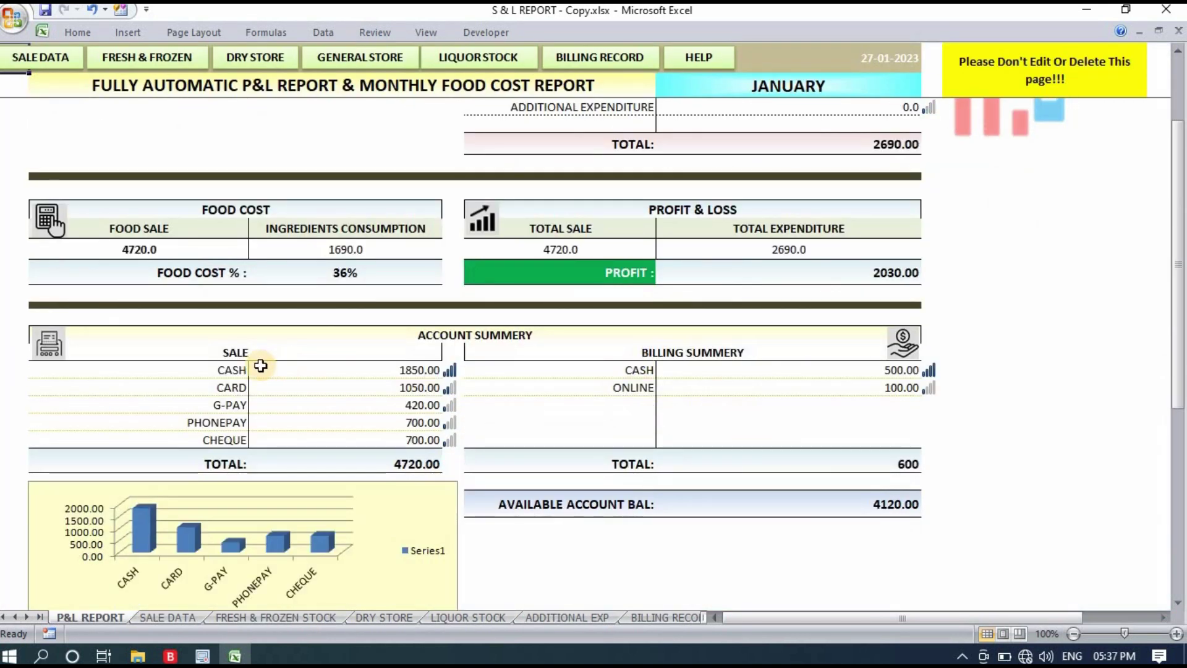
{"action": "left_click", "coordinate": [630, 377]}
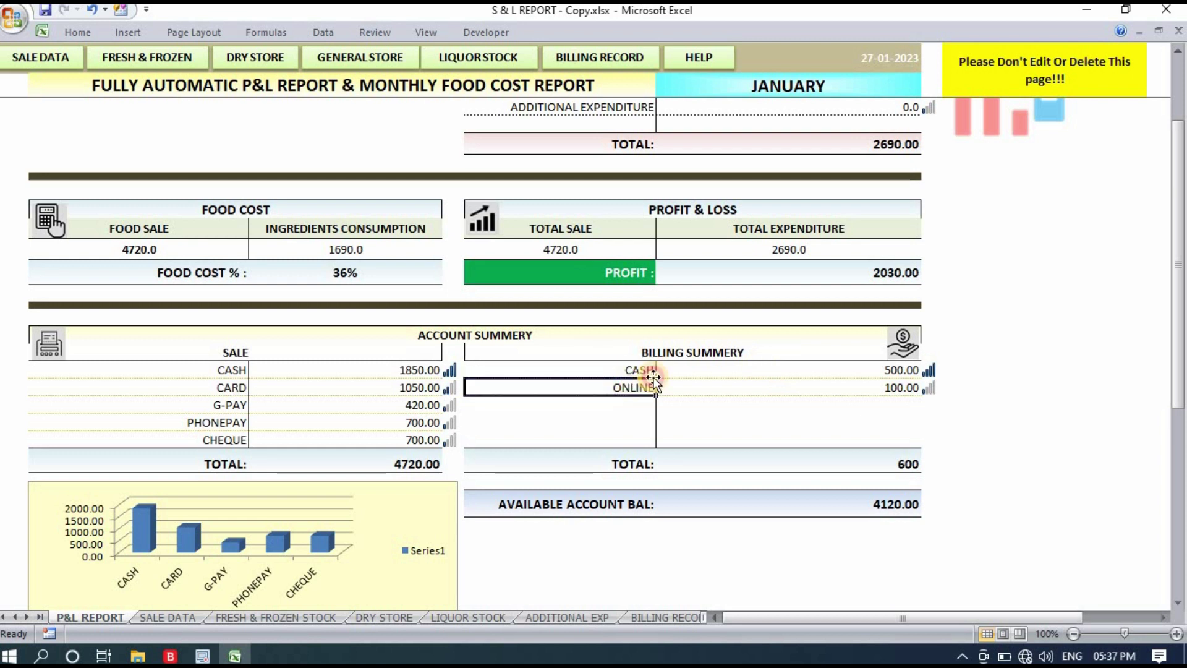
{"action": "left_click", "coordinate": [964, 420]}
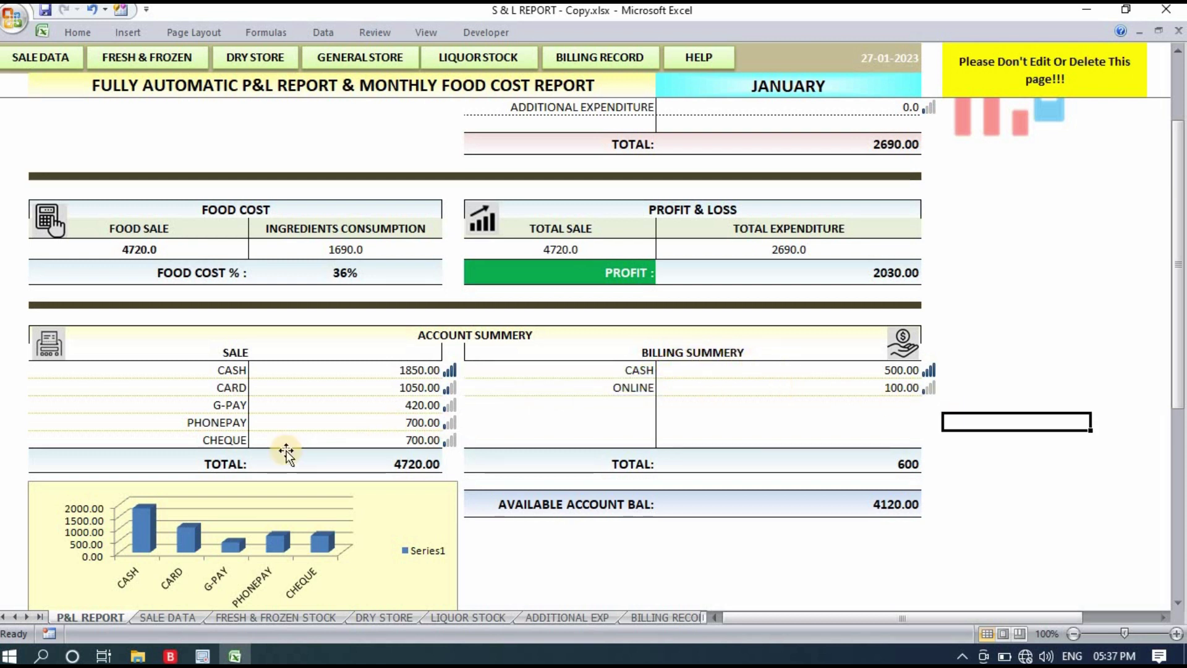
Verify the 4720.00 total sale, 600 billing total and 4120.00 available account balance.
{"action": "scroll", "coordinate": [287, 453], "scroll_direction": "down", "scroll_amount": 3}
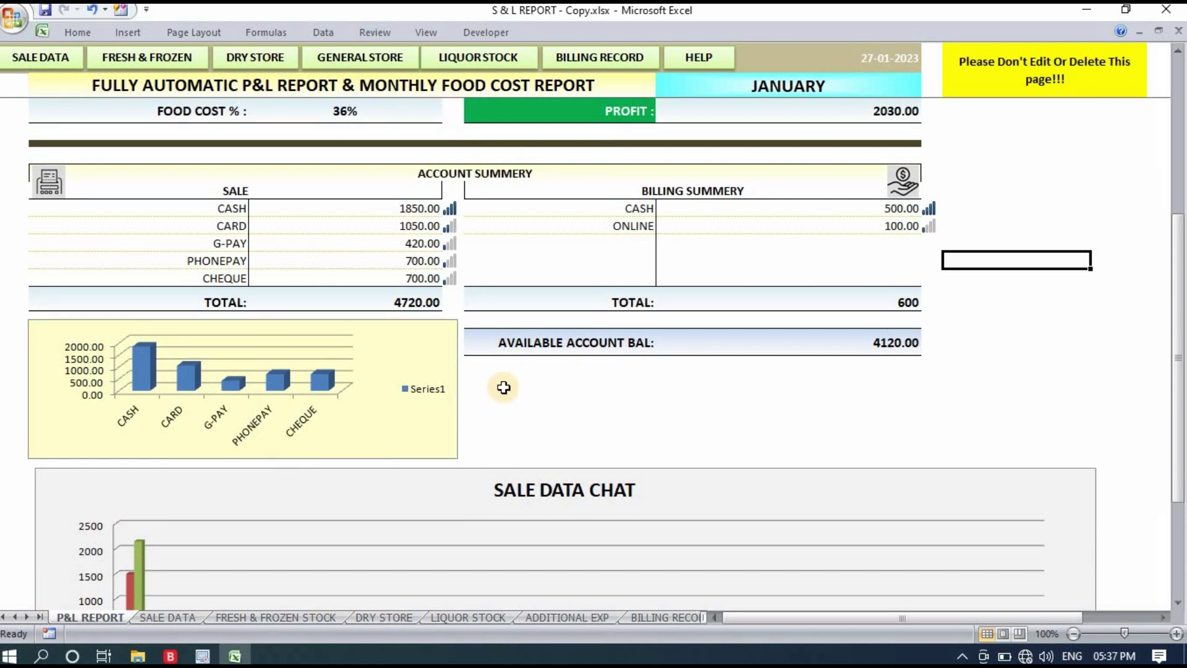
{"action": "left_click", "coordinate": [548, 344]}
{"action": "left_click", "coordinate": [856, 339]}
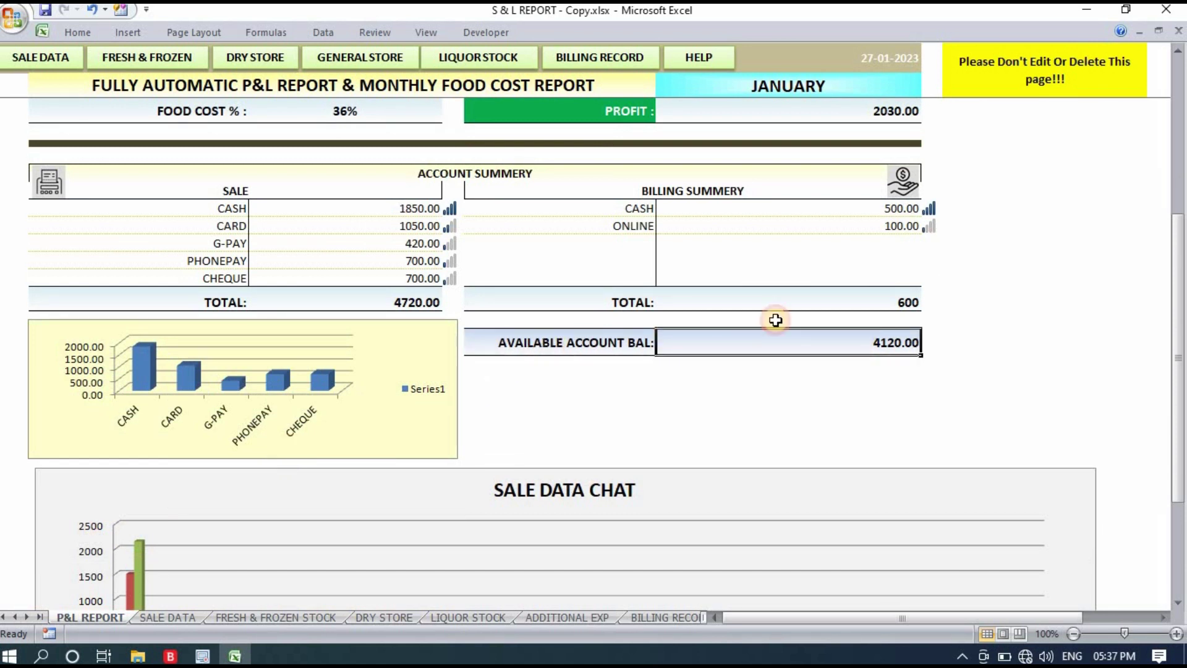
{"action": "left_click", "coordinate": [393, 302]}
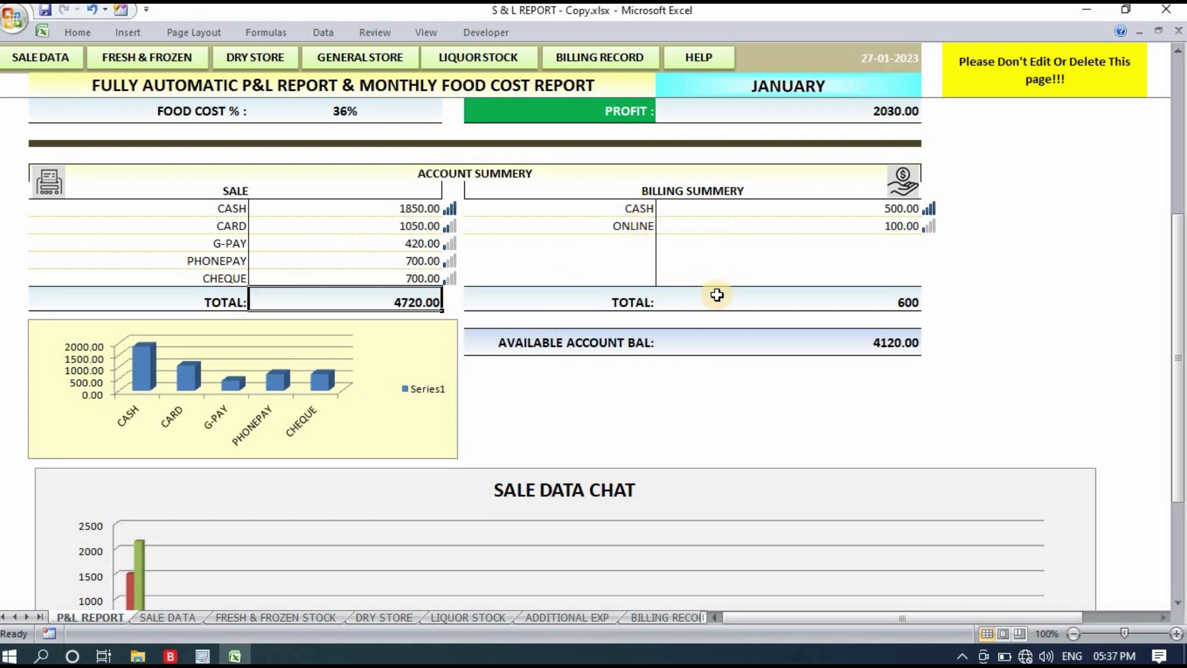
{"action": "left_click", "coordinate": [884, 297]}
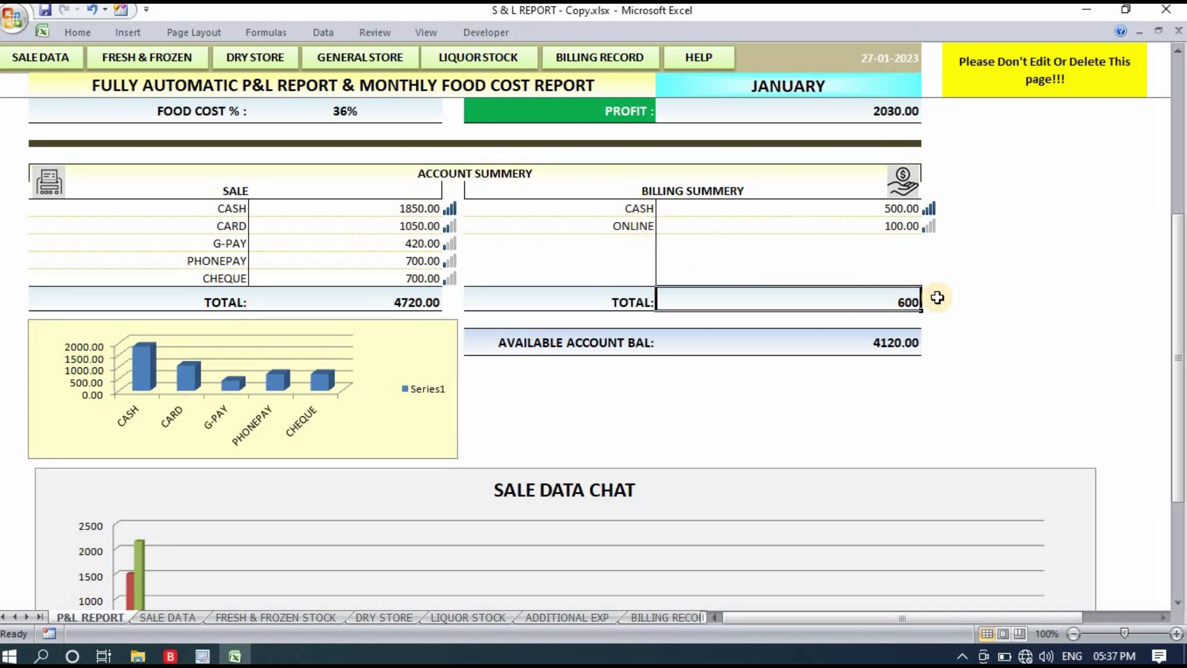
{"action": "left_click", "coordinate": [1018, 298]}
{"action": "left_click", "coordinate": [895, 347]}
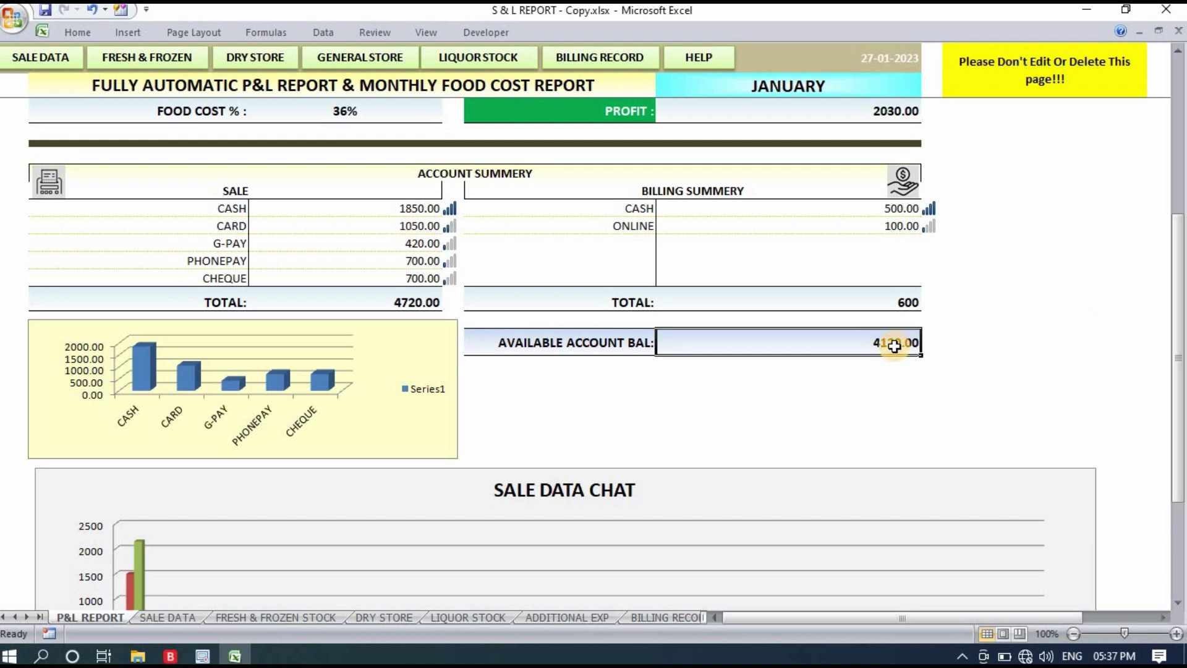
{"action": "scroll", "coordinate": [895, 346], "scroll_direction": "down", "scroll_amount": 1}
{"action": "scroll", "coordinate": [895, 346], "scroll_direction": "down", "scroll_amount": 4}
{"action": "scroll", "coordinate": [895, 346], "scroll_direction": "up", "scroll_amount": 3}
{"action": "scroll", "coordinate": [894, 346], "scroll_direction": "up", "scroll_amount": 6}
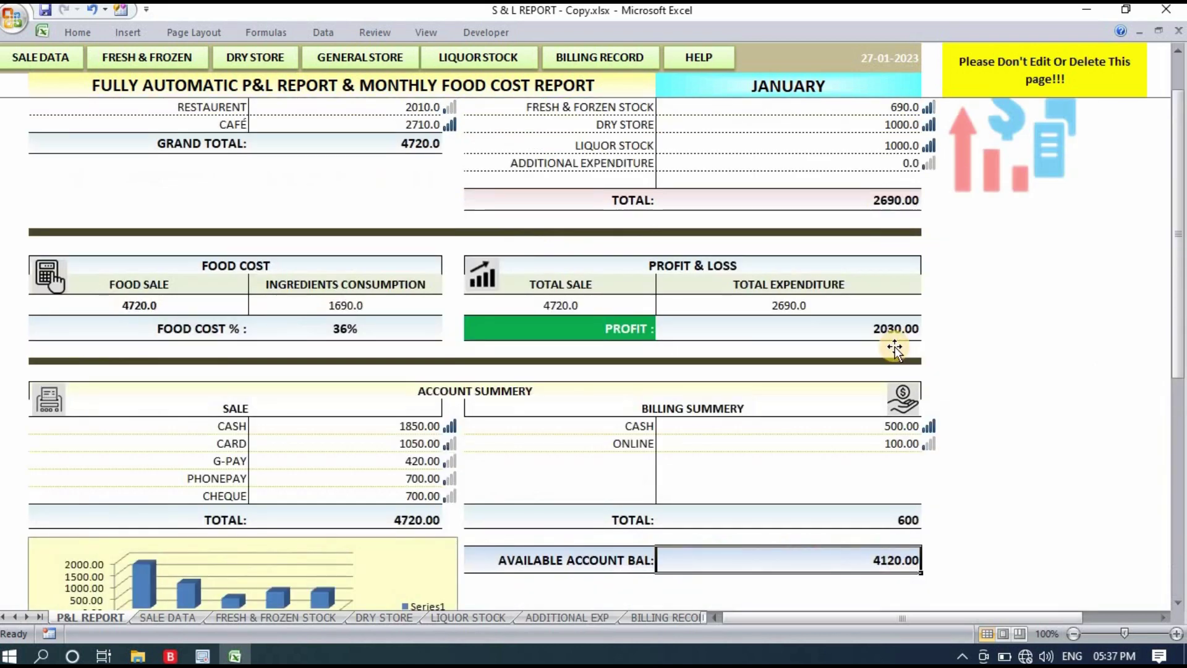
{"action": "scroll", "coordinate": [895, 346], "scroll_direction": "up", "scroll_amount": 1}
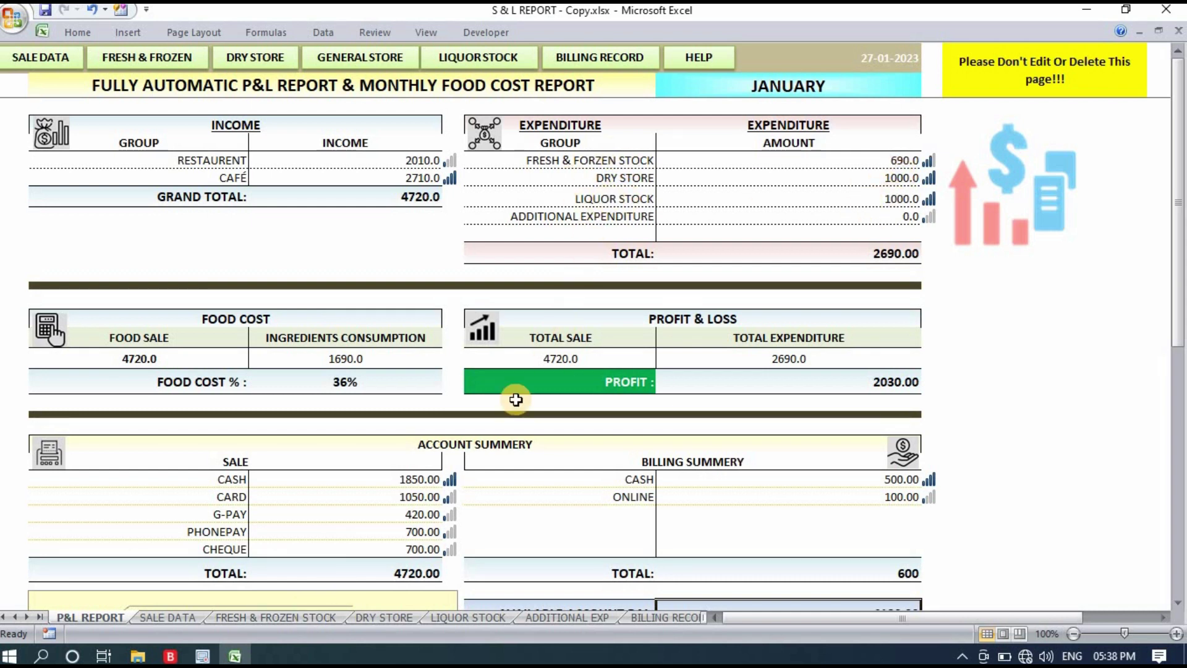
{"action": "left_click", "coordinate": [274, 618]}
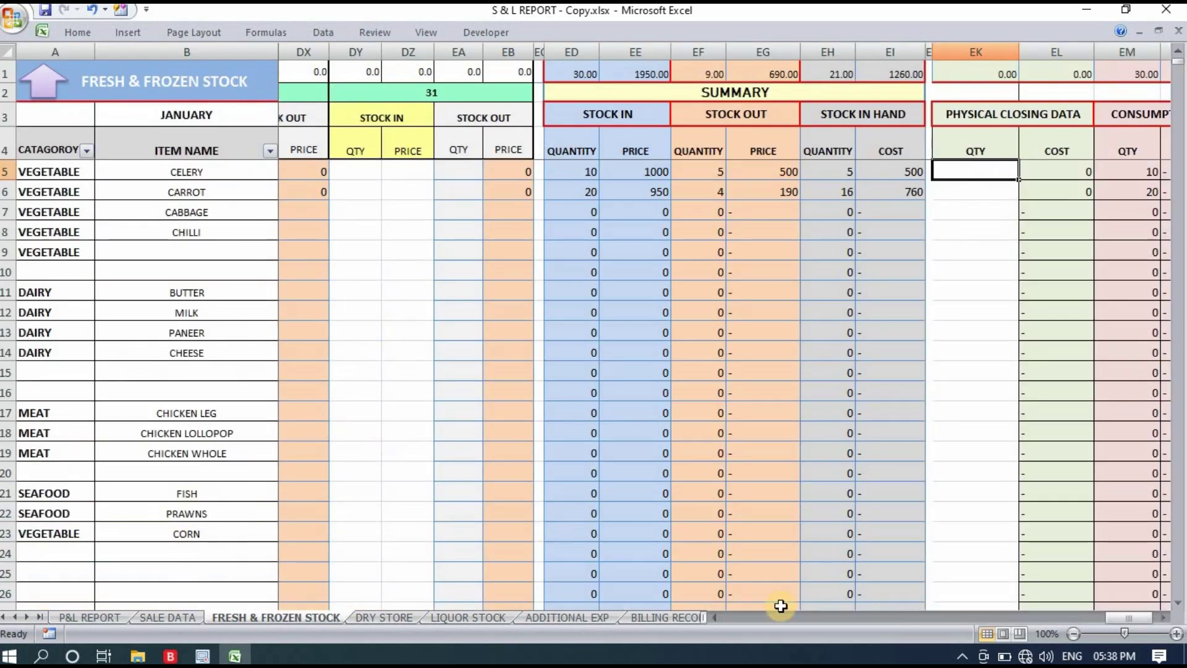
{"action": "left_click_drag", "start_coordinate": [1129, 617], "coordinate": [1007, 617]}
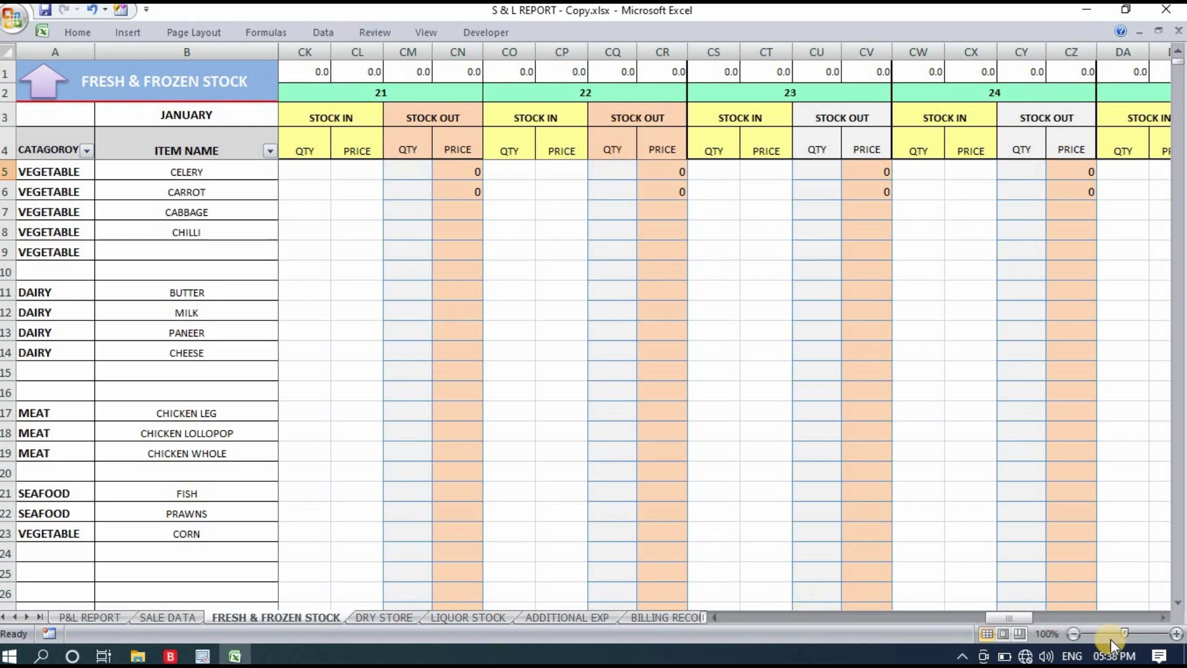
{"action": "left_click_drag", "start_coordinate": [1001, 617], "coordinate": [1133, 613]}
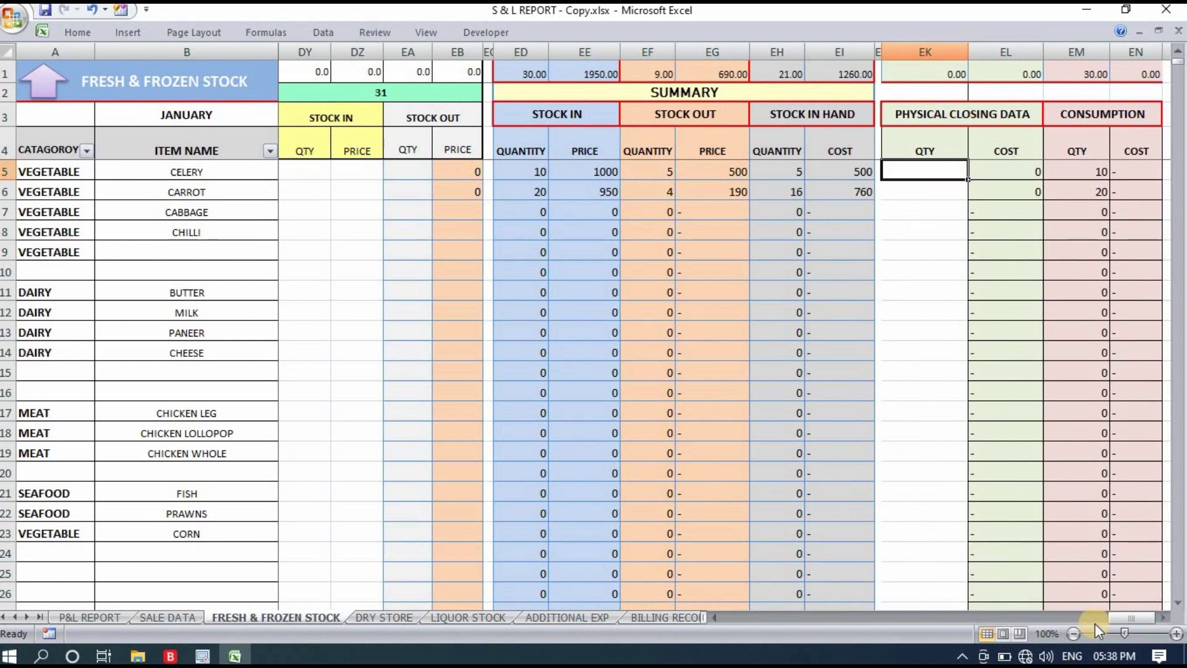
{"action": "left_click_drag", "start_coordinate": [1131, 616], "coordinate": [1046, 628]}
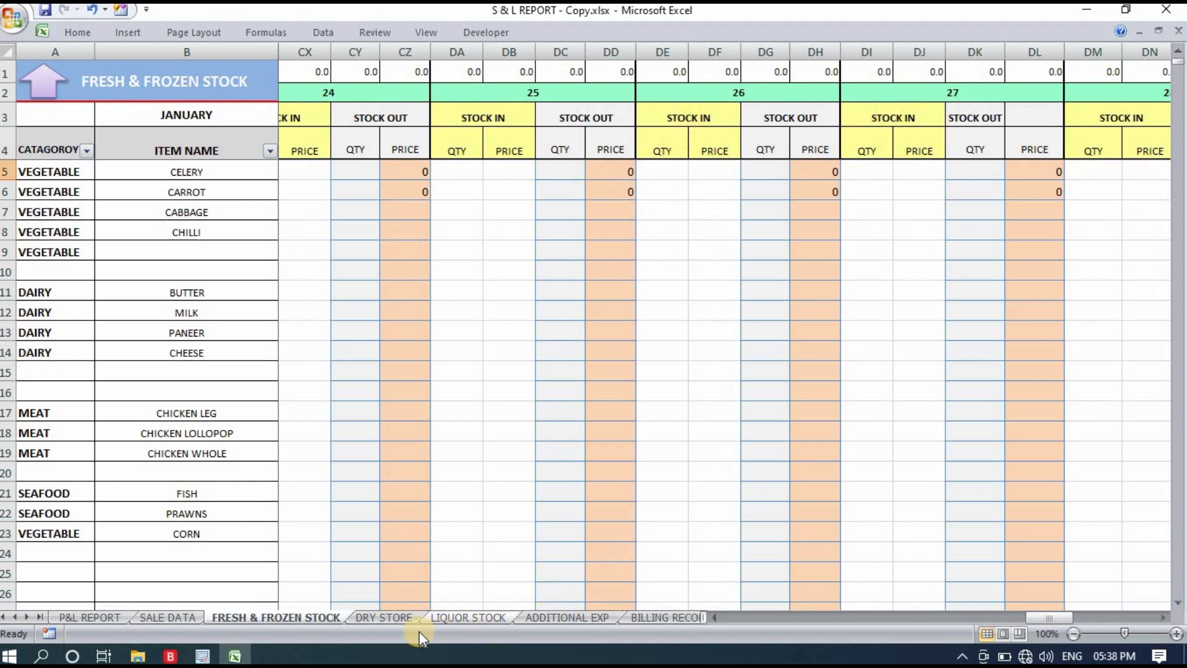
{"action": "left_click", "coordinate": [388, 606]}
{"action": "left_click", "coordinate": [383, 621]}
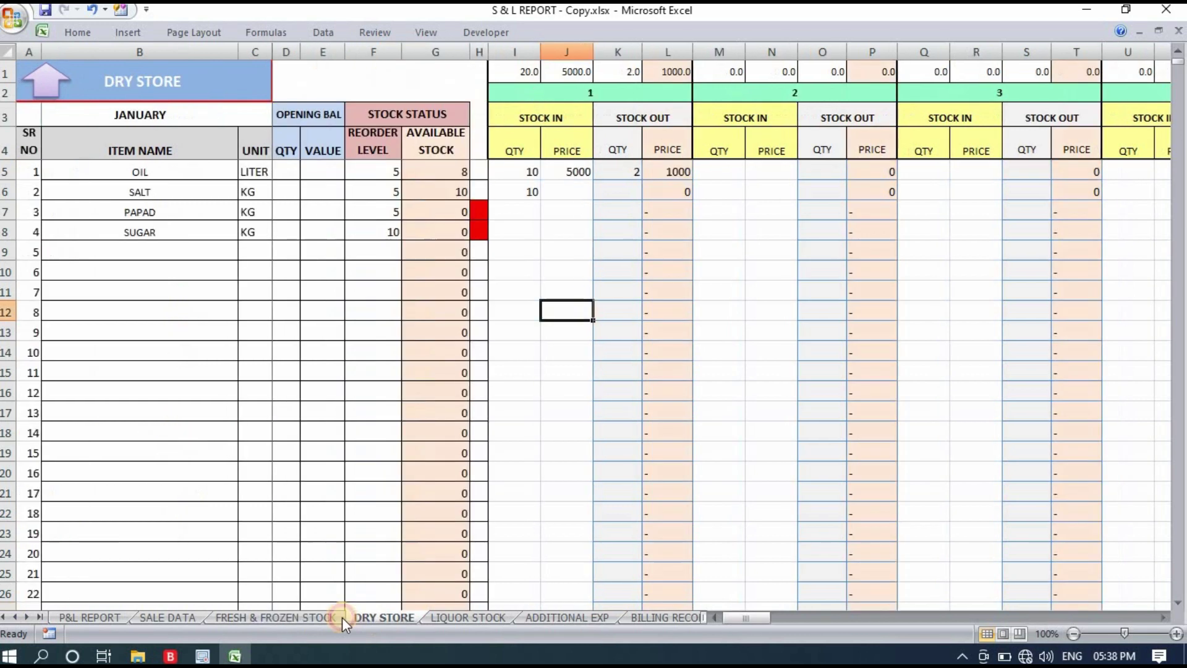
{"action": "left_click", "coordinate": [287, 614]}
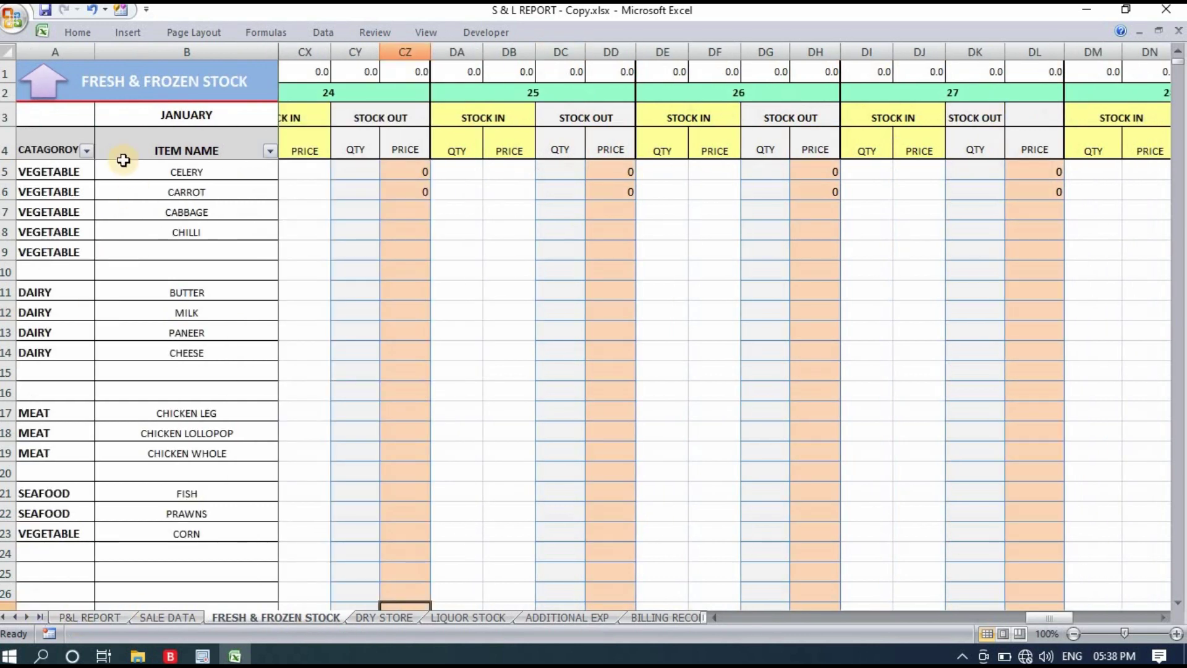
{"action": "left_click", "coordinate": [81, 618]}
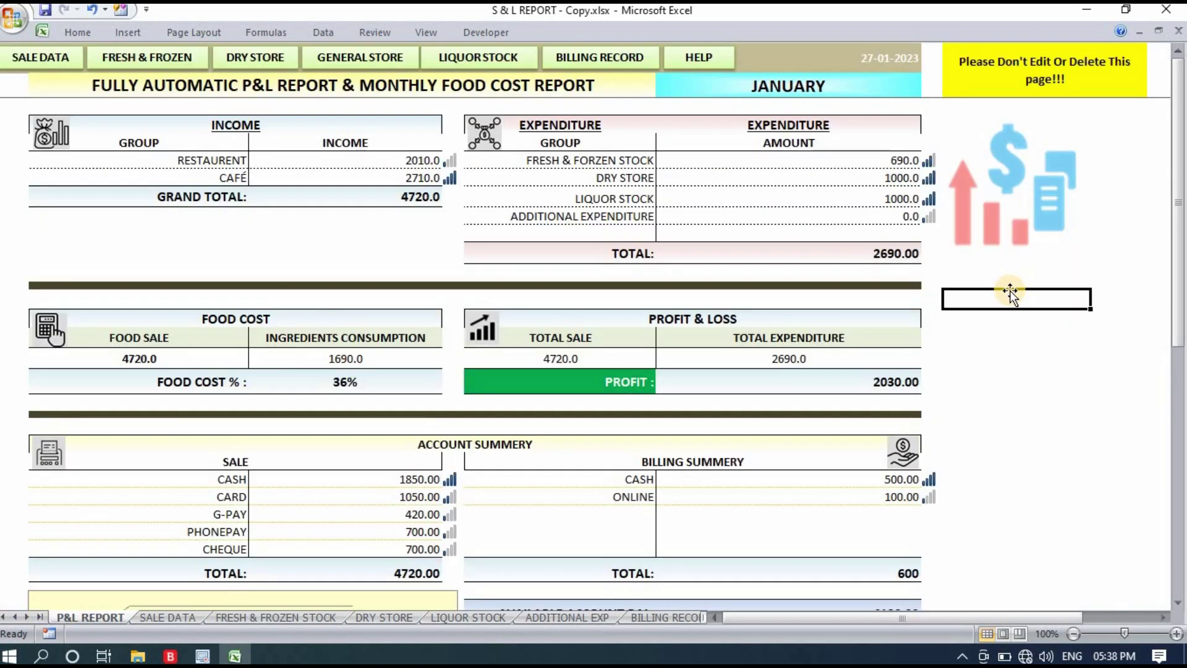